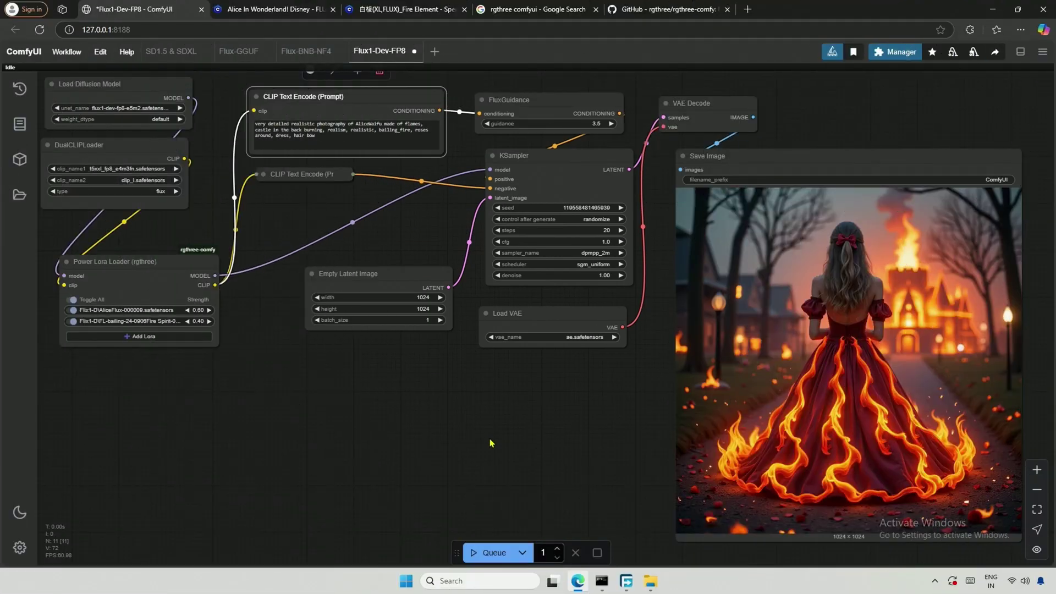
Step: Queue the Flux1-Dev-FP8 workflow to start a new fiery image generation
click(491, 552)
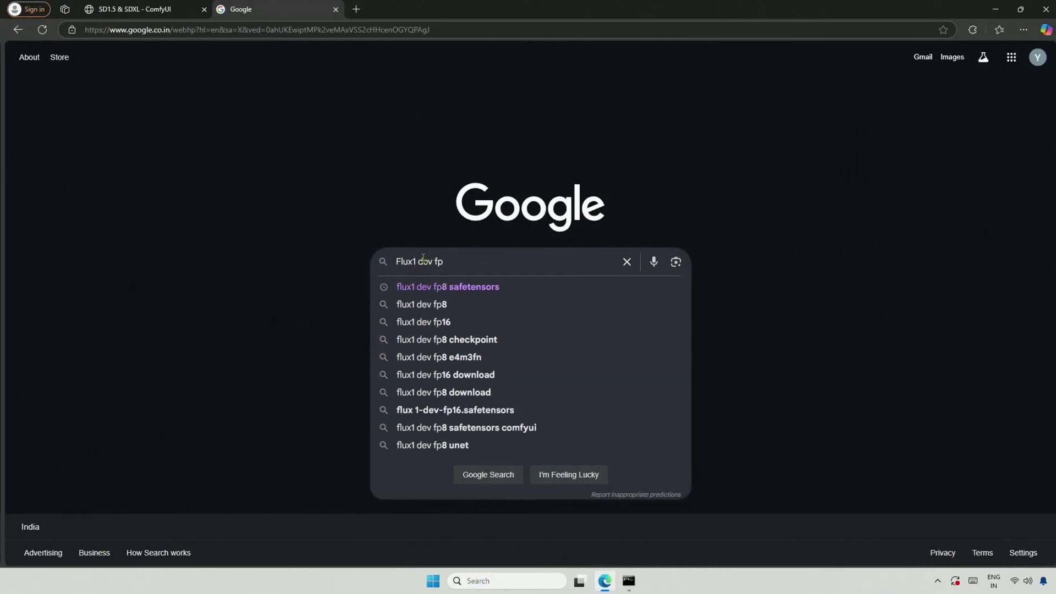
Step: Search Google for 'Flux1 dev fp8' and open the top two Hugging Face results in new tabs
text(8)
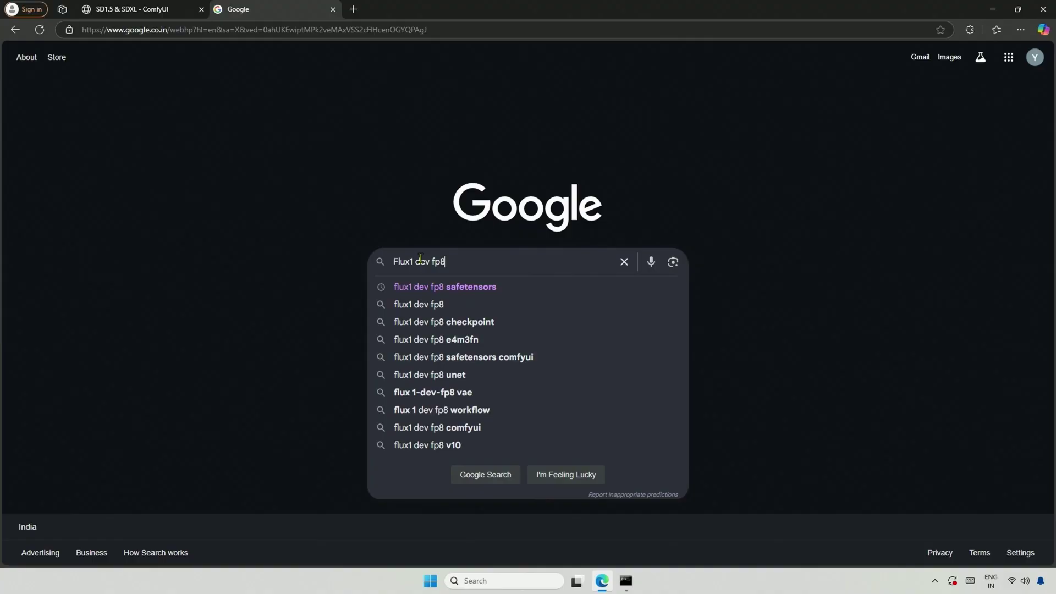
key(Return)
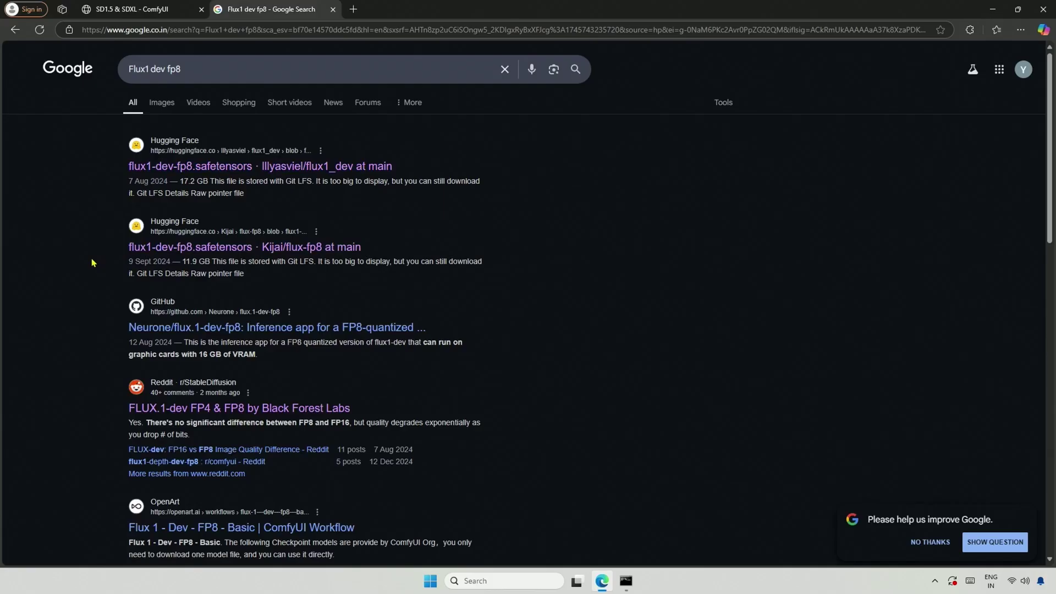
right_click(267, 165)
click(286, 171)
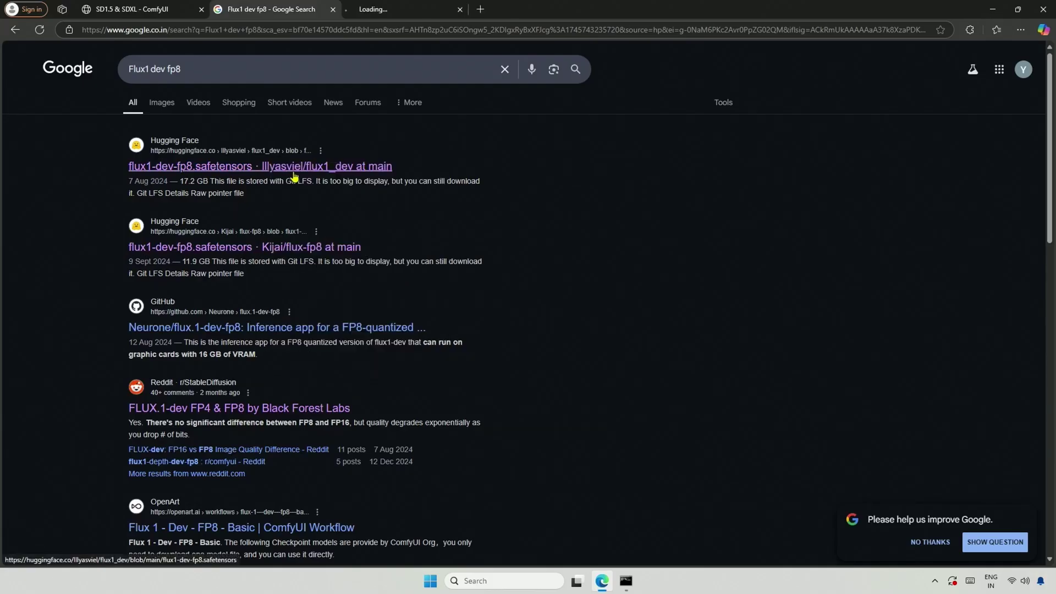
right_click(302, 251)
click(303, 254)
key(ctrl+Tab)
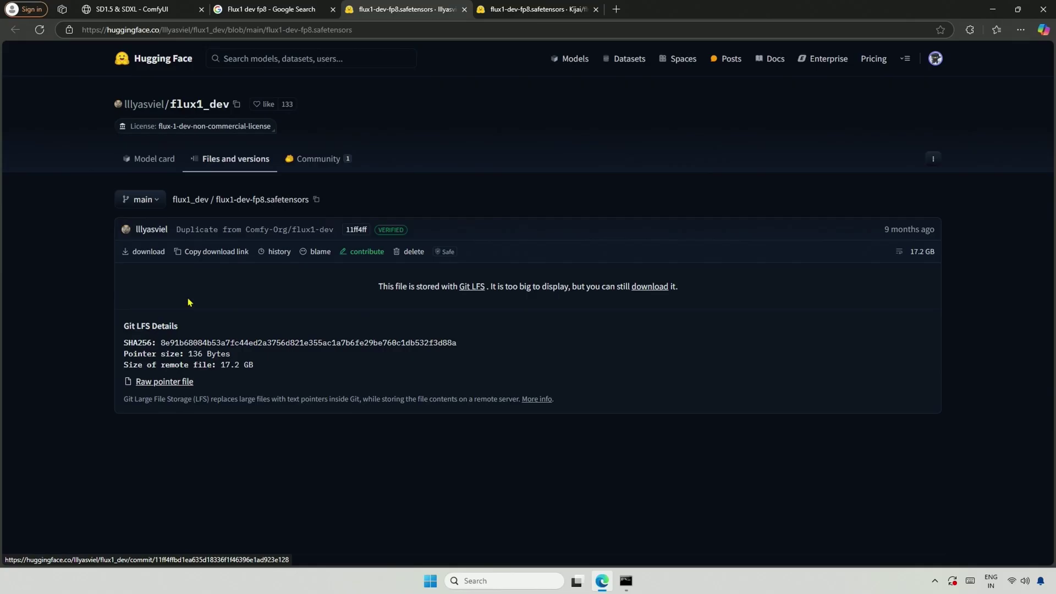
Step: Open the repository's file listing and highlight flux1-dev-fp8.safetensors with its 17.2 GB size
click(193, 201)
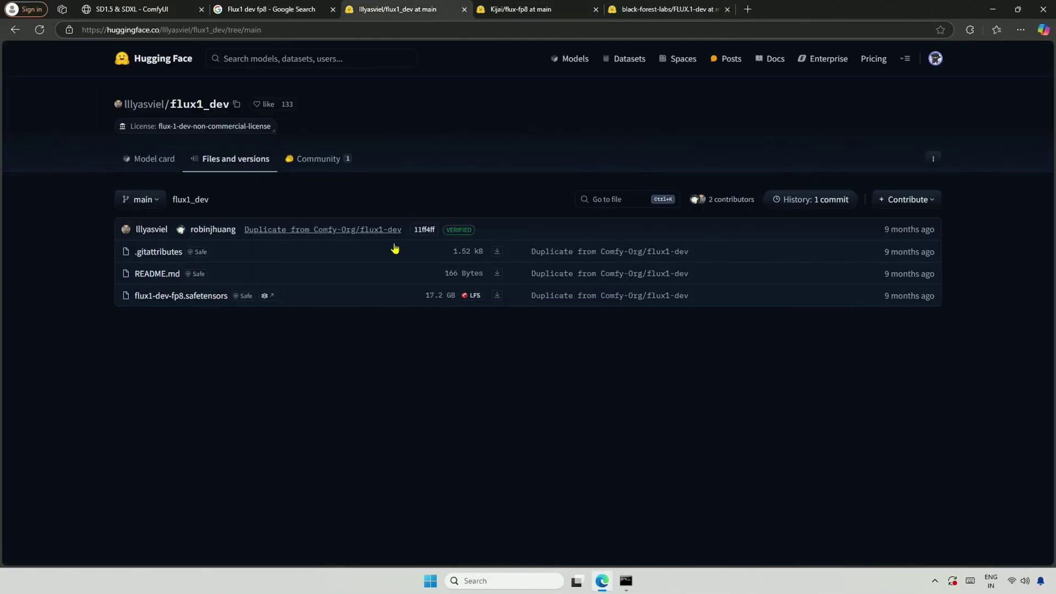
drag(245, 325, 499, 312)
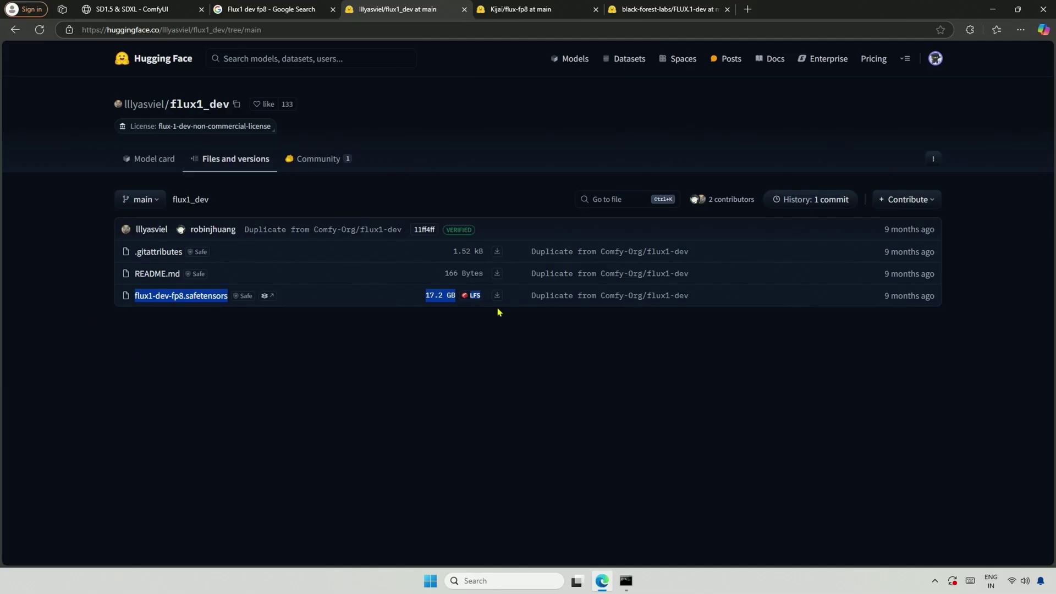
click(432, 349)
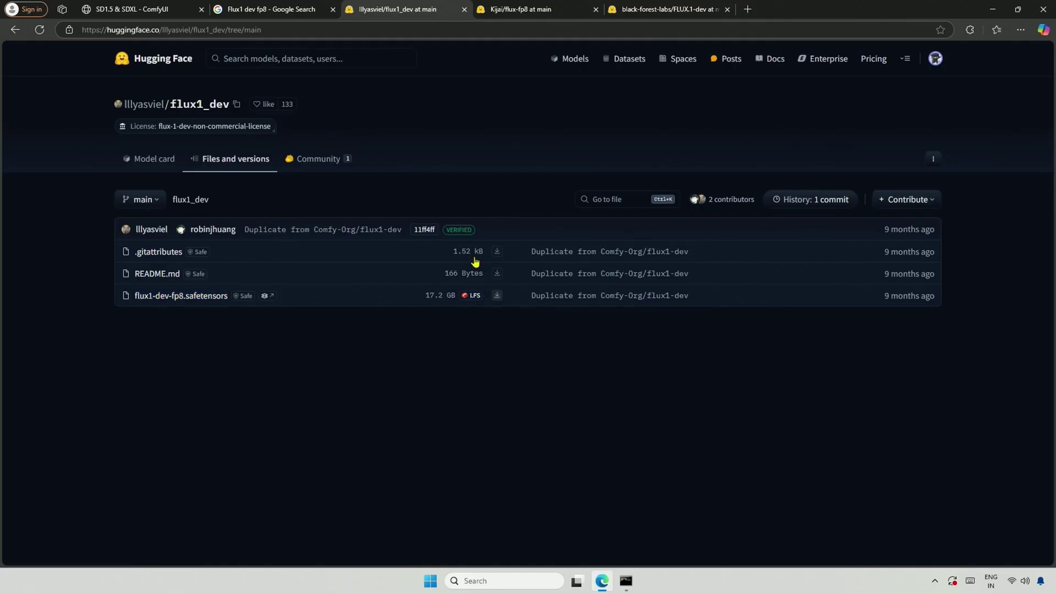
Step: On the Kijai/flux-fp8 repo, highlight the flux1-dev-fp8-e5m2 row and its 11.9 GB size
click(528, 10)
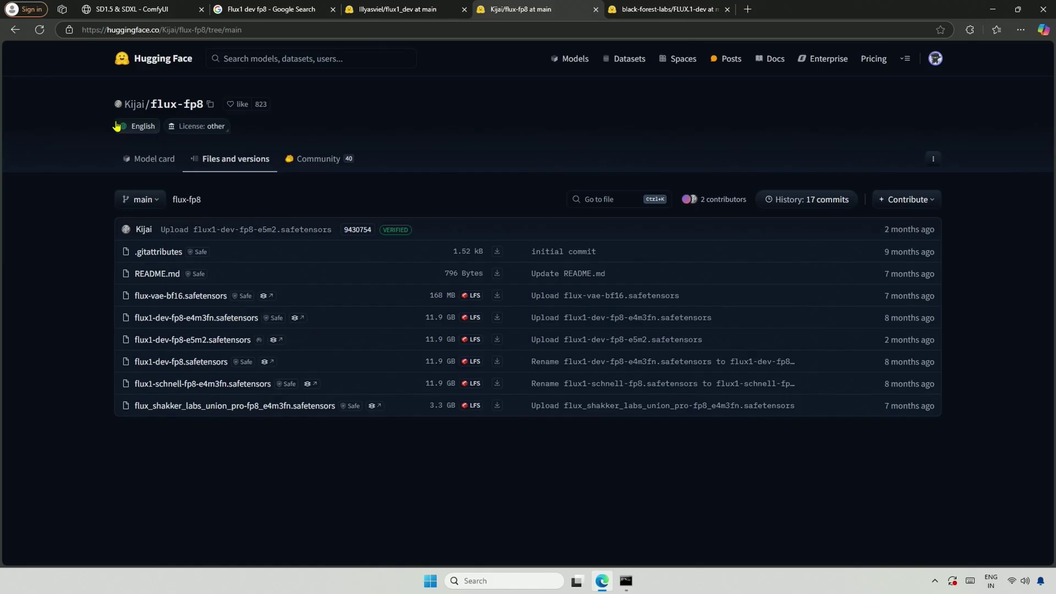
drag(104, 110, 137, 104)
click(116, 345)
drag(117, 340, 947, 341)
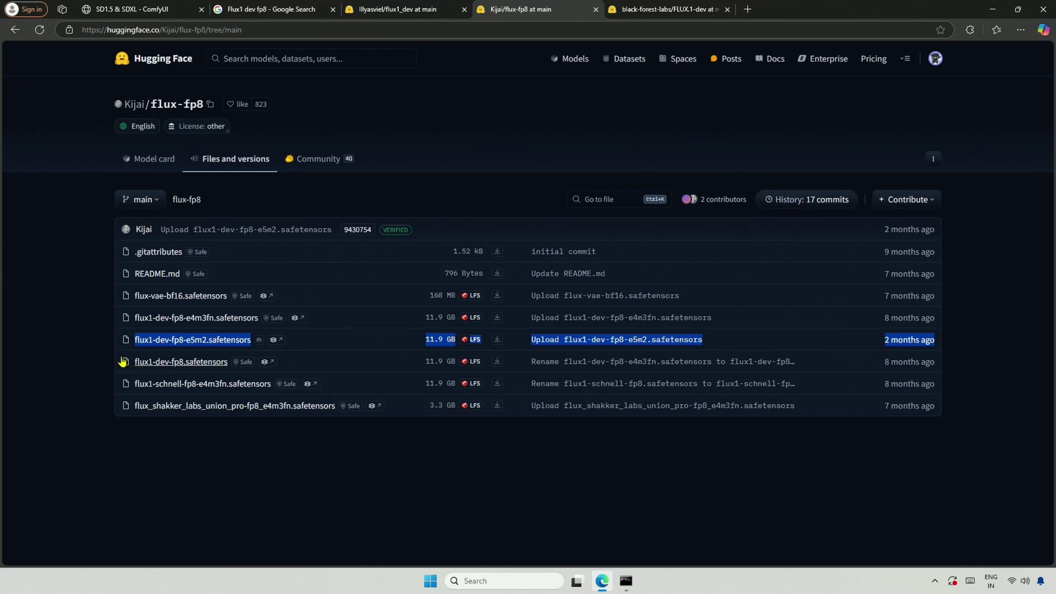
click(93, 348)
drag(425, 340, 456, 339)
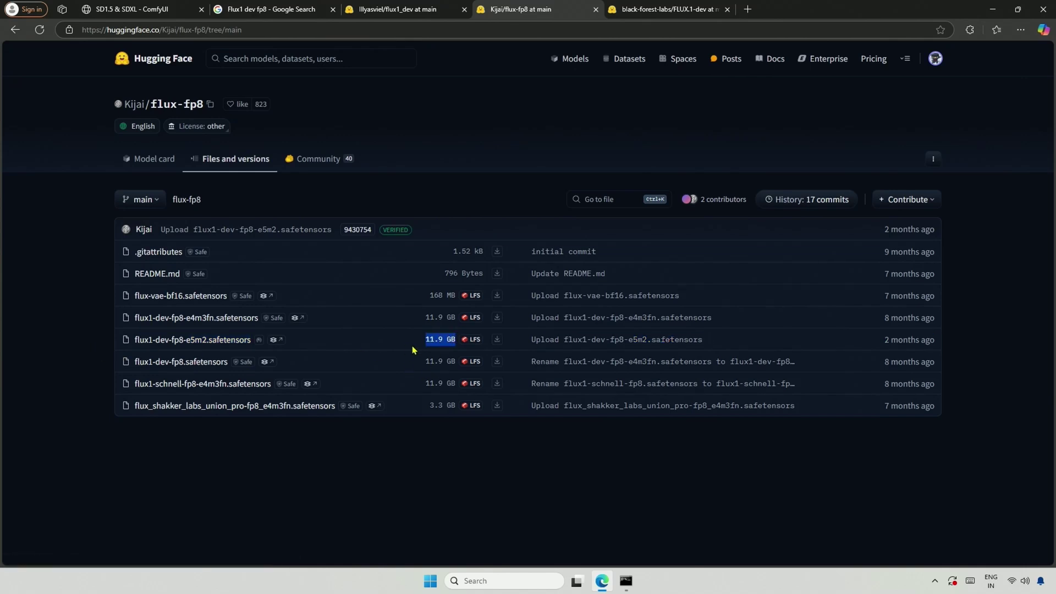
Step: Download flux1-dev-fp8-e5m2.safetensors, saving it to ComfyUI's models/checkpoints/FLUX-FP8 folder
click(497, 340)
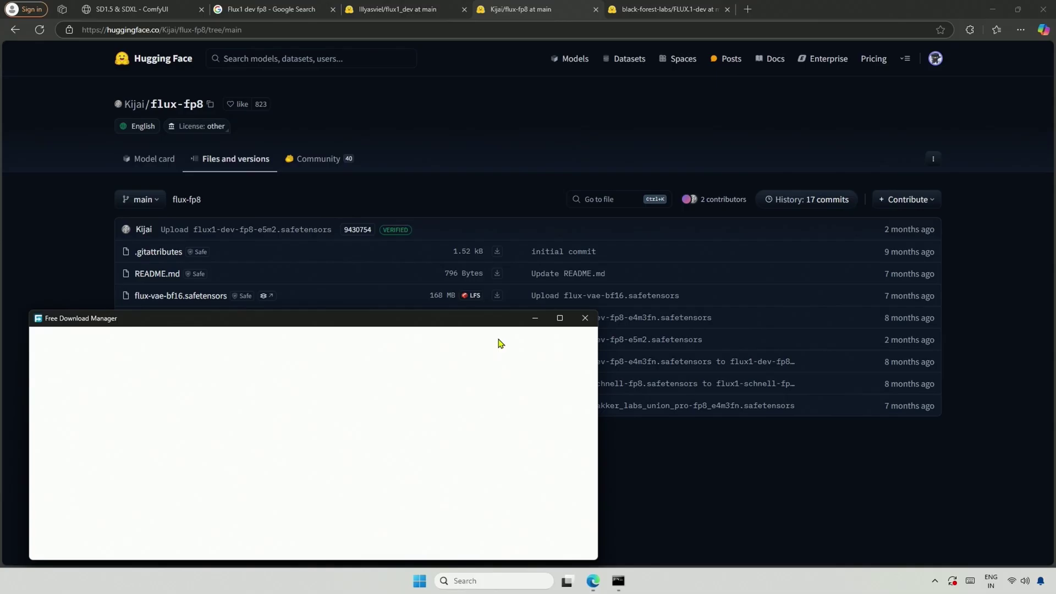
click(489, 347)
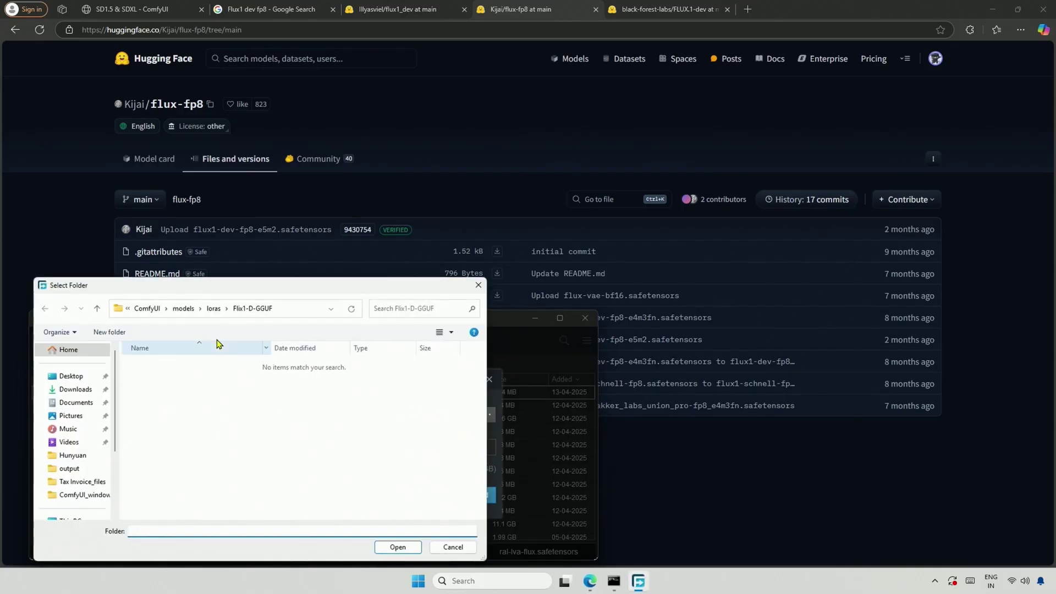
click(186, 308)
click(171, 366)
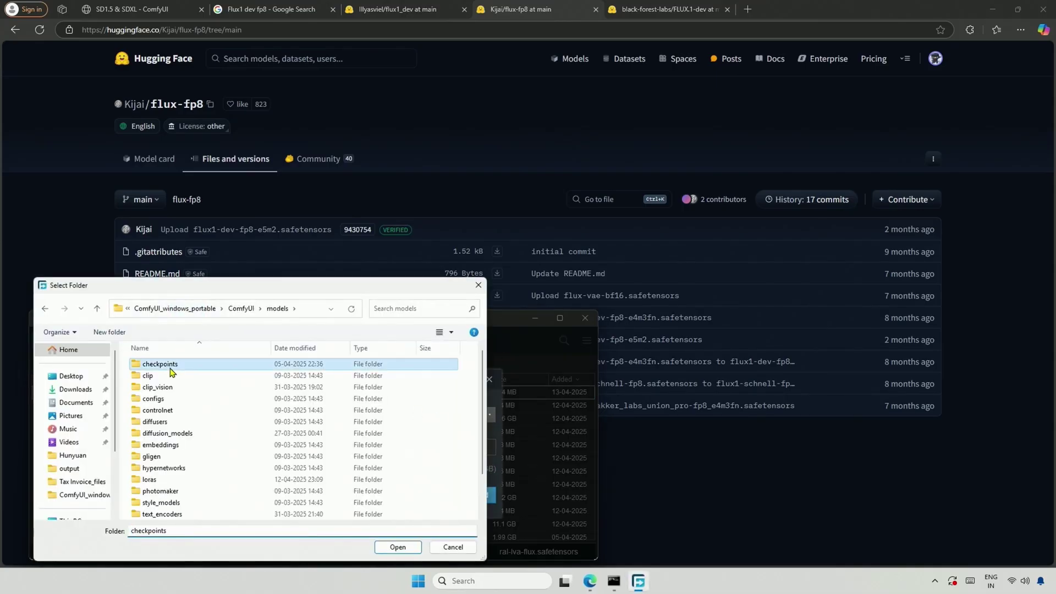
double_click(171, 372)
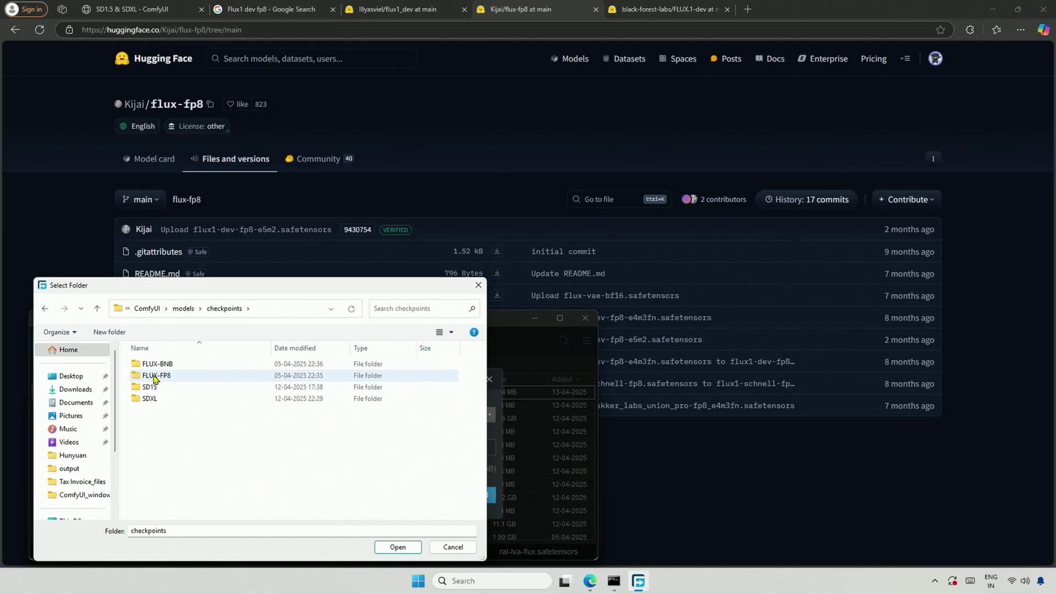
double_click(156, 379)
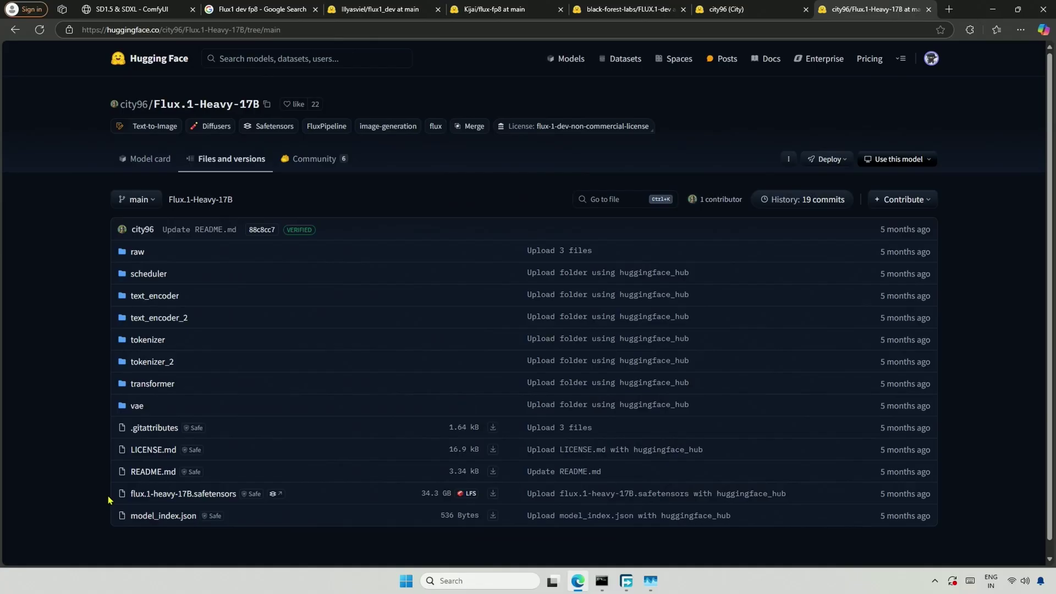
Step: Highlight the flux.1-heavy-17B.safetensors row to point out its 34.3 GB size
drag(109, 499, 105, 493)
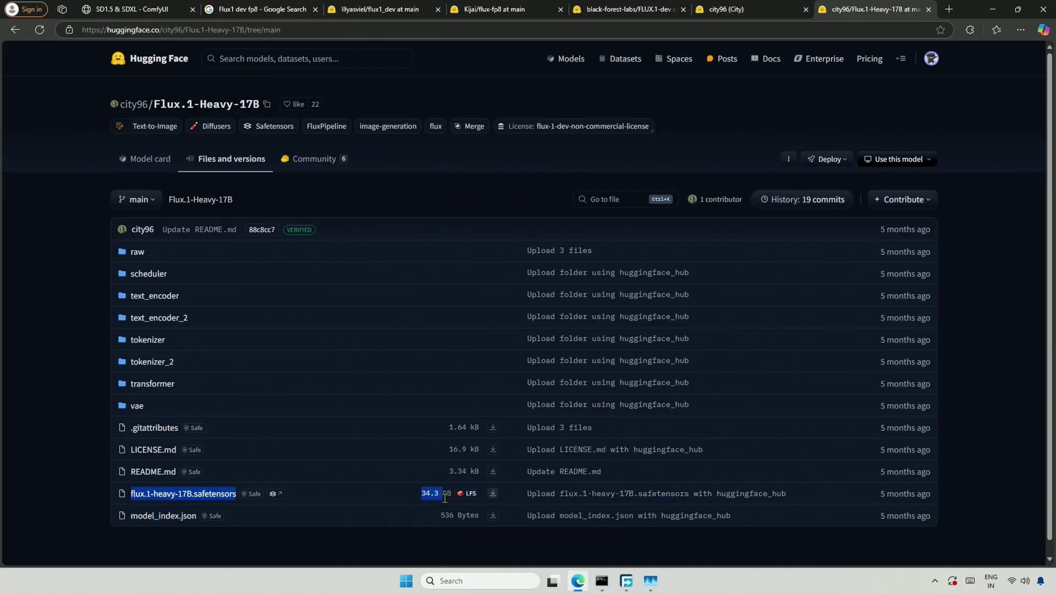
click(85, 492)
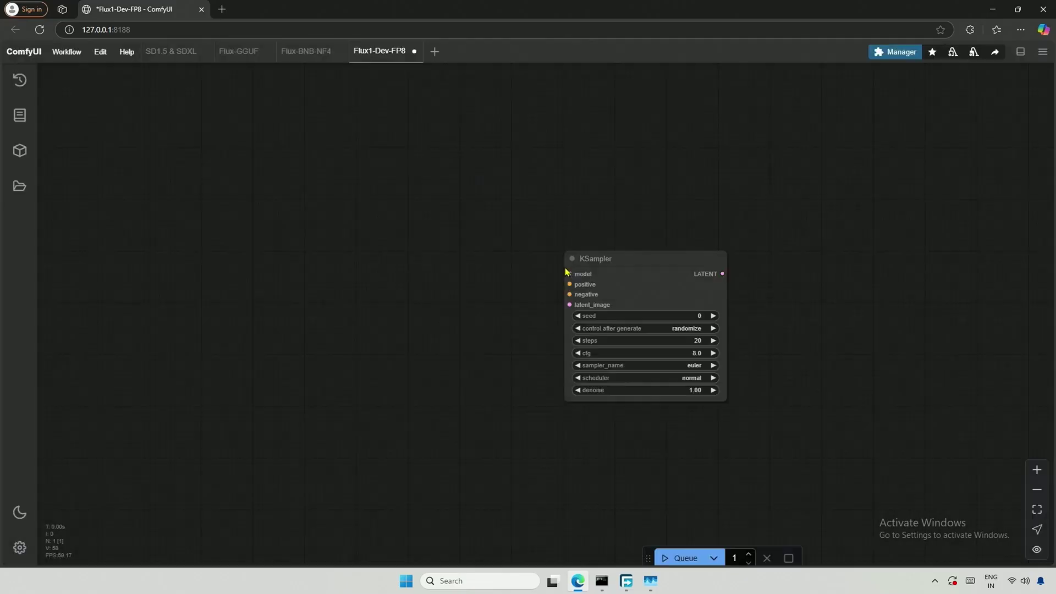
Step: Add a Load Diffusion Model node with flux1-dev-fp8-e5m2.safetensors, wired into KSampler's model input
drag(600, 262, 606, 189)
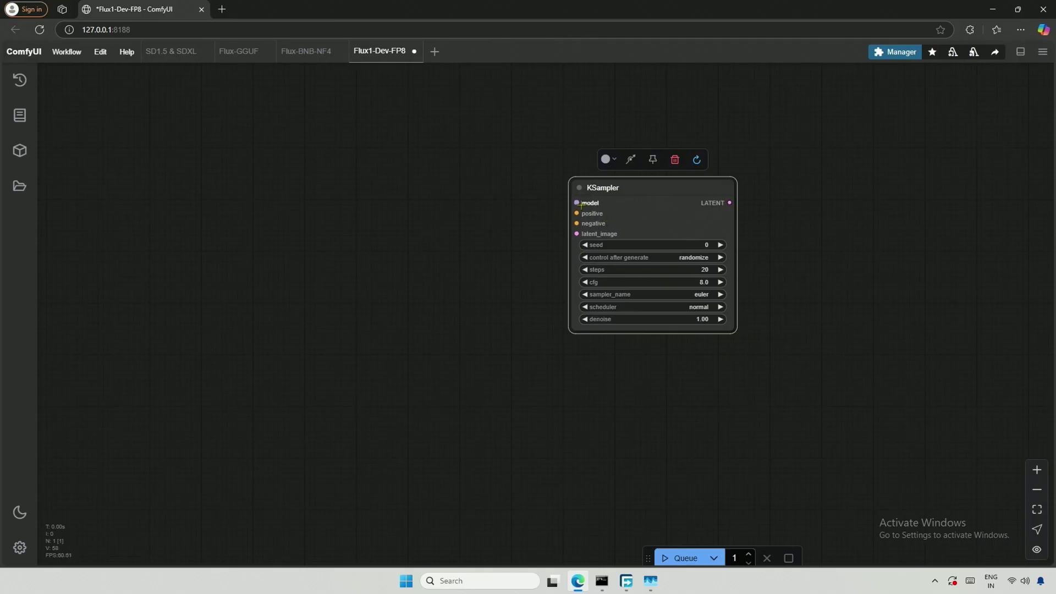
double_click(203, 166)
text(lo)
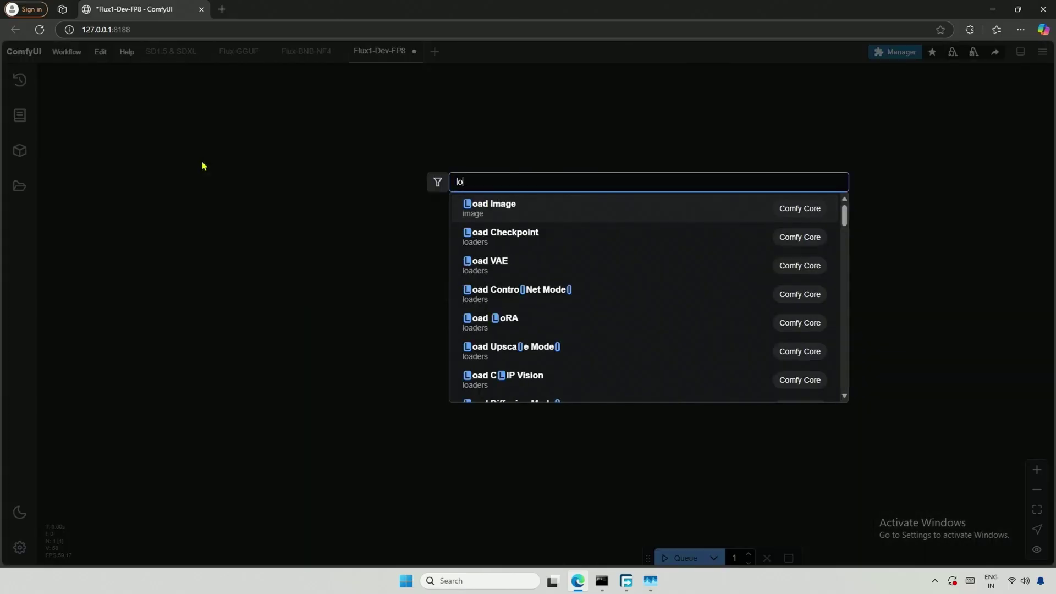
text(ad d)
key(Return)
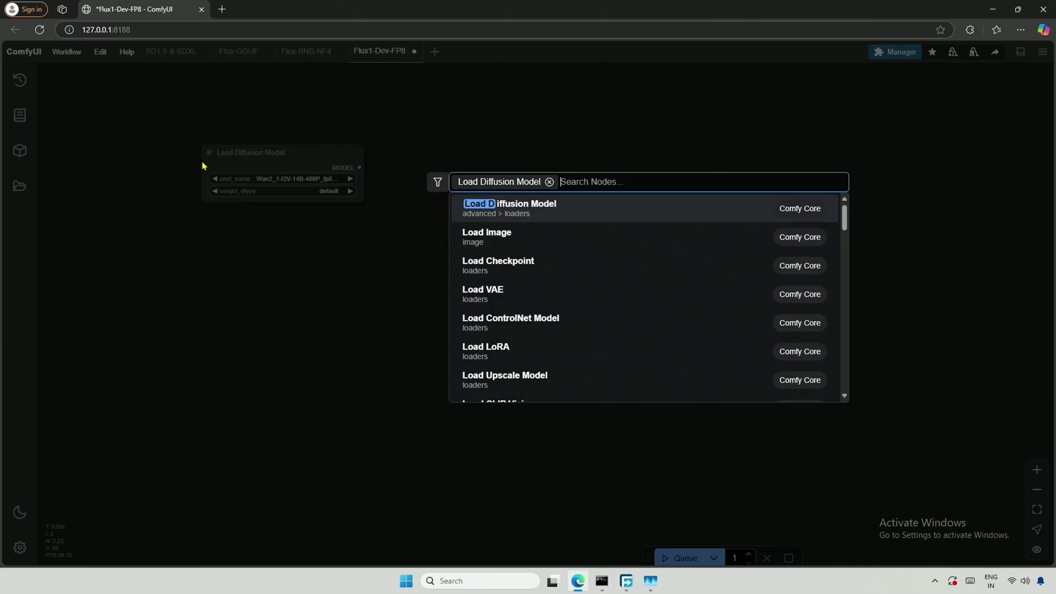
drag(266, 154, 223, 156)
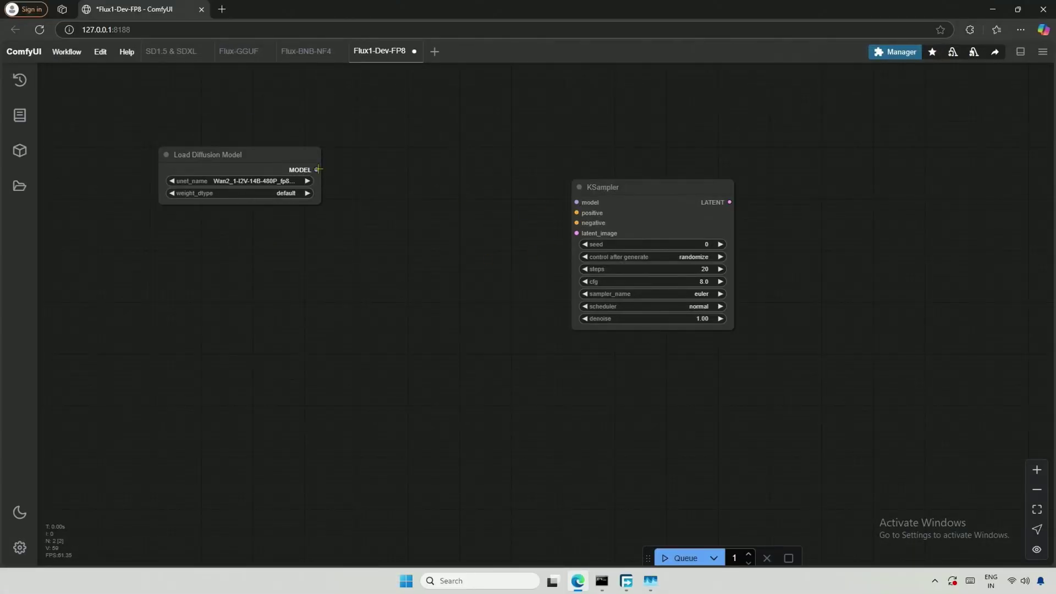
drag(315, 170, 576, 203)
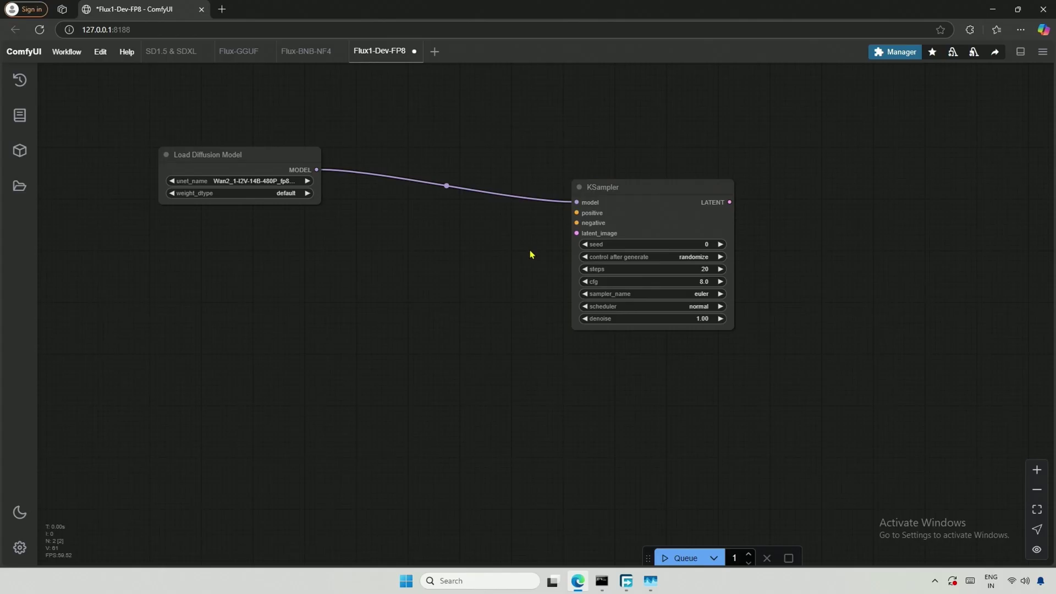
click(243, 180)
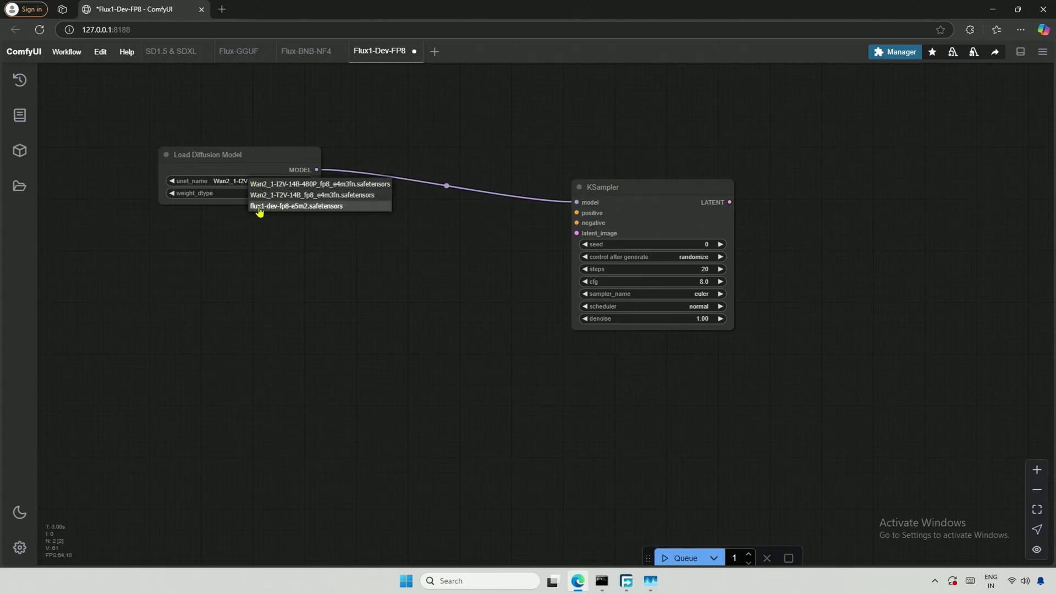
click(259, 206)
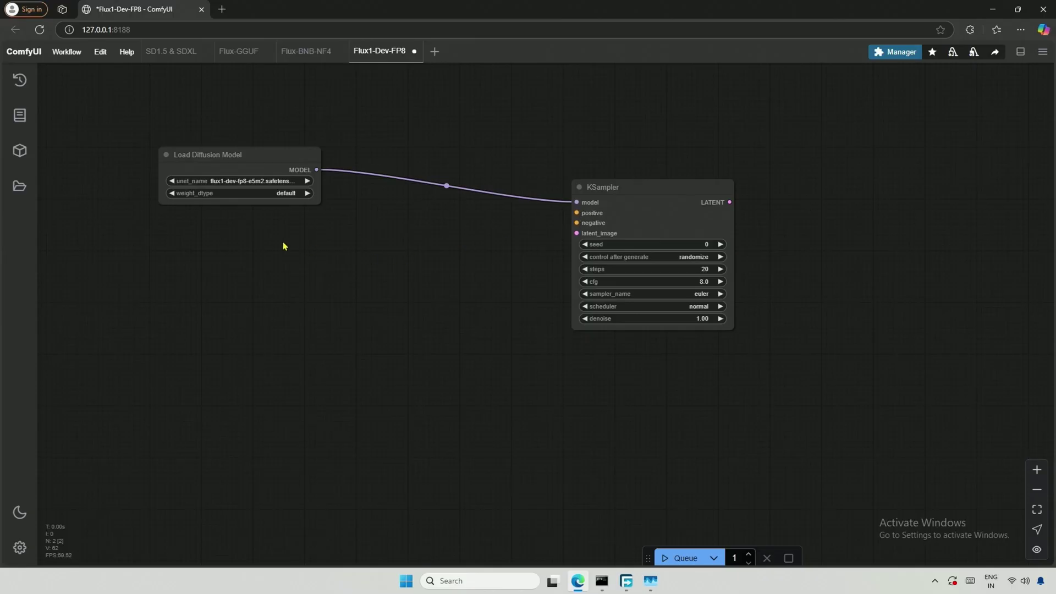
Step: Add a DualCLIPLoader node beneath Load Diffusion Model
double_click(260, 229)
text(dual)
key(Return)
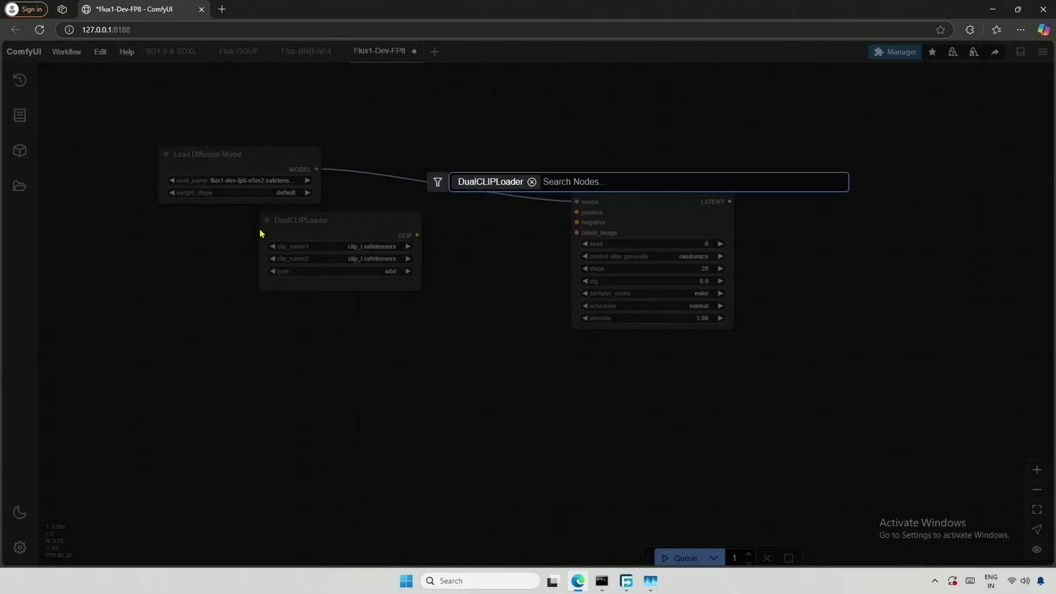
drag(319, 228, 217, 237)
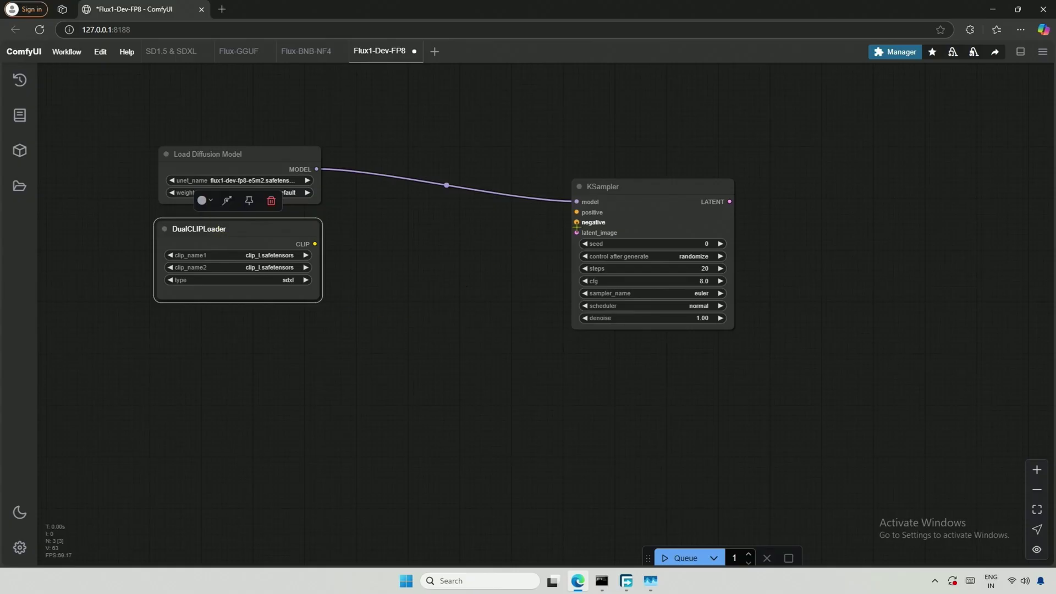
Step: Add an Empty Latent Image wired to KSampler's latent_image, and rearrange the loaders top-left
double_click(520, 378)
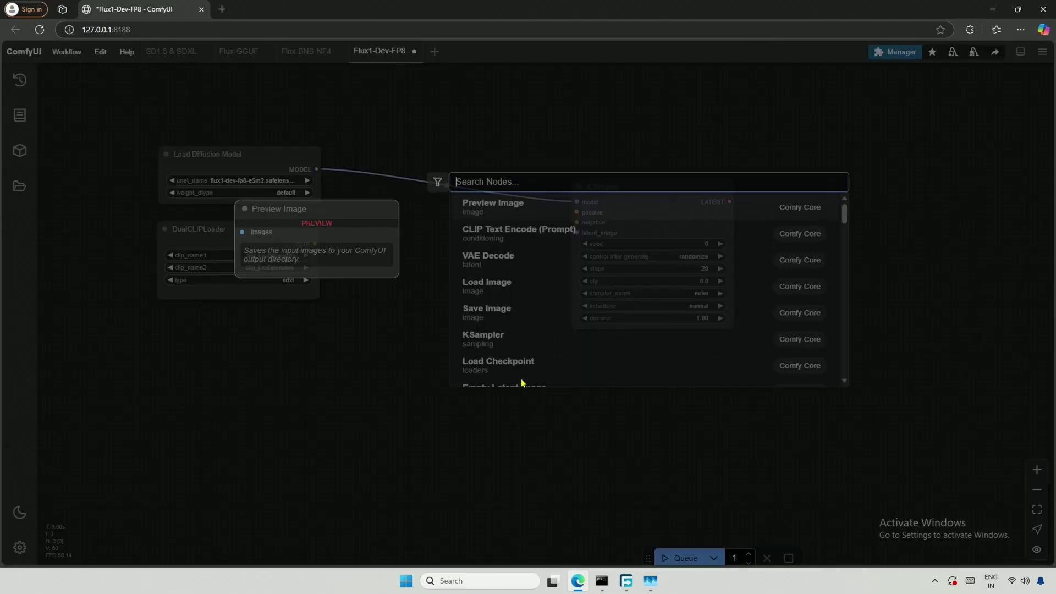
text(empt)
key(Return)
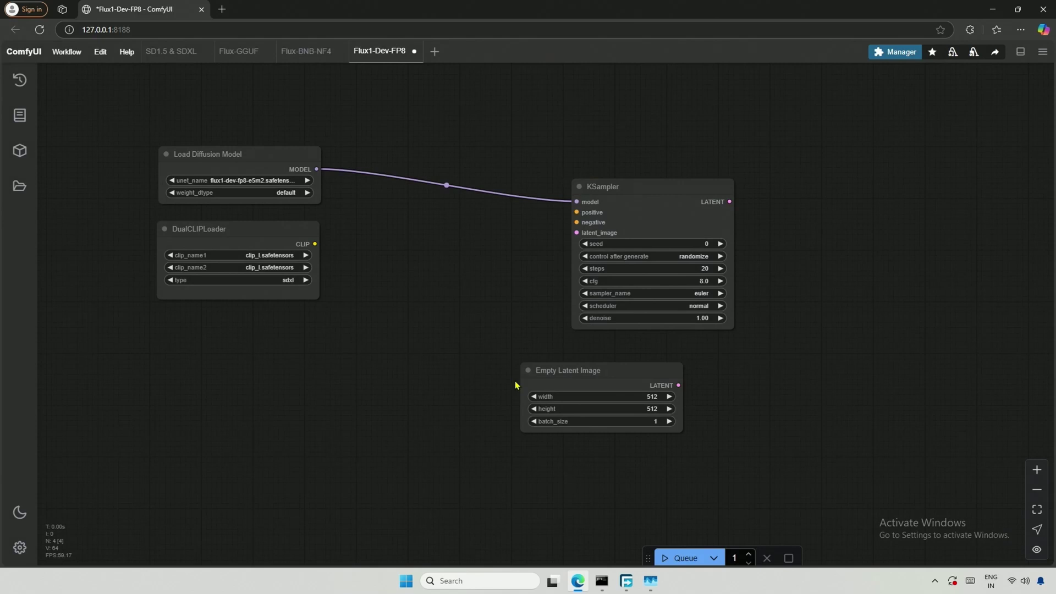
drag(571, 377, 447, 368)
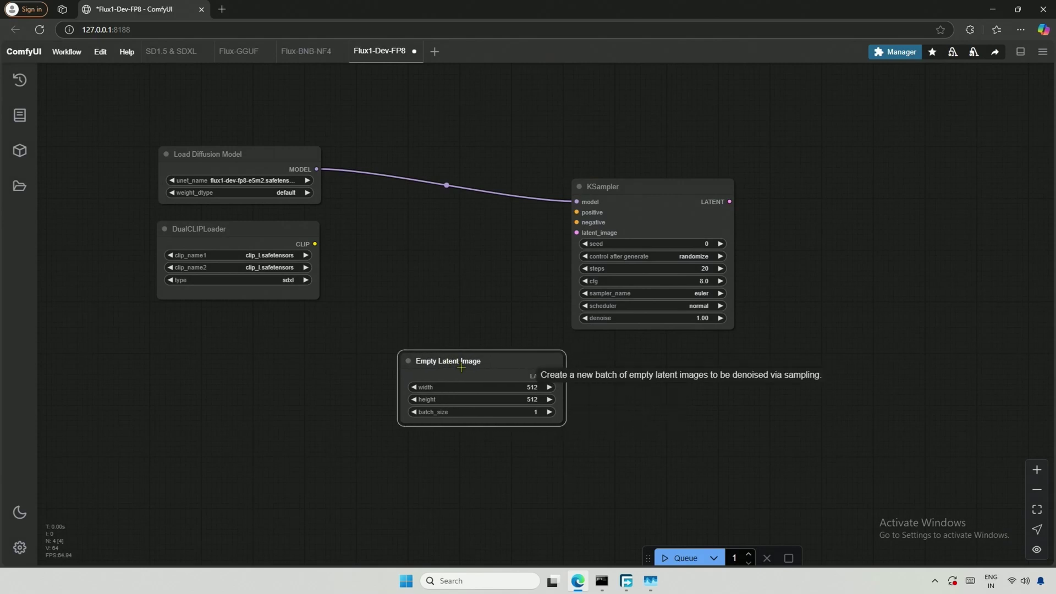
drag(559, 376, 577, 233)
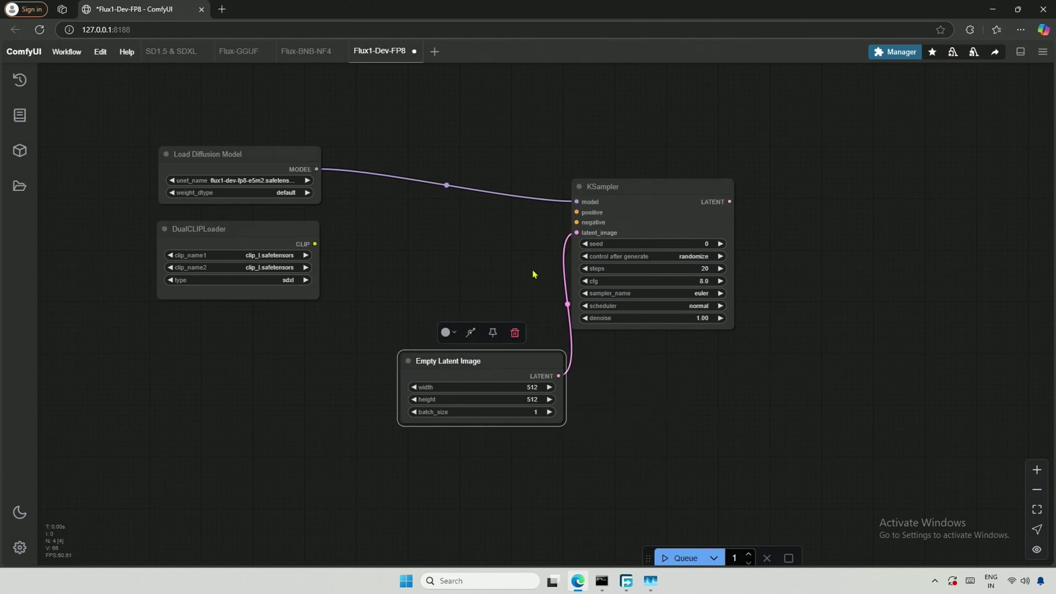
drag(253, 229, 247, 222)
drag(250, 162, 134, 128)
drag(248, 222, 145, 206)
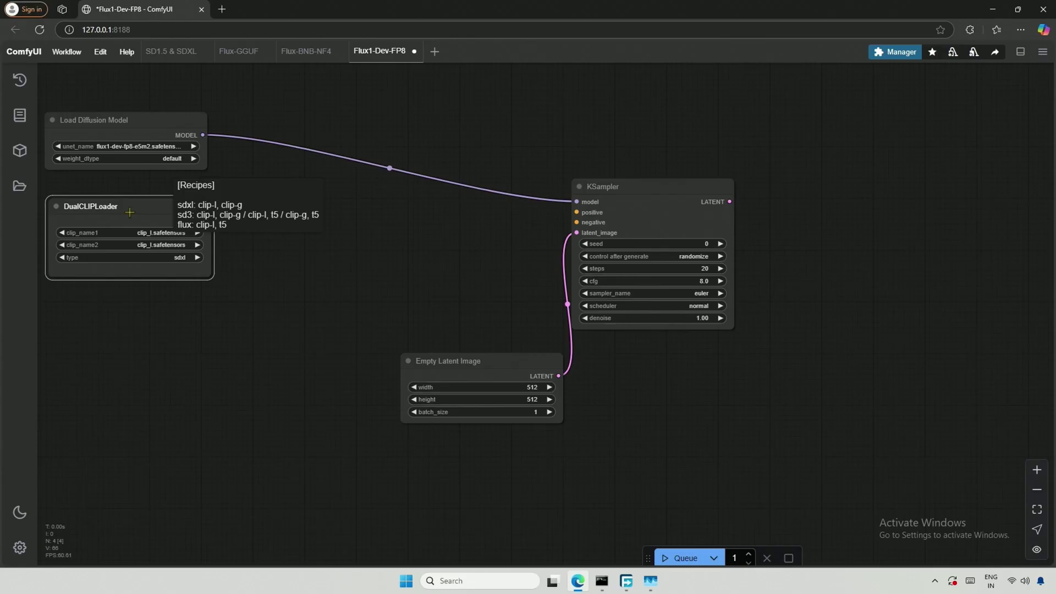
click(285, 216)
Step: Add a CLIP Text Encode (Prompt) node fed by DualCLIPLoader's CLIP output
double_click(285, 216)
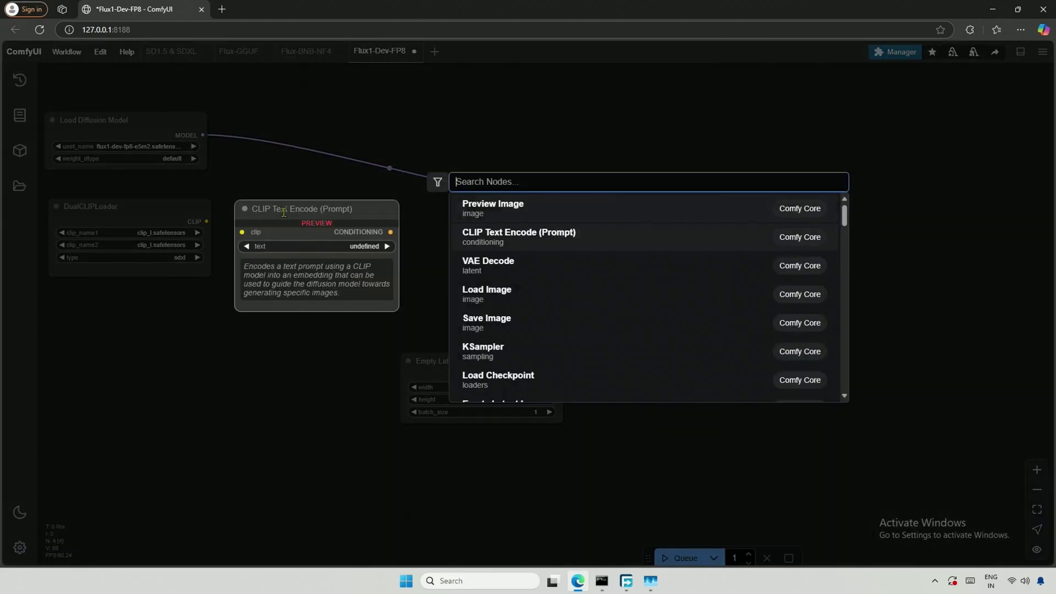
key(Return)
drag(337, 203, 314, 167)
drag(207, 220, 269, 176)
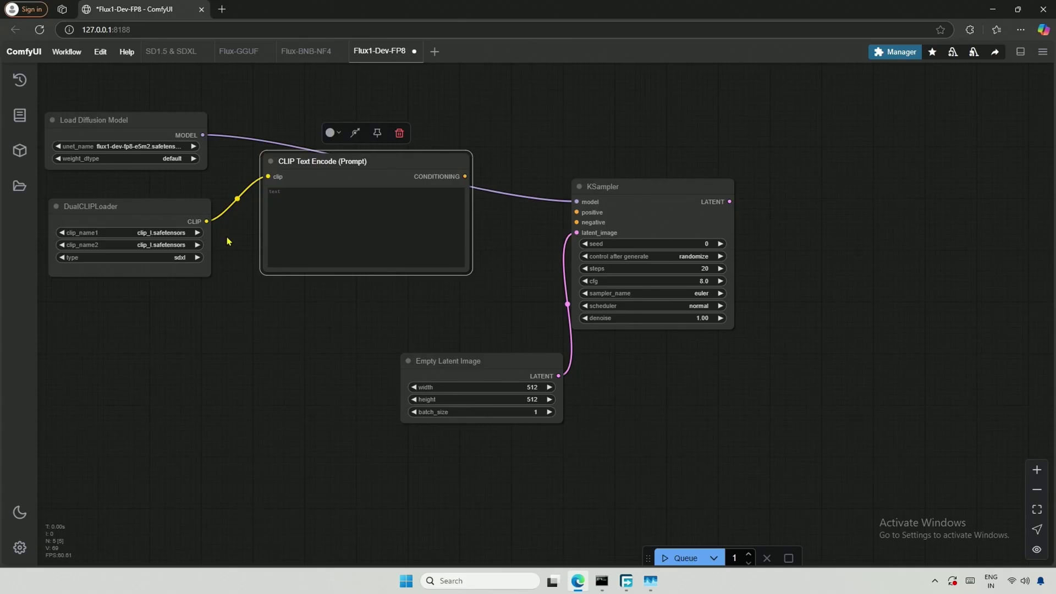
click(226, 237)
Step: Duplicate the text encoder, feed it CLIP, and connect it to KSampler's negative input
click(322, 171)
click(313, 325)
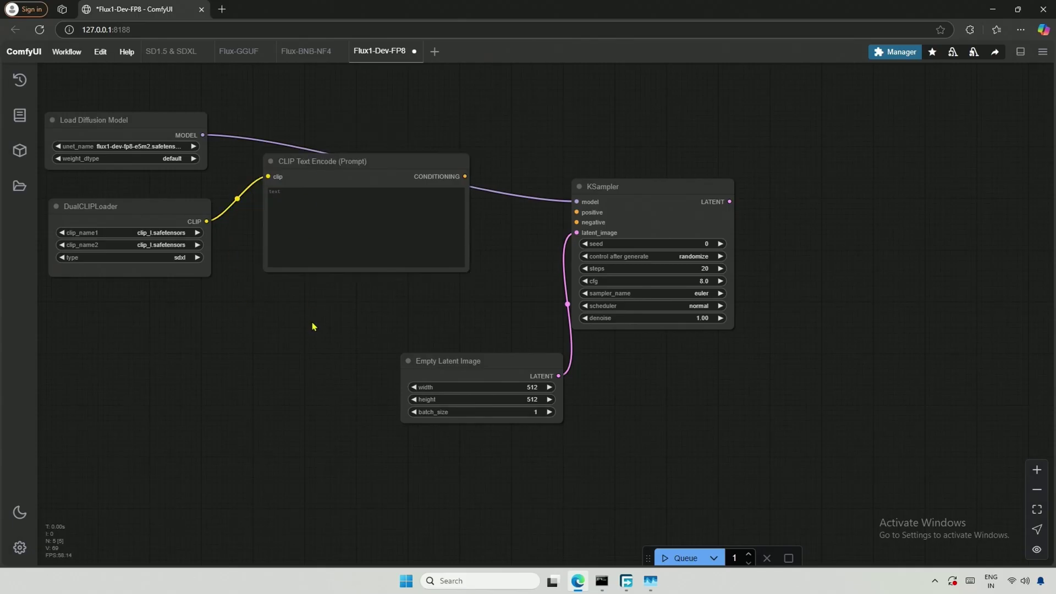
key(ctrl+v)
drag(341, 310, 286, 291)
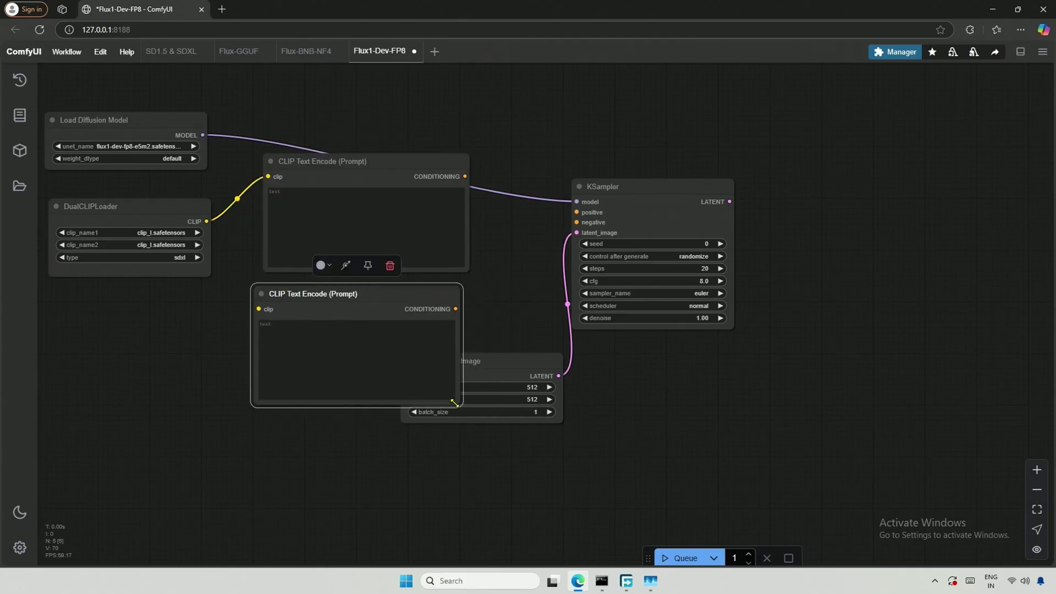
drag(461, 406, 454, 349)
drag(207, 221, 258, 308)
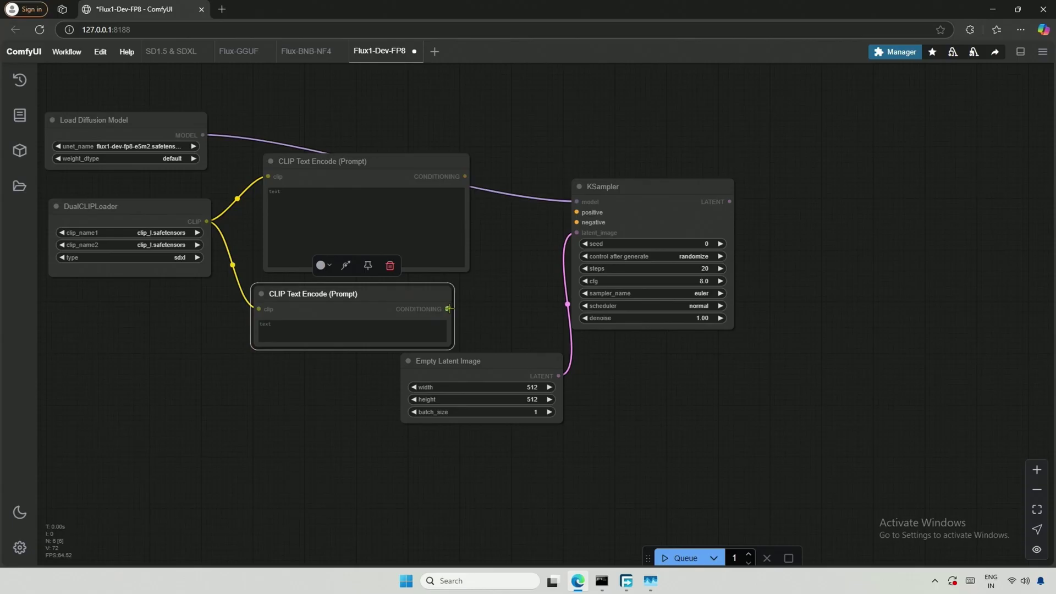
drag(446, 308, 577, 222)
drag(644, 189, 741, 182)
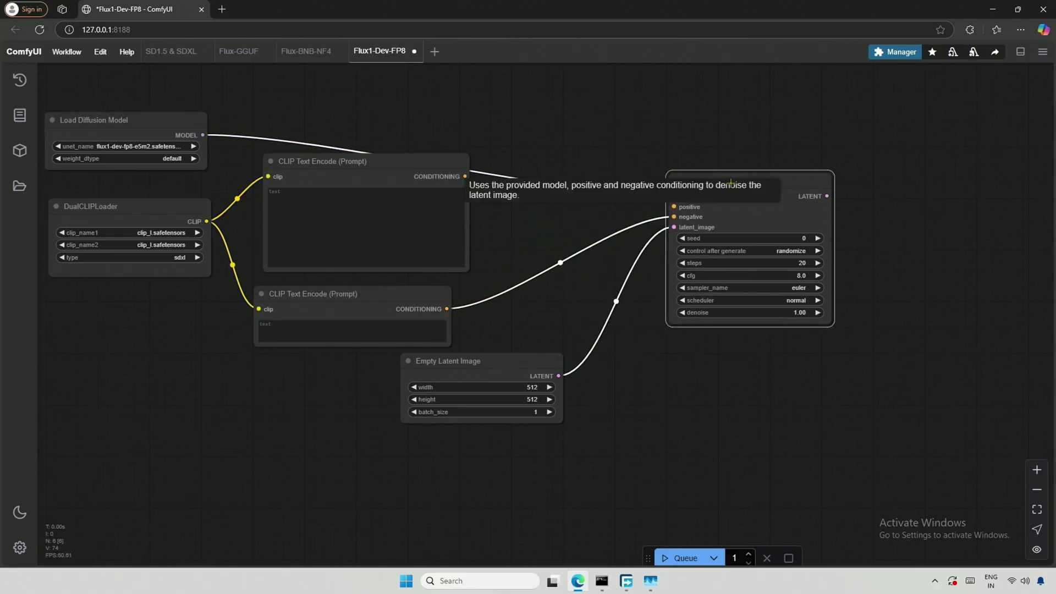
drag(330, 161, 318, 163)
Step: Collapse the negative CLIP Text Encode node and tidy the encoders' size and position
right_click(394, 293)
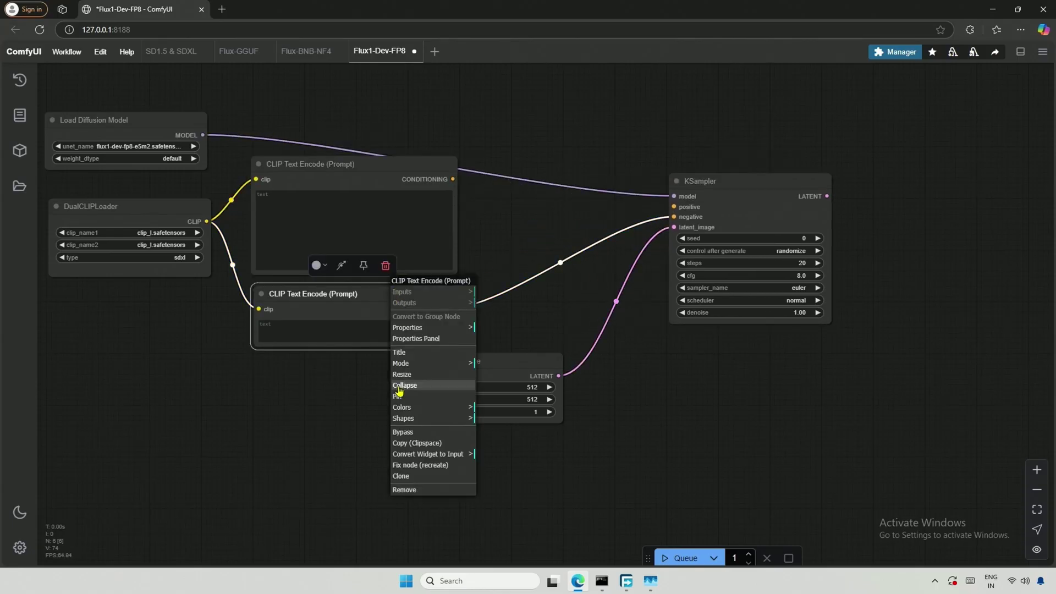
click(400, 387)
drag(456, 272, 489, 241)
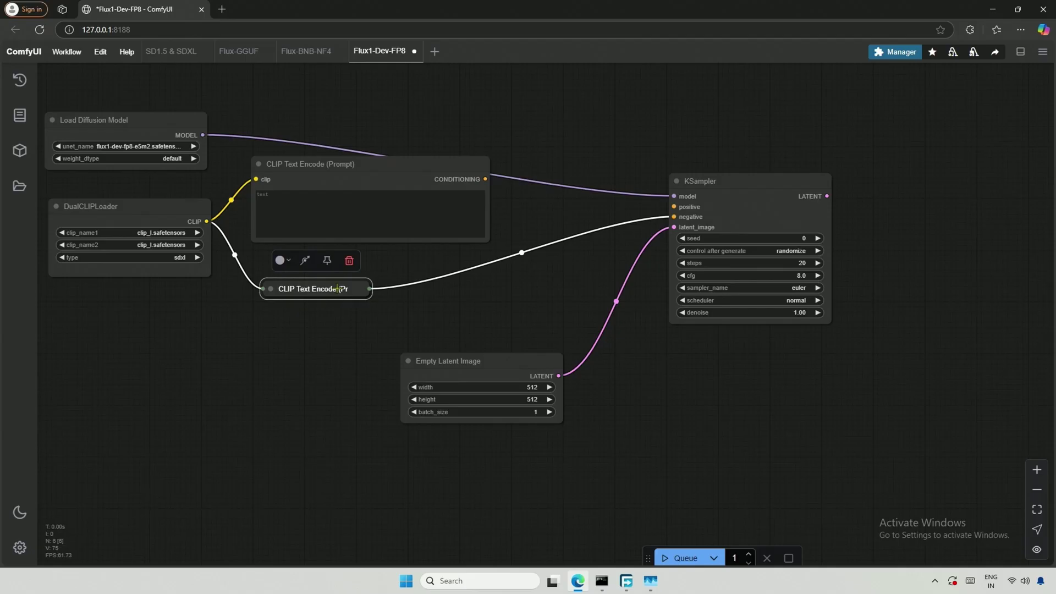
drag(338, 289, 345, 260)
Step: Add FluxGuidance above KSampler and route the prompt conditioning through it to positive
drag(428, 361, 471, 306)
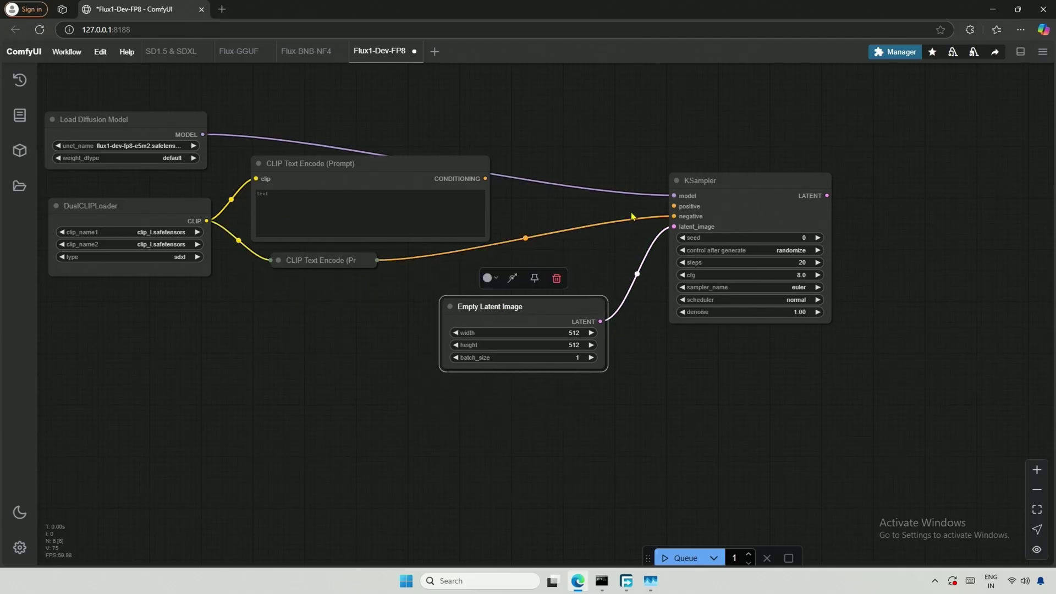
double_click(528, 198)
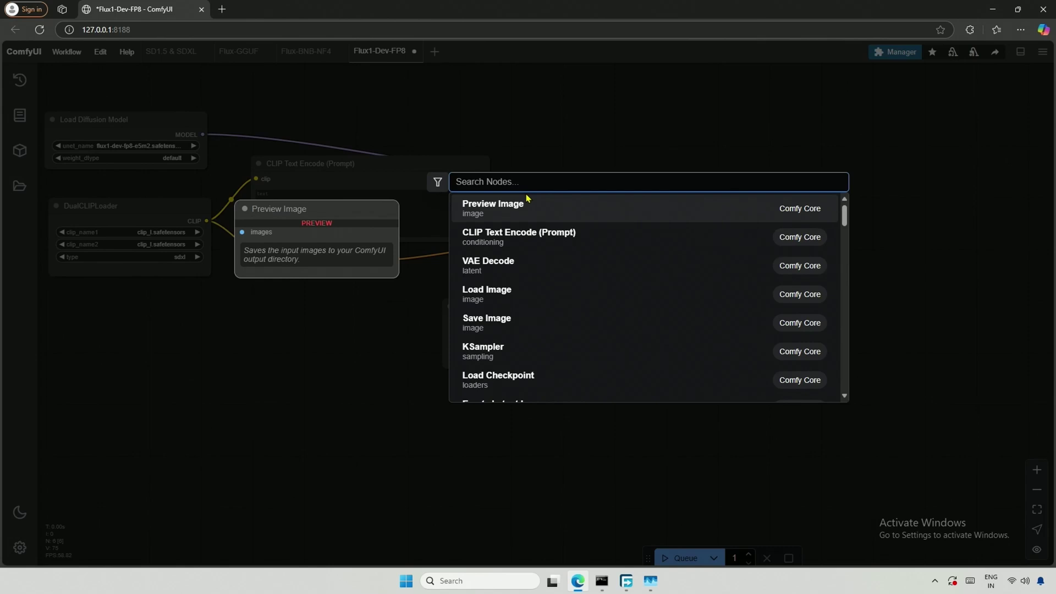
text(guid)
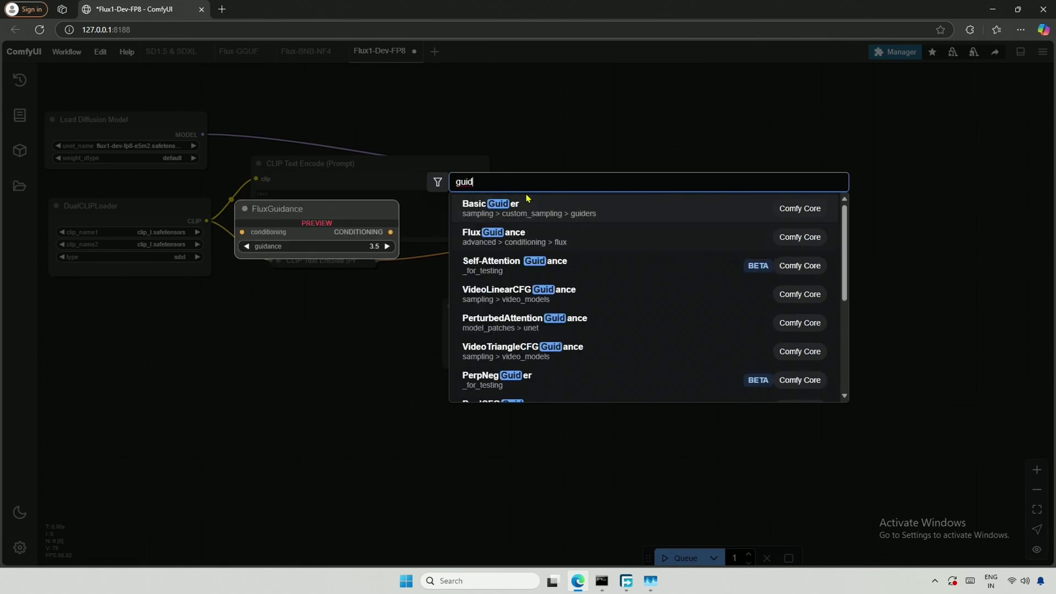
key(Down)
key(Return)
drag(584, 178, 560, 117)
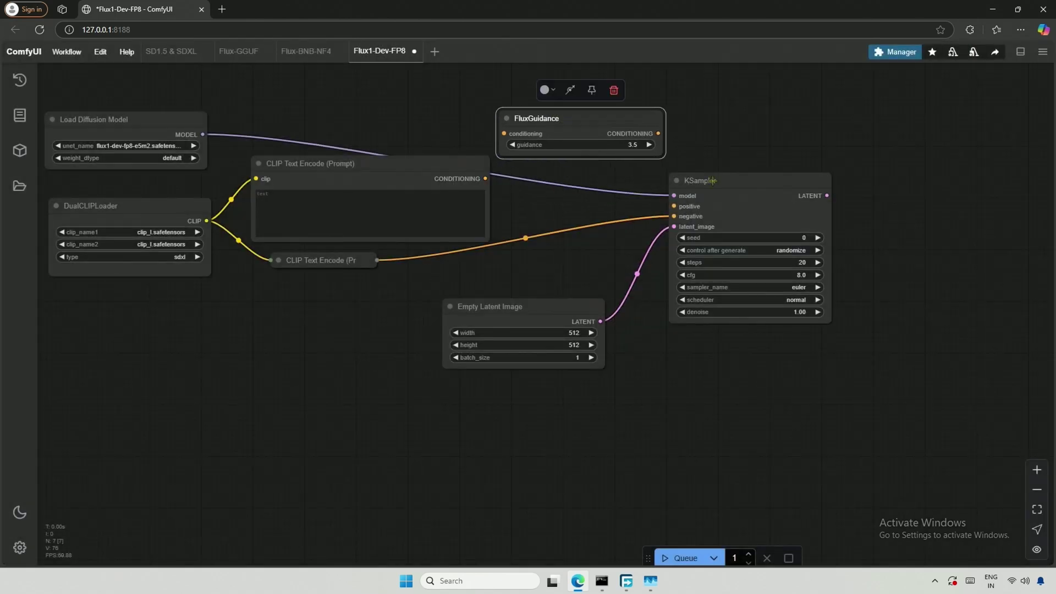
drag(674, 206, 504, 133)
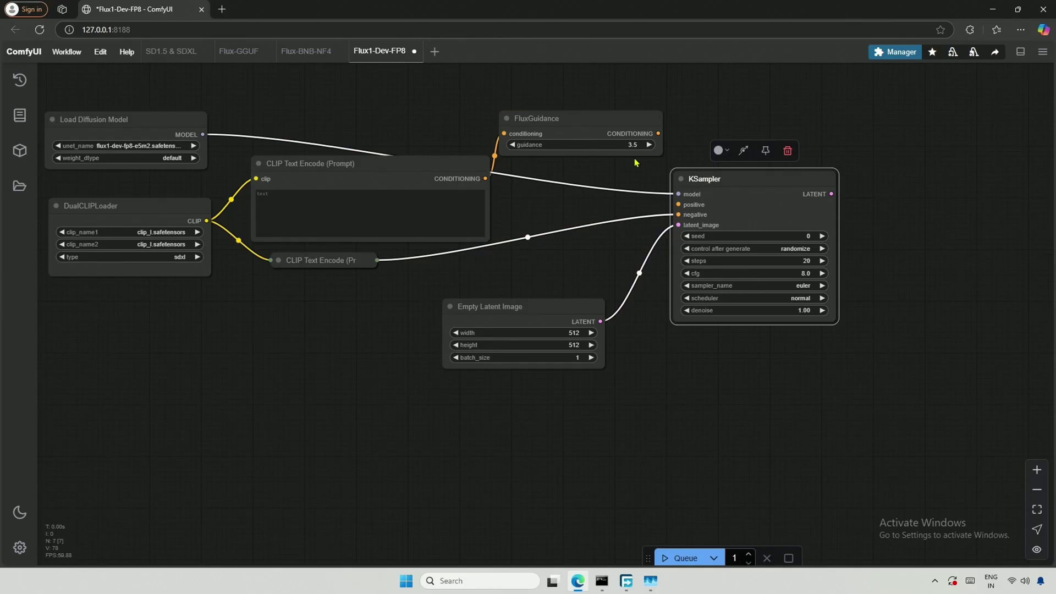
drag(658, 133, 668, 205)
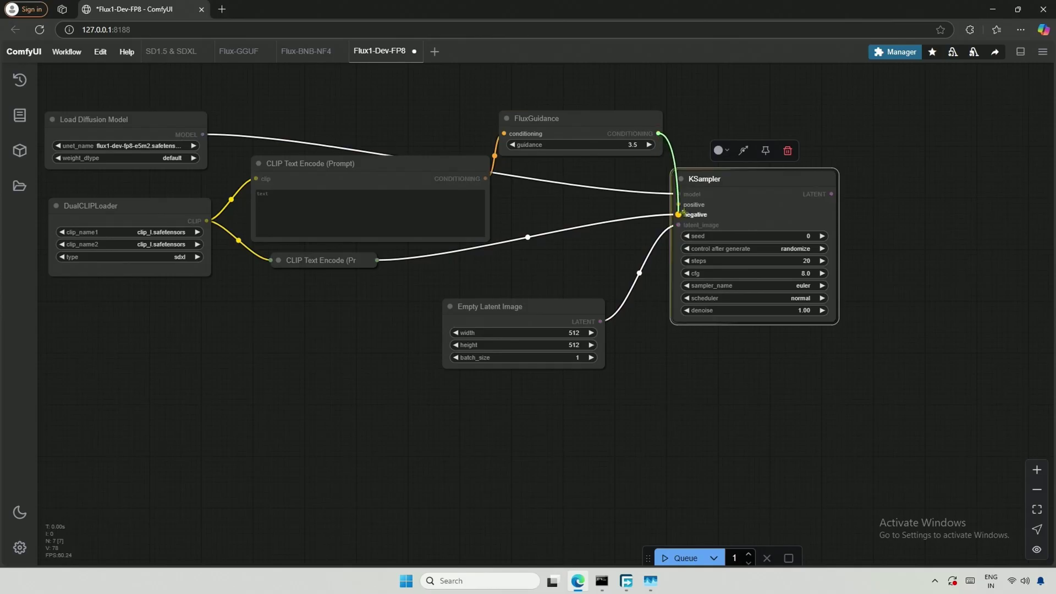
click(584, 208)
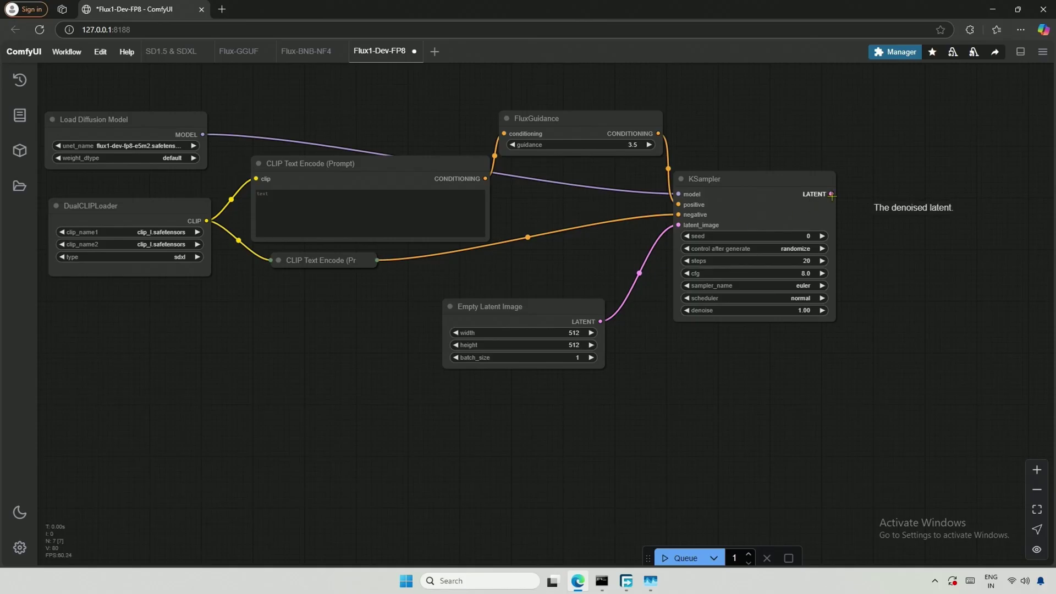
Step: Add a VAE Decode node taking KSampler's LATENT output as samples
double_click(864, 203)
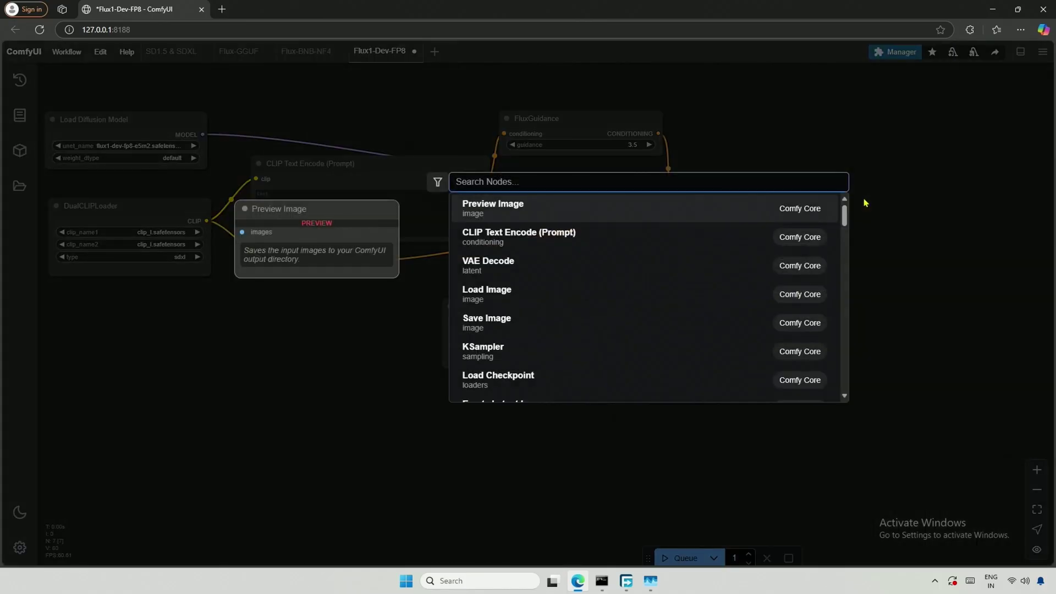
key(Down)
key(Down)
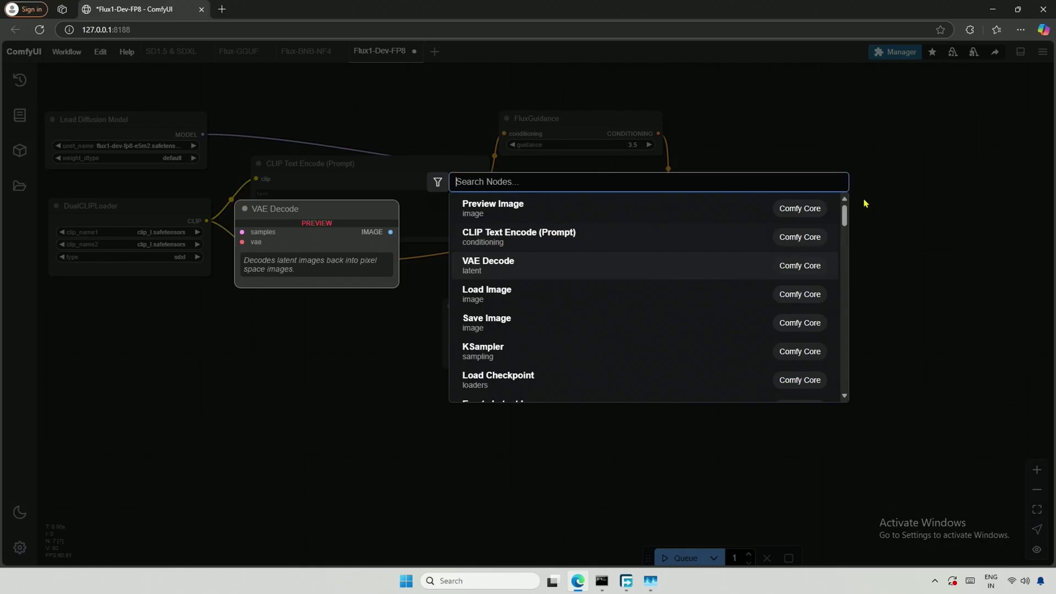
key(Return)
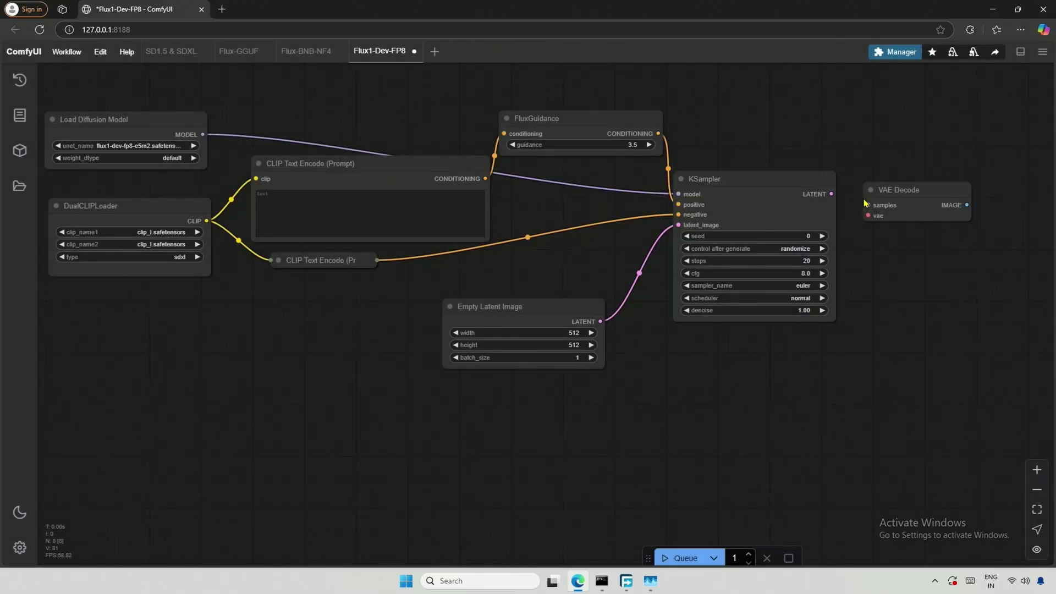
drag(889, 188, 880, 177)
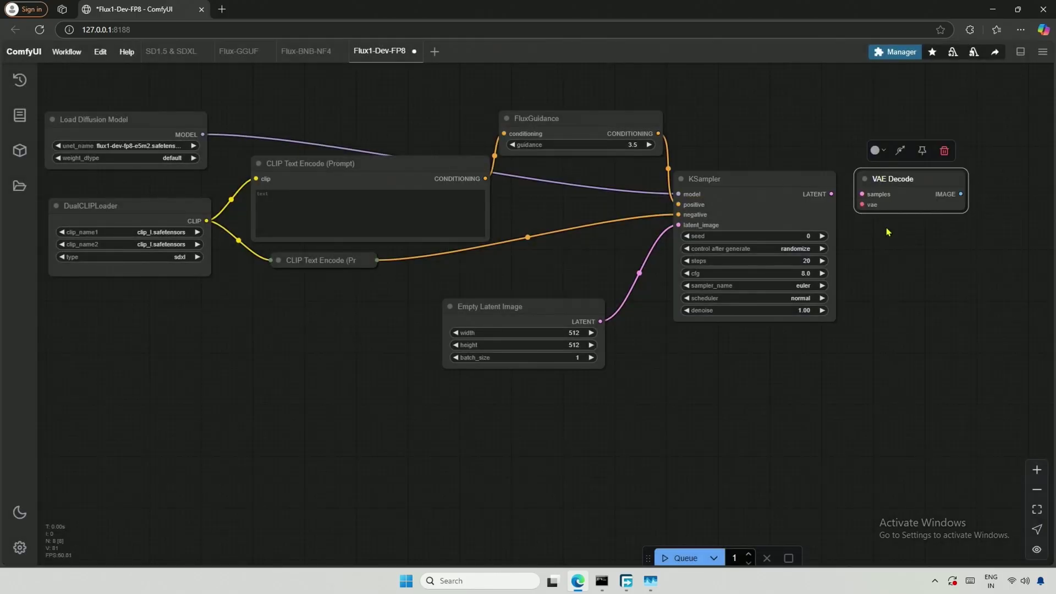
drag(831, 194, 862, 194)
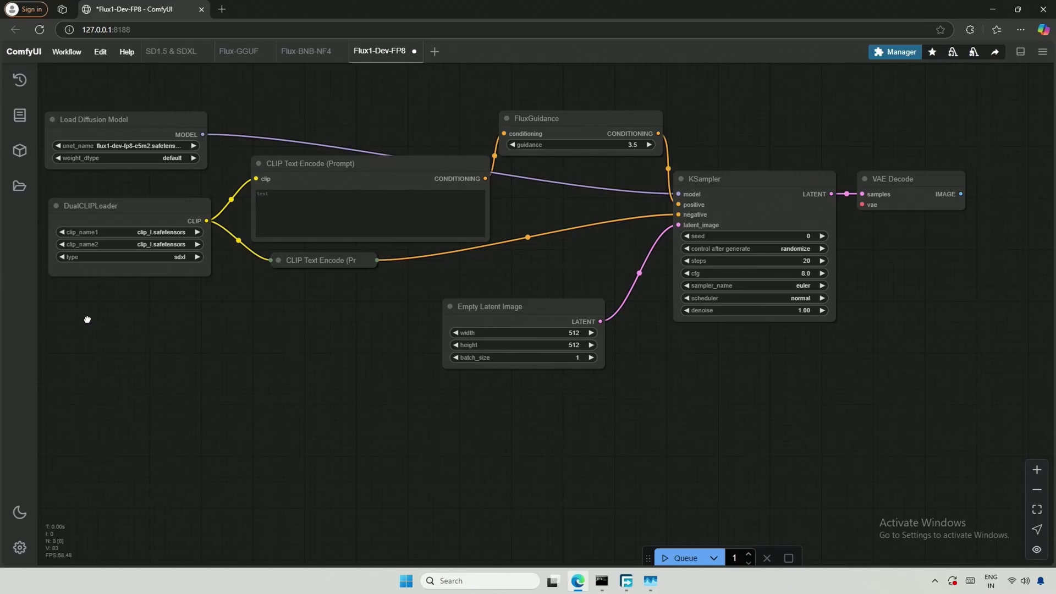
Step: Add a Load VAE node below KSampler, connected to VAE Decode's vae input
double_click(89, 324)
text(vae)
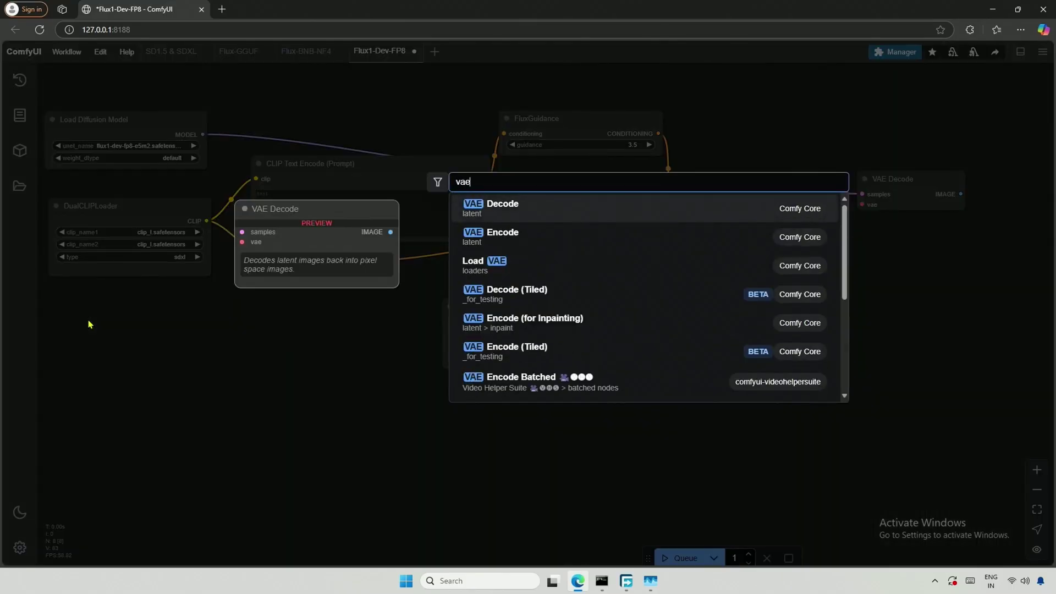
key(Down)
key(Down)
key(Return)
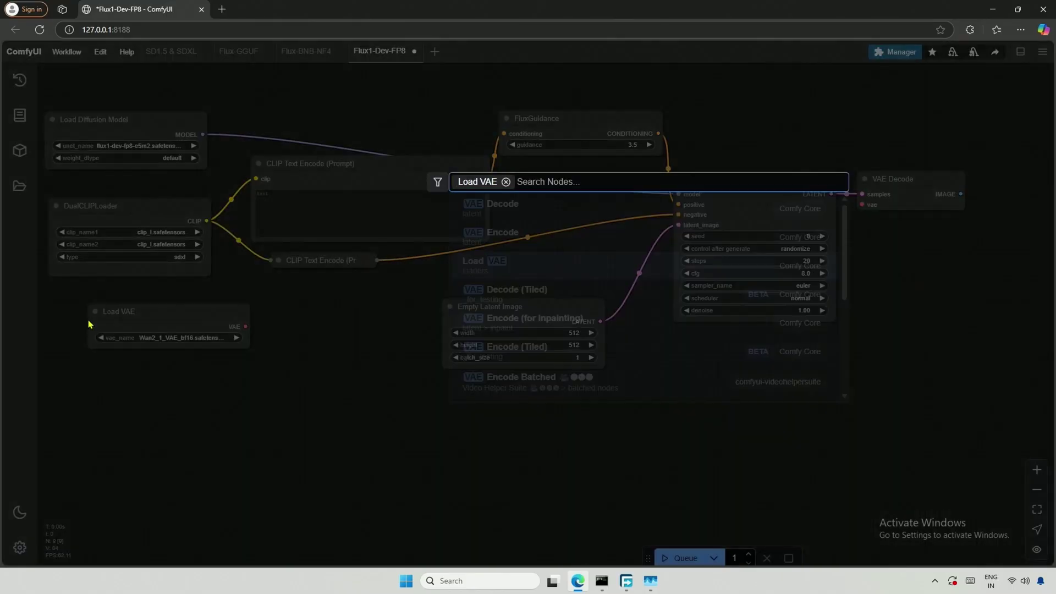
drag(183, 317, 766, 342)
drag(831, 353, 863, 205)
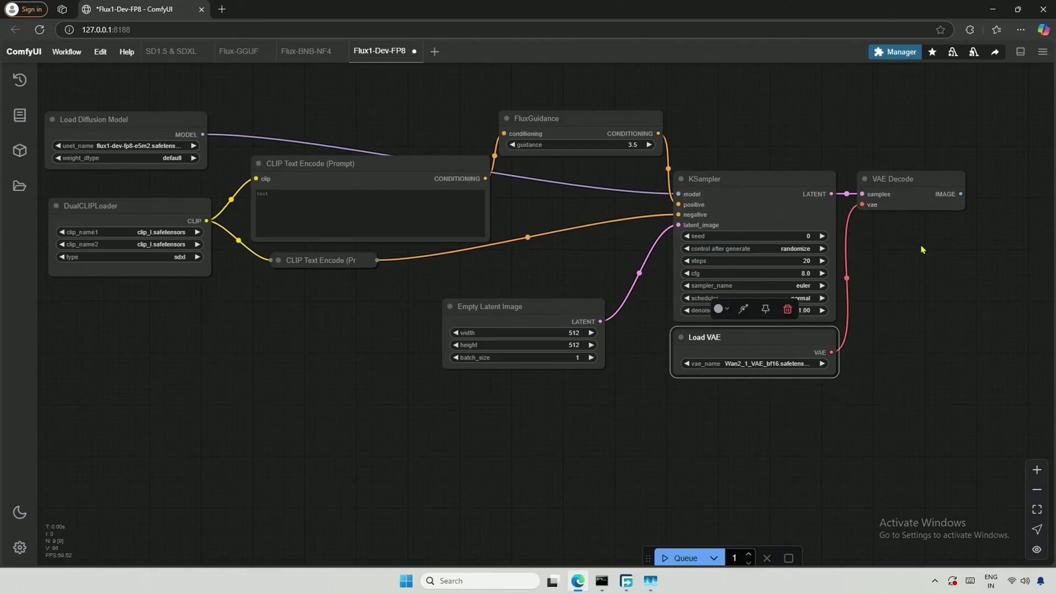
Step: Add a Save Image node fed by VAE Decode's IMAGE output
double_click(952, 238)
text(pre)
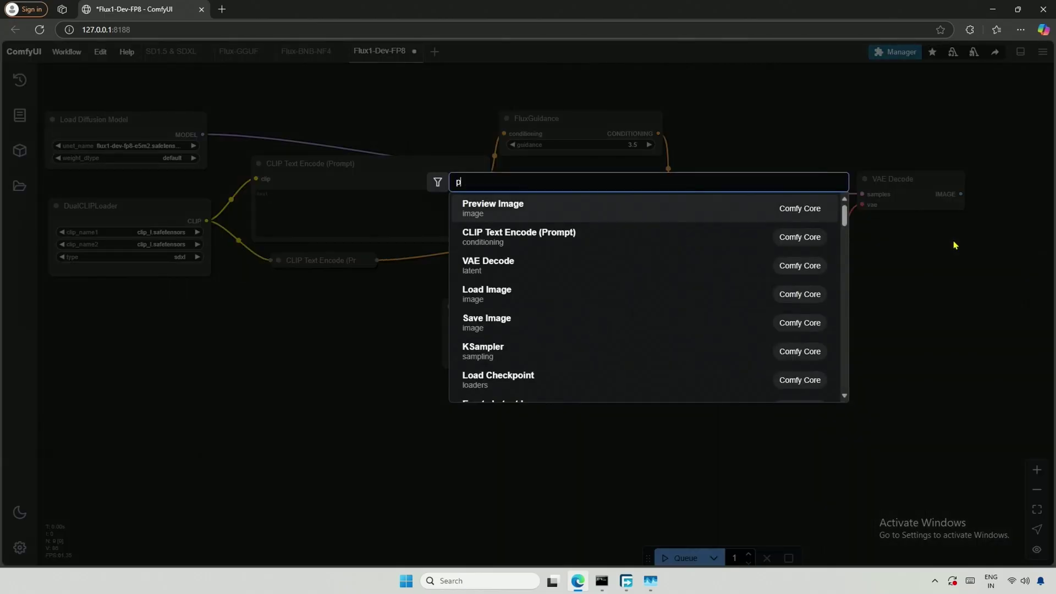
key(BackSpace)
key(BackSpace)
key(BackSpace)
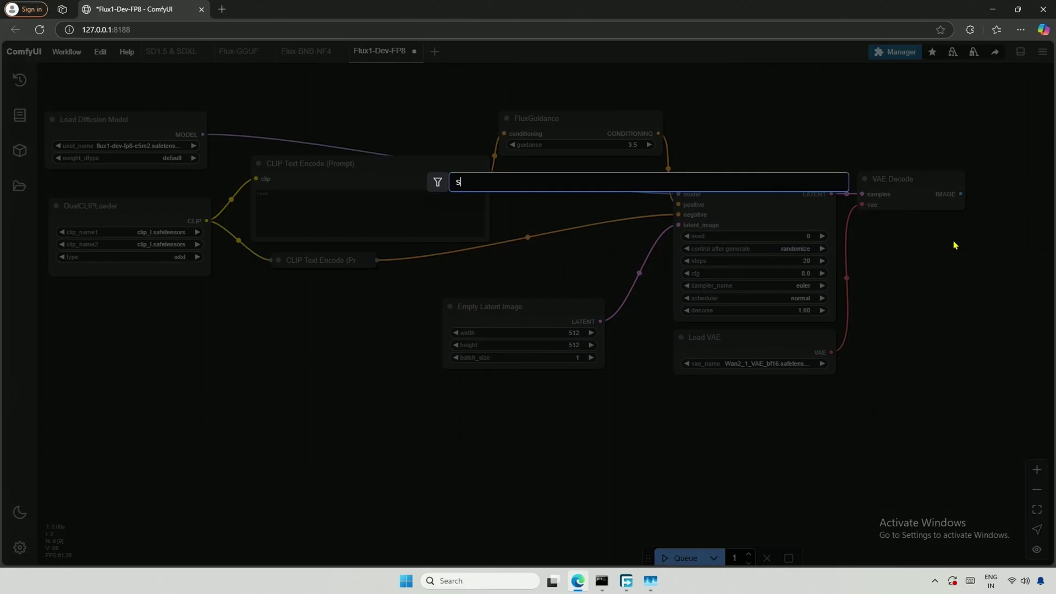
text(save)
key(Return)
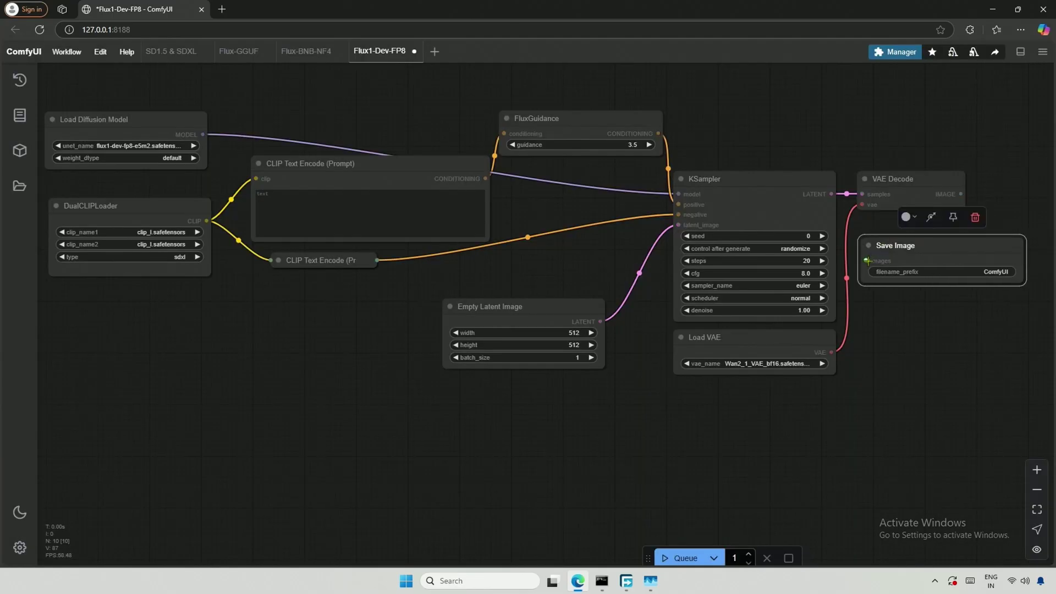
drag(865, 260, 947, 202)
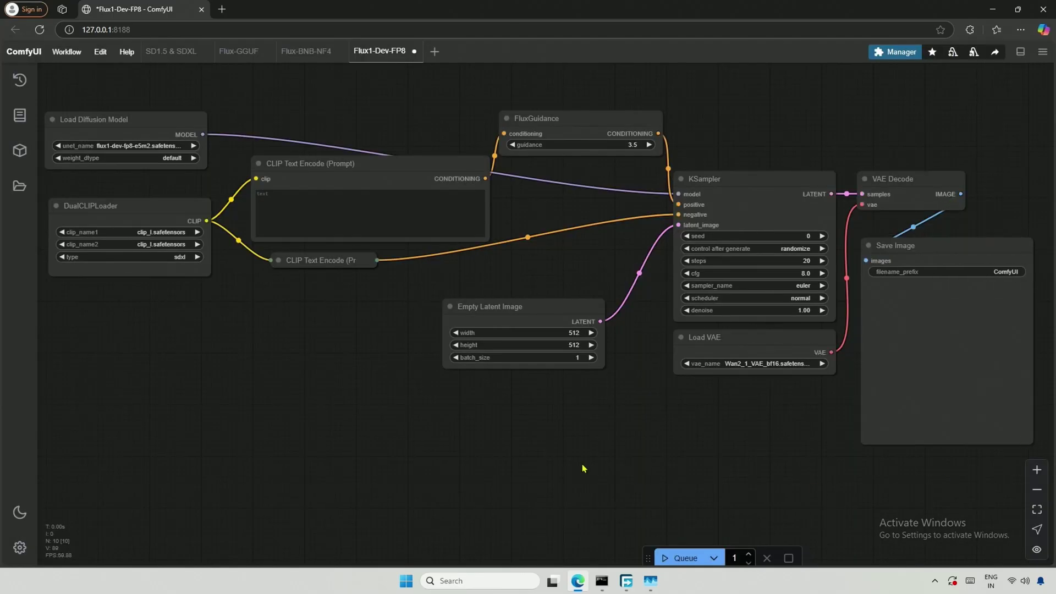
Step: Paste the miniature hourglass village prompt into the CLIP Text Encode box and enlarge it
right_click(386, 220)
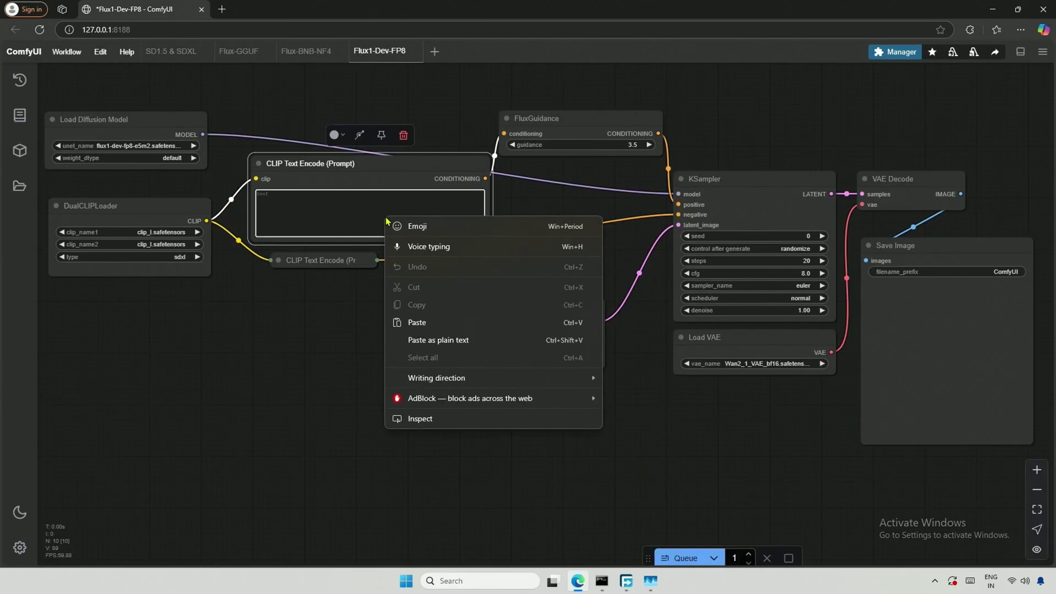
click(416, 322)
mouse_move(491, 243)
mouse_down()
mouse_move(525, 285)
mouse_move(527, 246)
mouse_move(481, 227)
mouse_up()
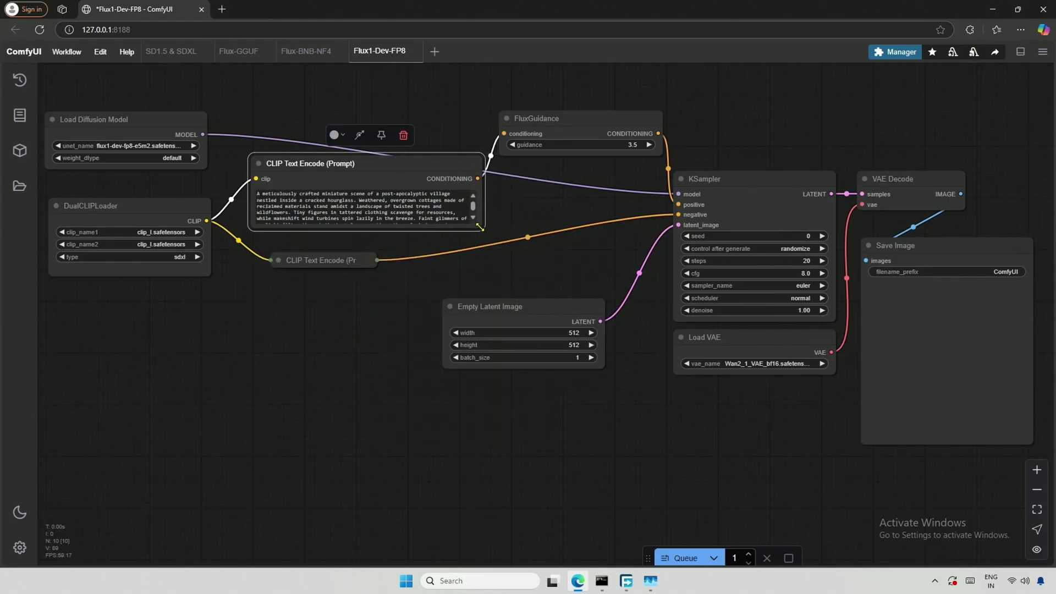
click(378, 336)
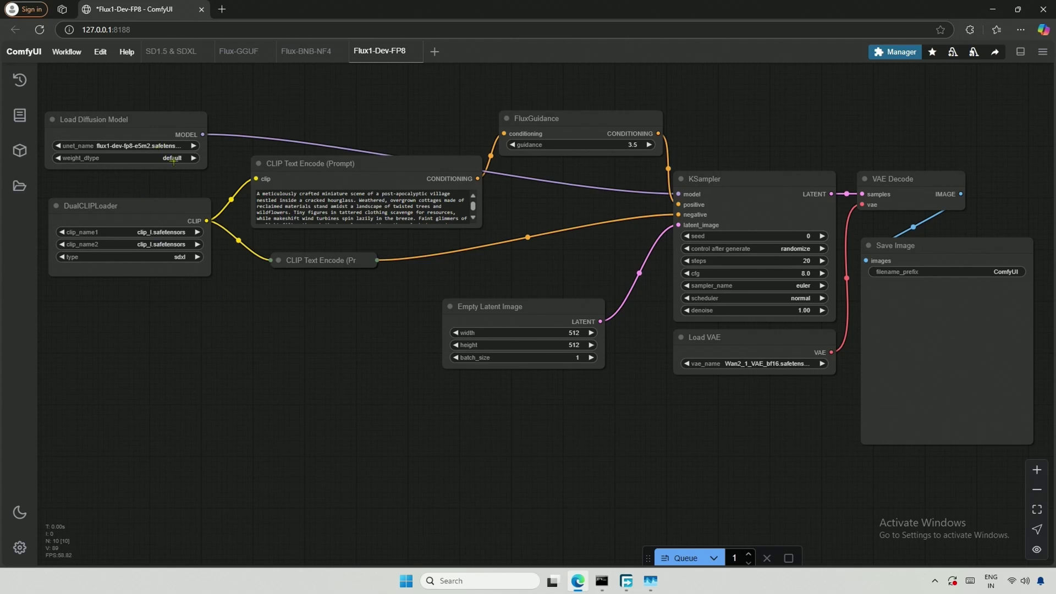
Step: Set DualCLIPLoader to t5xxl_fp8_e4m3fn and clip_l.safetensors with type flux
click(166, 233)
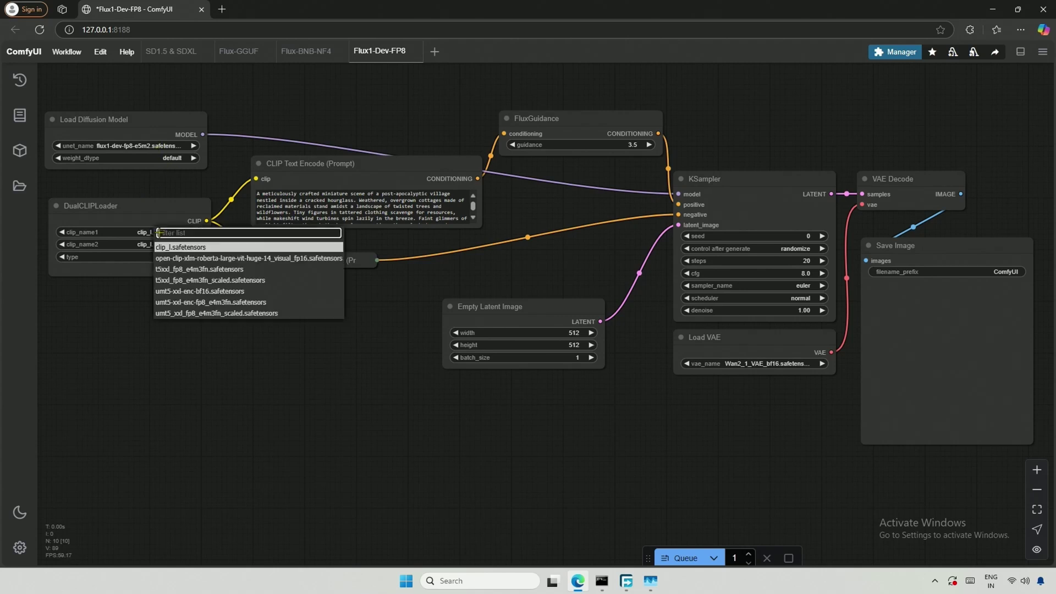
click(169, 271)
click(165, 245)
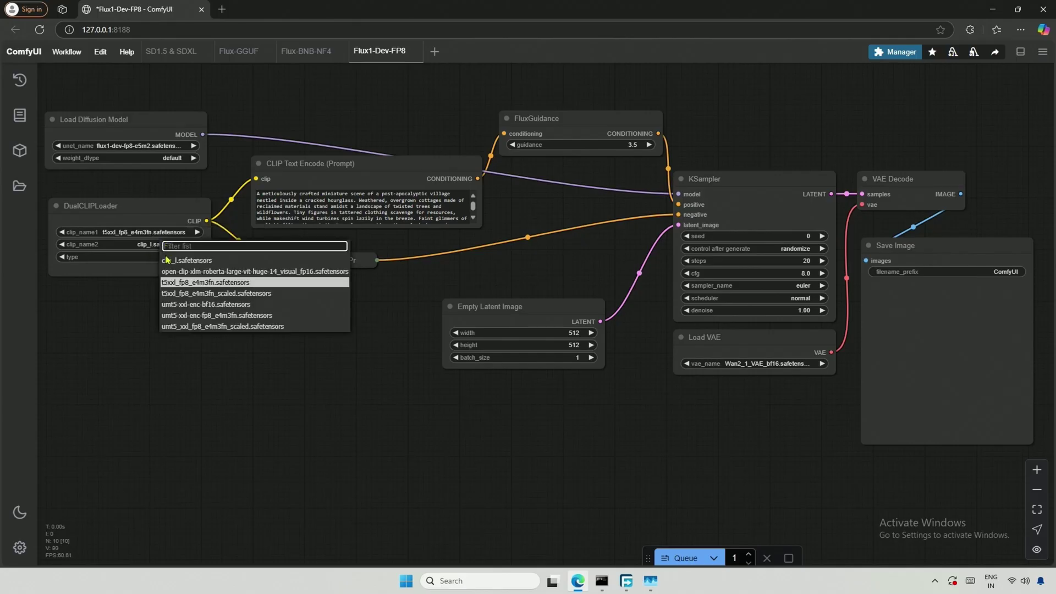
click(167, 261)
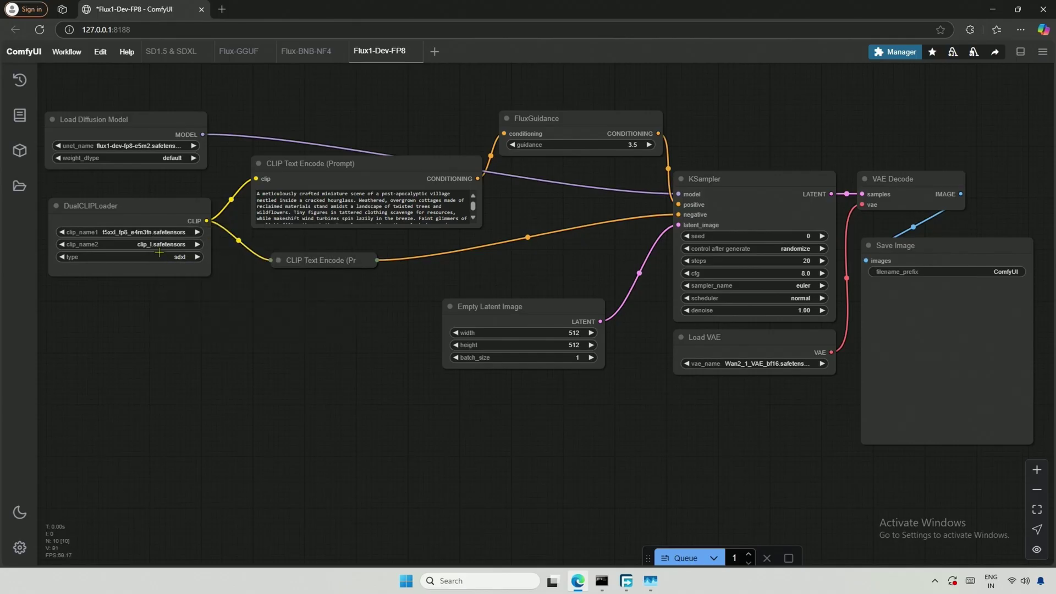
click(180, 258)
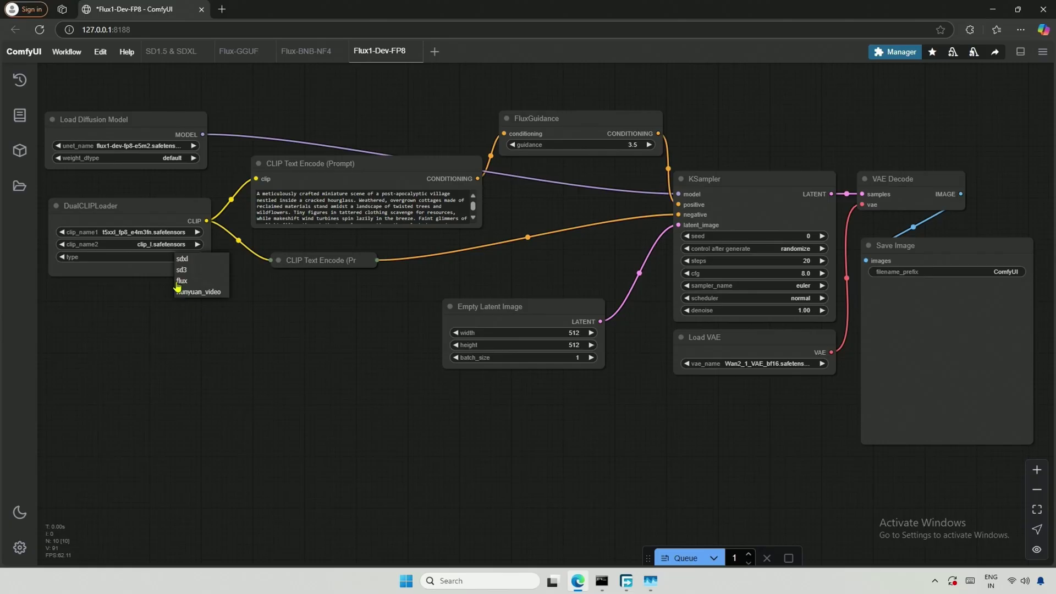
click(179, 281)
Step: Choose ae.safetensors in Load VAE and make the Empty Latent Image 1024×1024
click(759, 365)
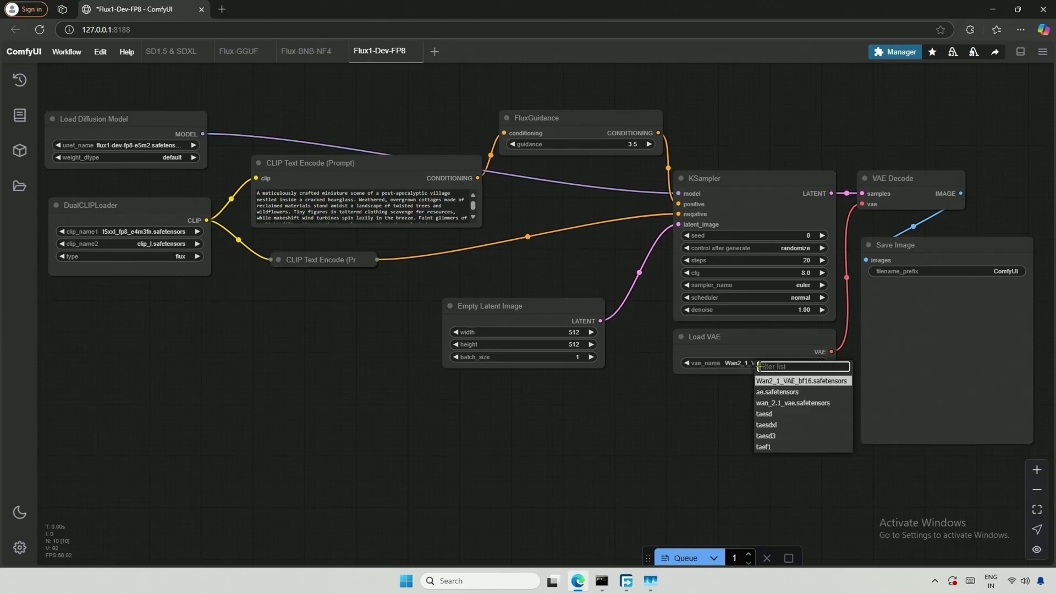
click(763, 393)
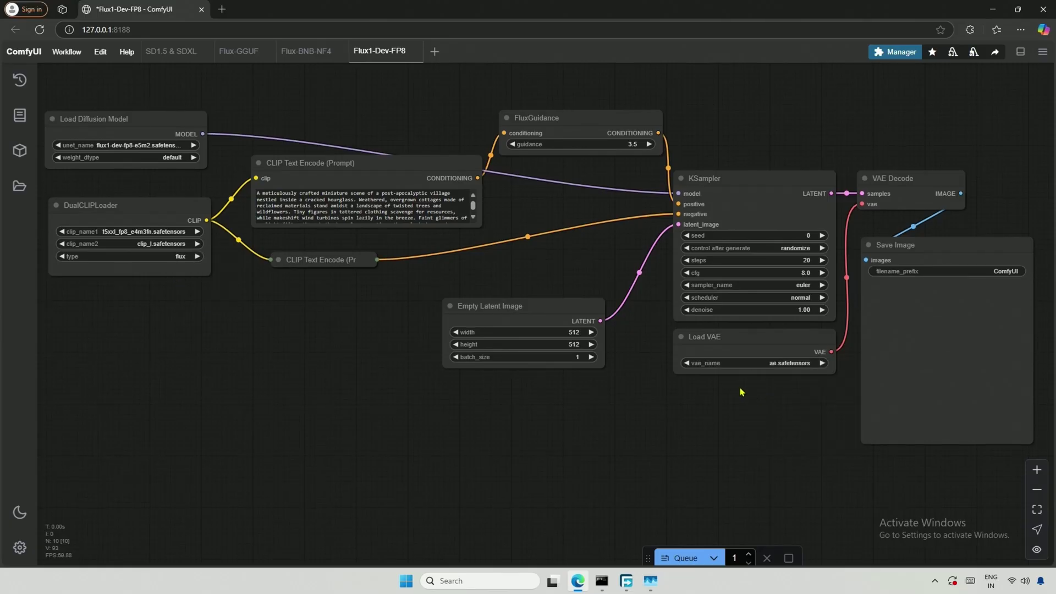
click(571, 342)
text(1024)
key(ctrl+a)
key(ctrl+c)
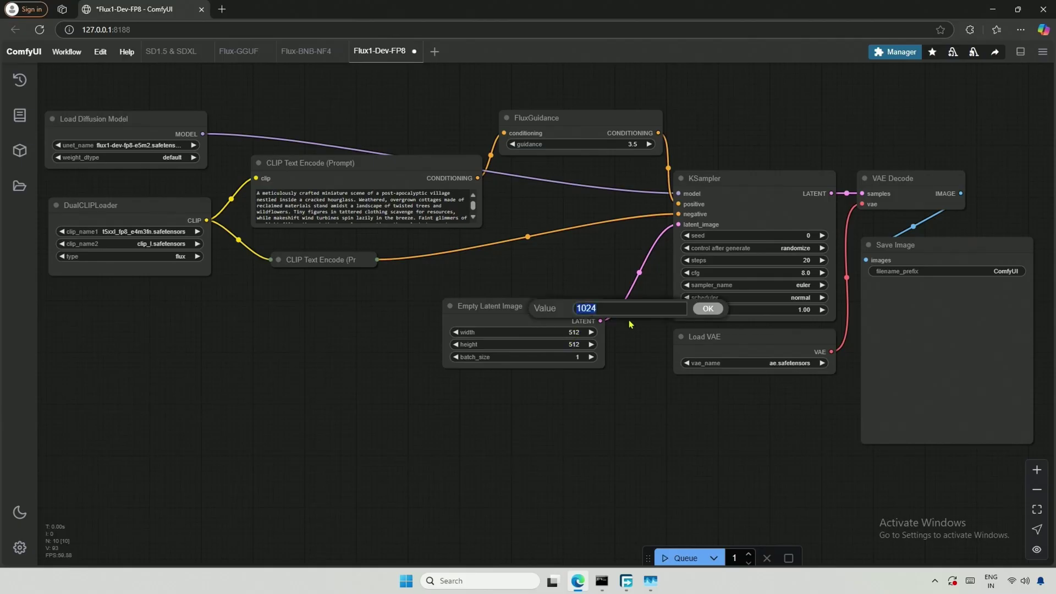
click(708, 309)
click(582, 343)
key(ctrl+v)
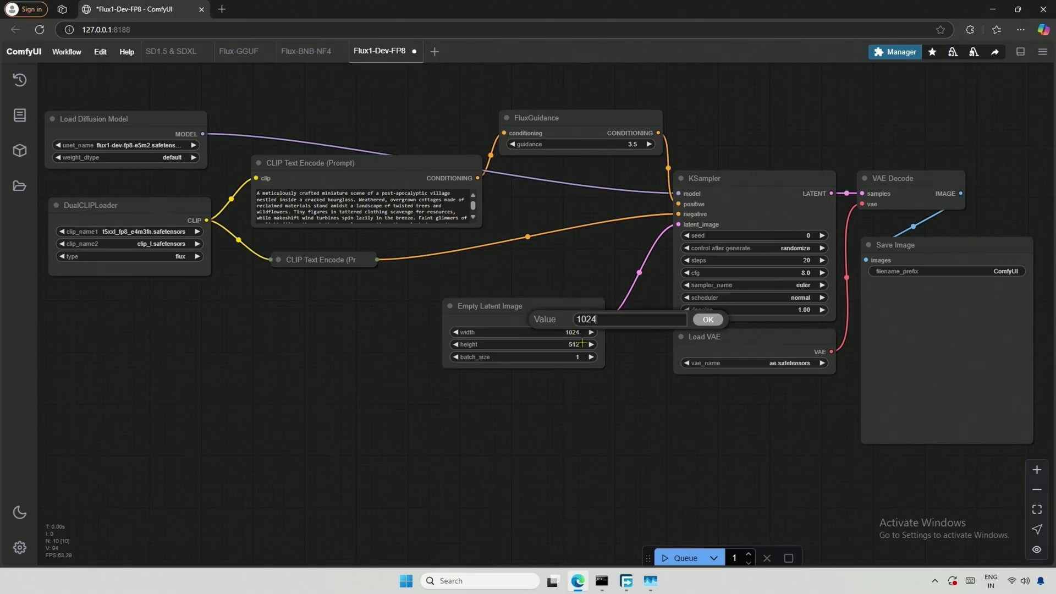
click(711, 319)
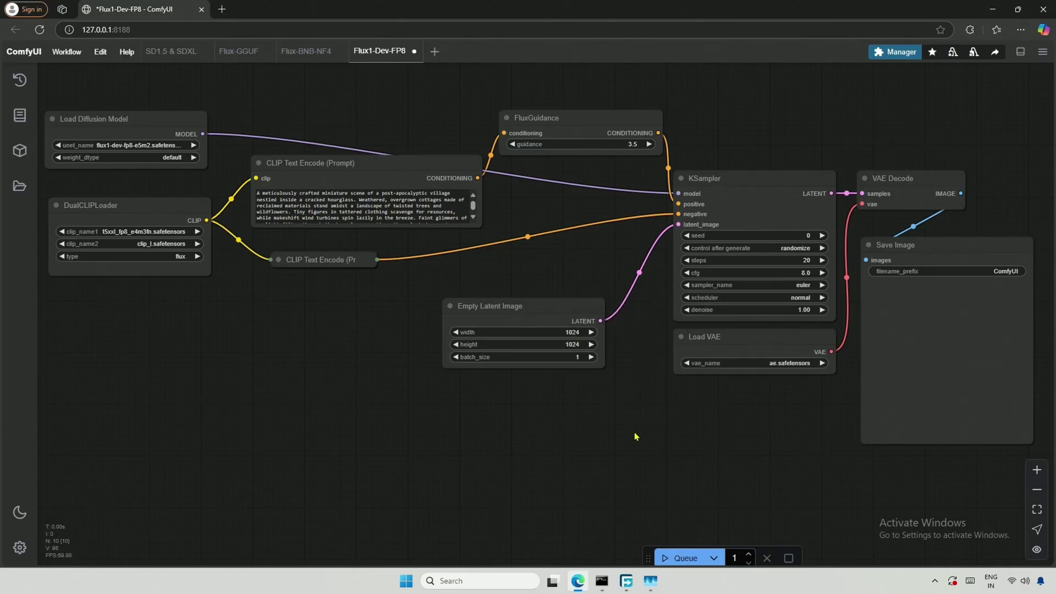
Step: Queue the workflow, check GPU usage in Task Manager, then zoom in on the hourglass render
click(676, 559)
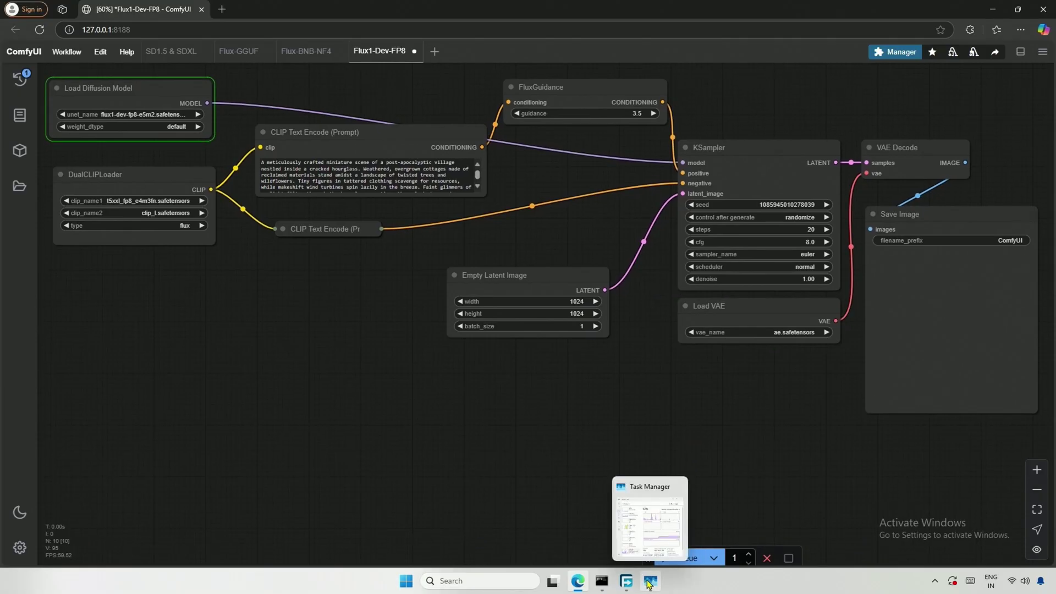
click(650, 582)
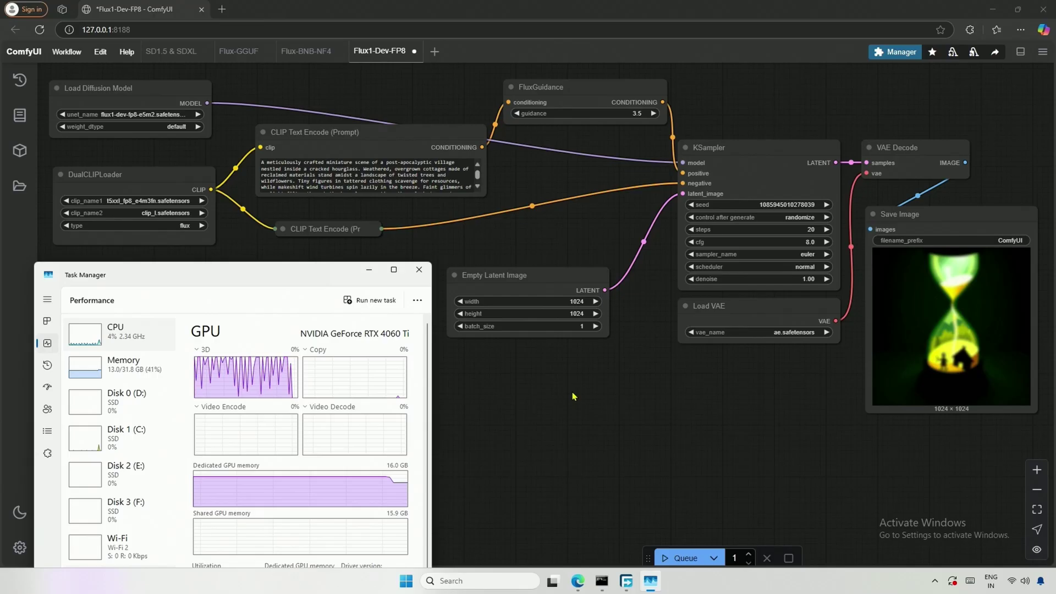
click(954, 434)
scroll(959, 449, up, 4)
drag(940, 426, 845, 482)
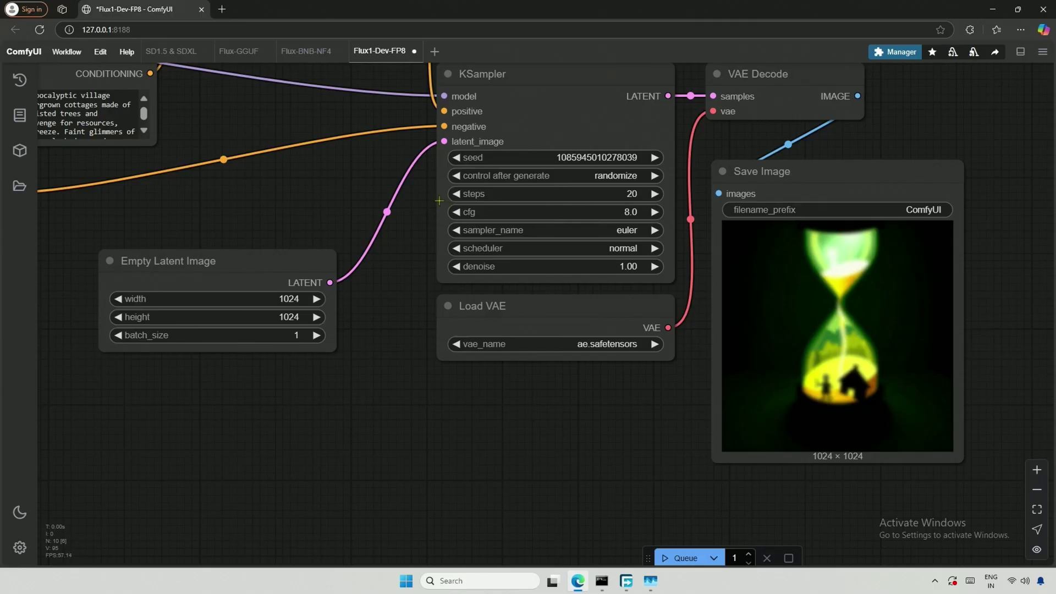
Step: Set the KSampler cfg value to 1.0
drag(398, 159, 358, 180)
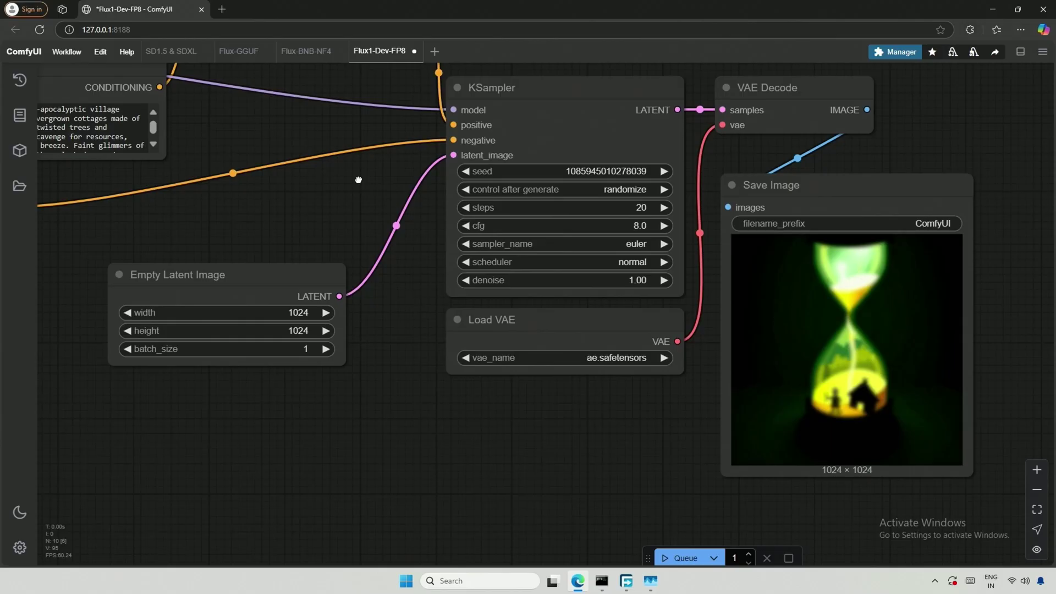
click(650, 225)
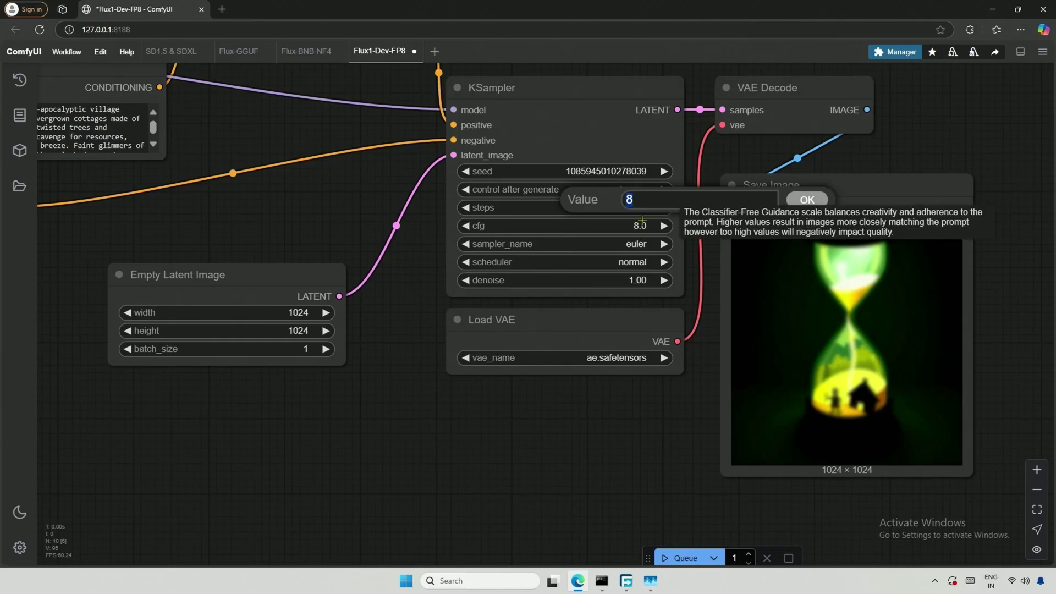
text(1)
click(801, 201)
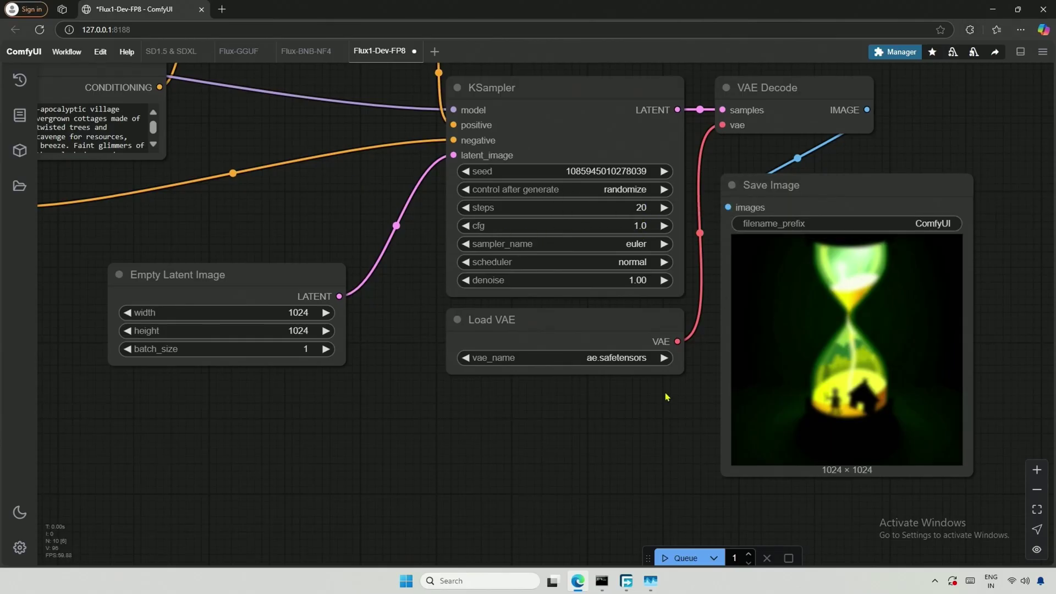
Step: Regenerate the image and inspect the sharper hourglass-village result
click(680, 557)
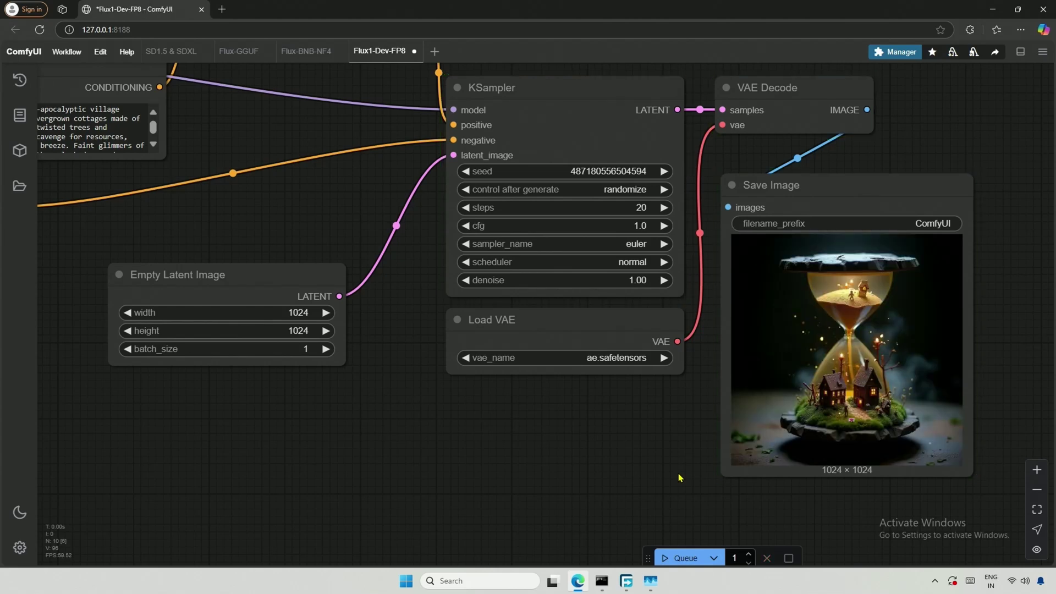
scroll(791, 495, up, 4)
scroll(792, 504, right, 3)
scroll(439, 411, up, 3)
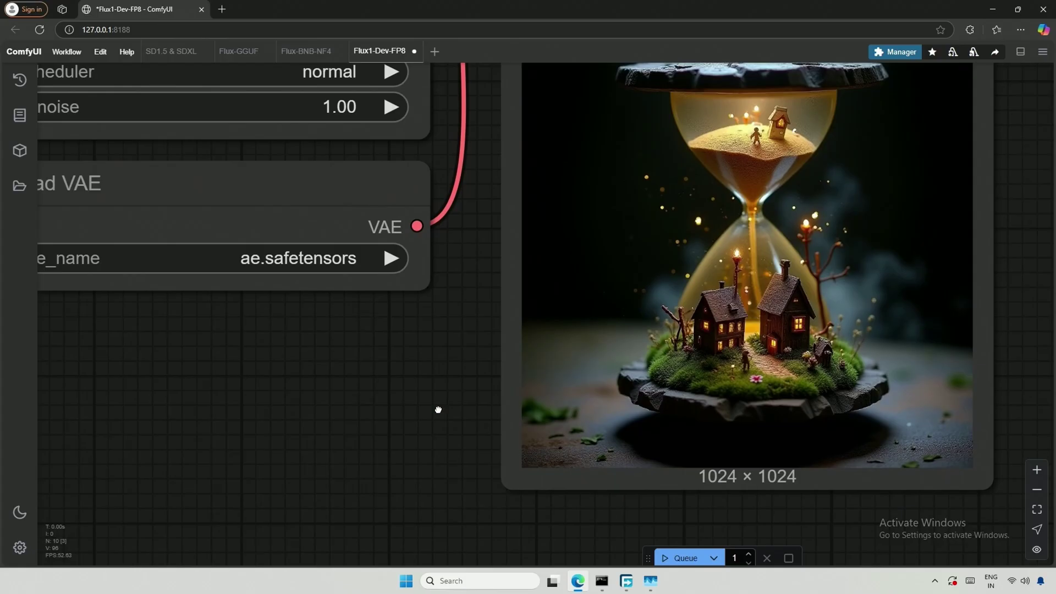
scroll(396, 487, up, 2)
scroll(398, 469, down, 2)
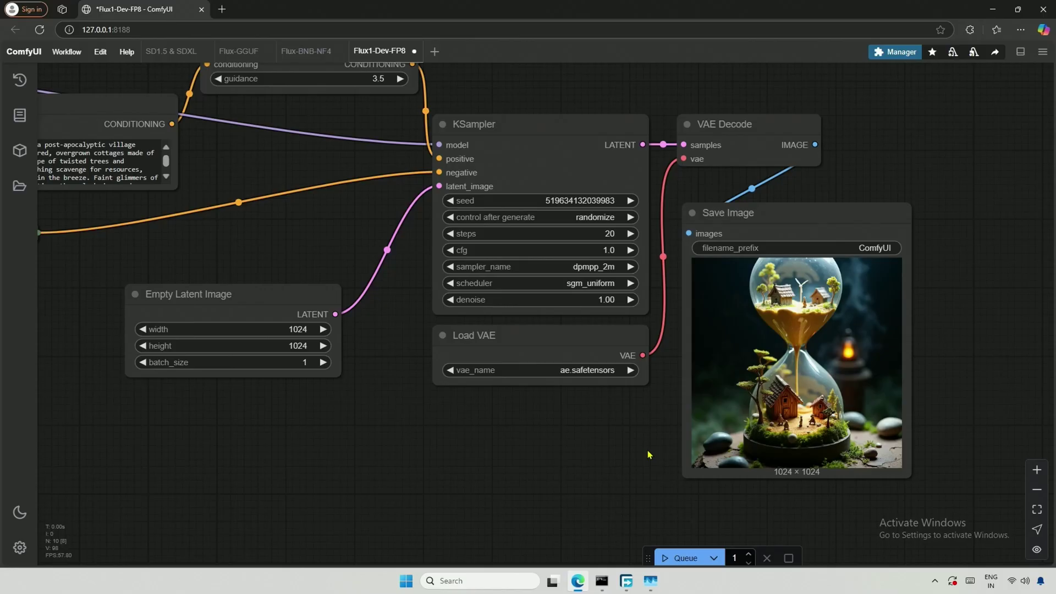
scroll(648, 450, down, 3)
scroll(564, 470, left, 5)
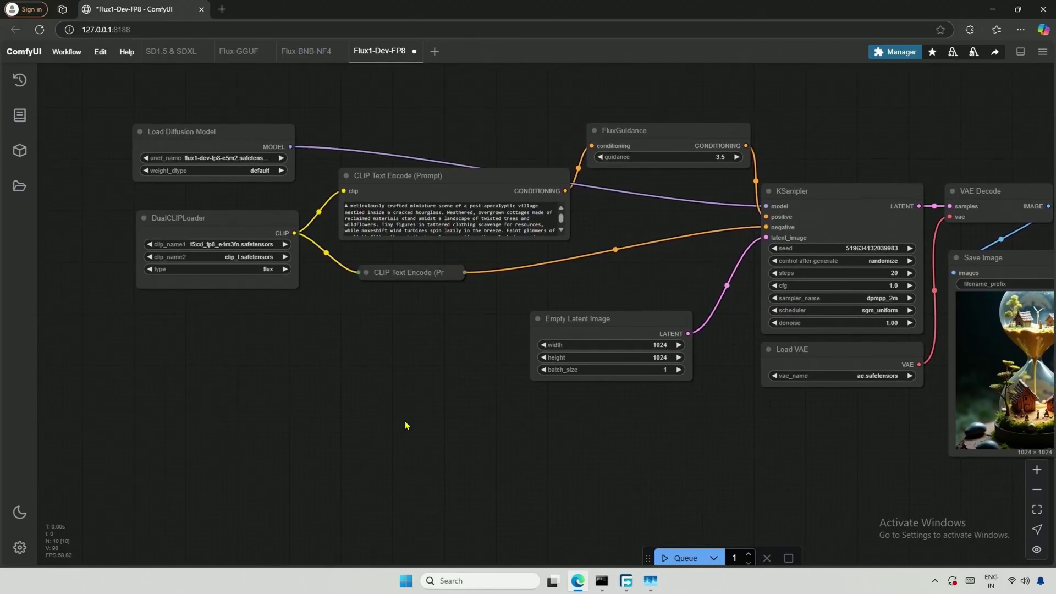
Step: Add a Load LoRA node and paste a duplicate below it
double_click(316, 352)
text(lora)
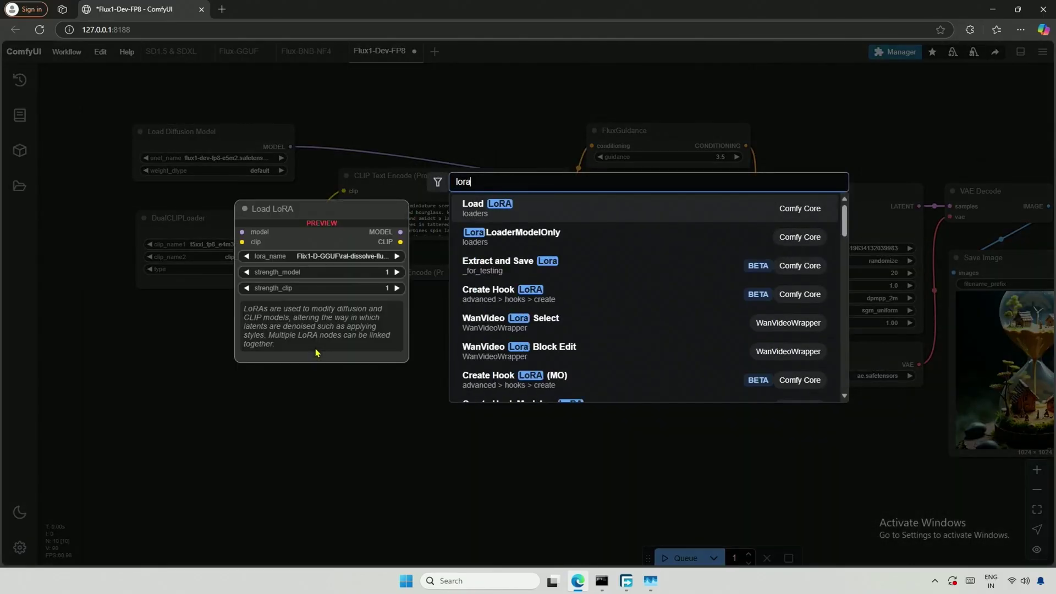
key(Return)
click(342, 330)
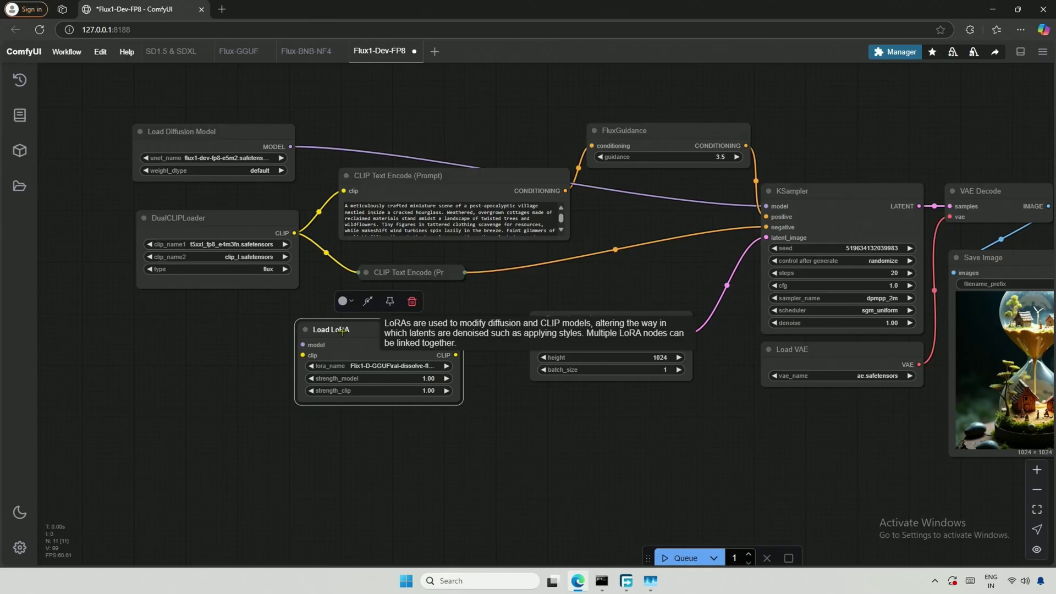
key(ctrl+c)
key(ctrl+v)
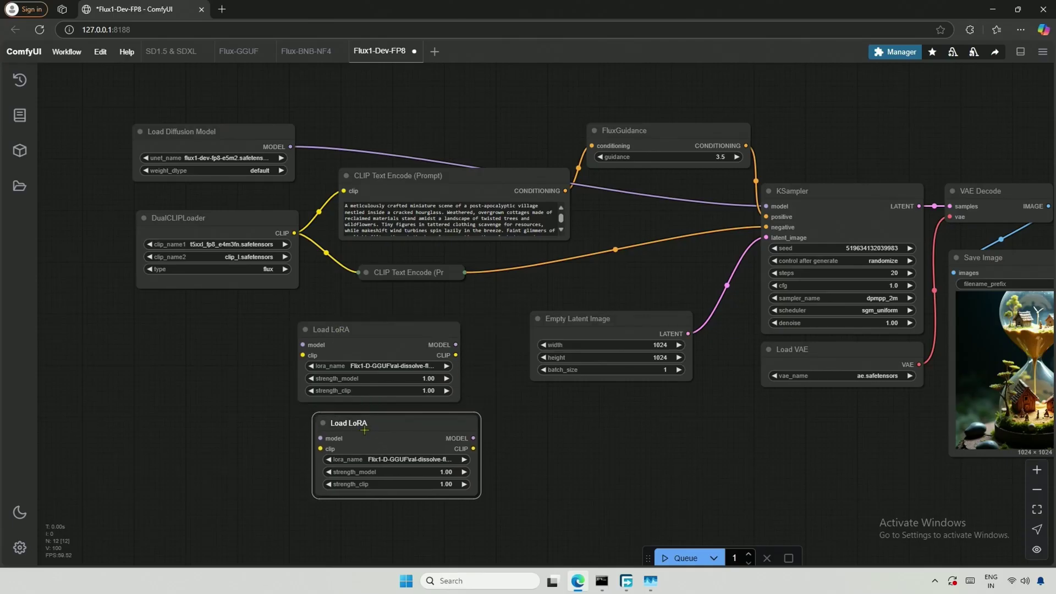
drag(425, 440, 405, 449)
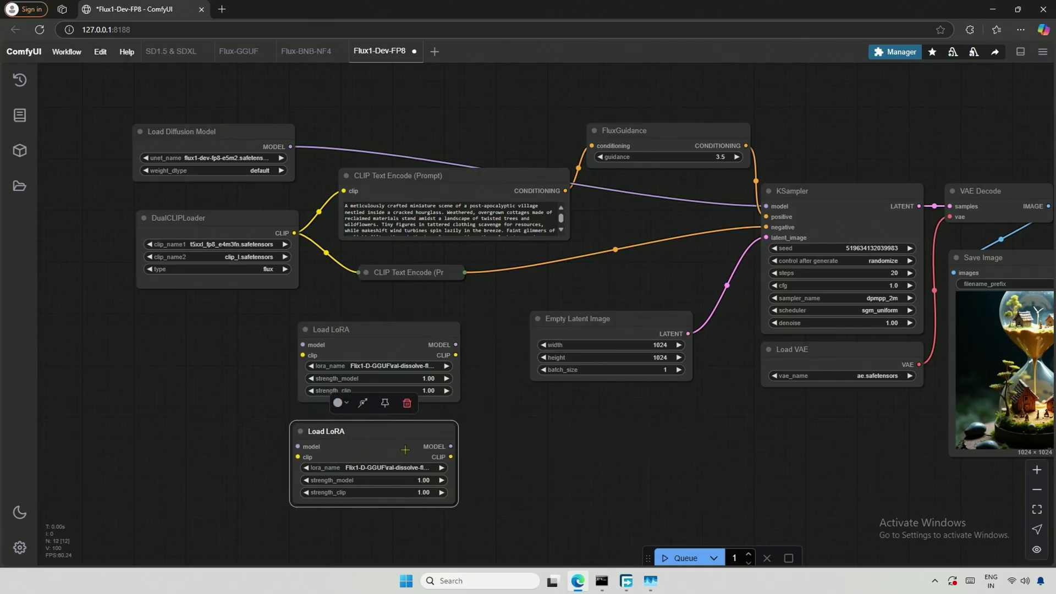
click(517, 456)
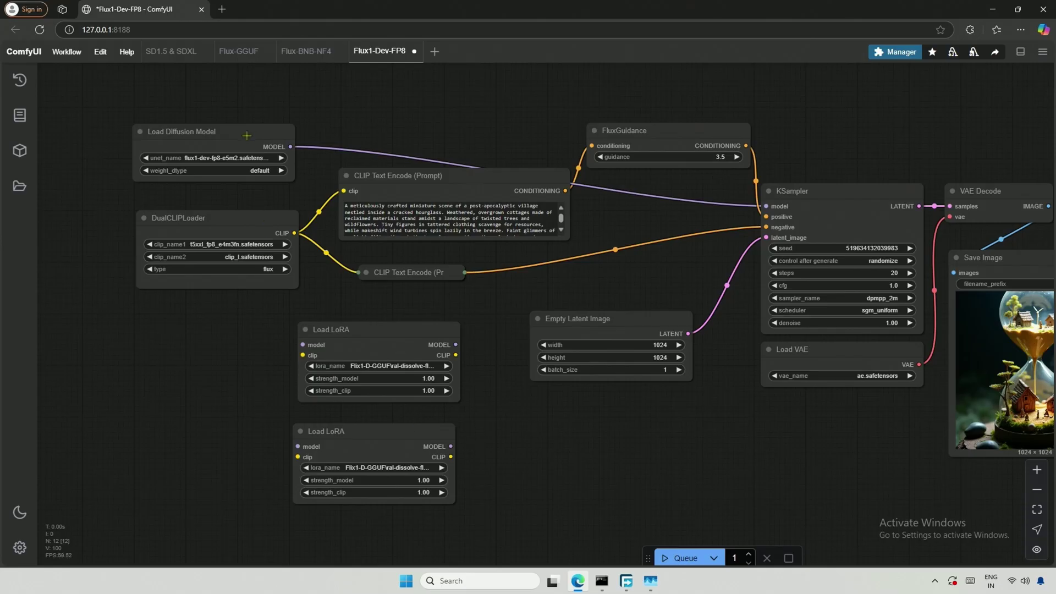
Step: Rearrange the loaders, feed DualCLIPLoader CLIP into Load LoRA, and connect its MODEL to KSampler
drag(246, 136, 63, 134)
drag(205, 383, 381, 418)
drag(357, 253, 173, 259)
drag(541, 371, 384, 174)
drag(283, 275, 320, 193)
drag(473, 183, 940, 242)
Step: Replace the DualCLIPLoader encoder links with Load LoRA CLIP connections to the text encoders
click(400, 250)
click(406, 264)
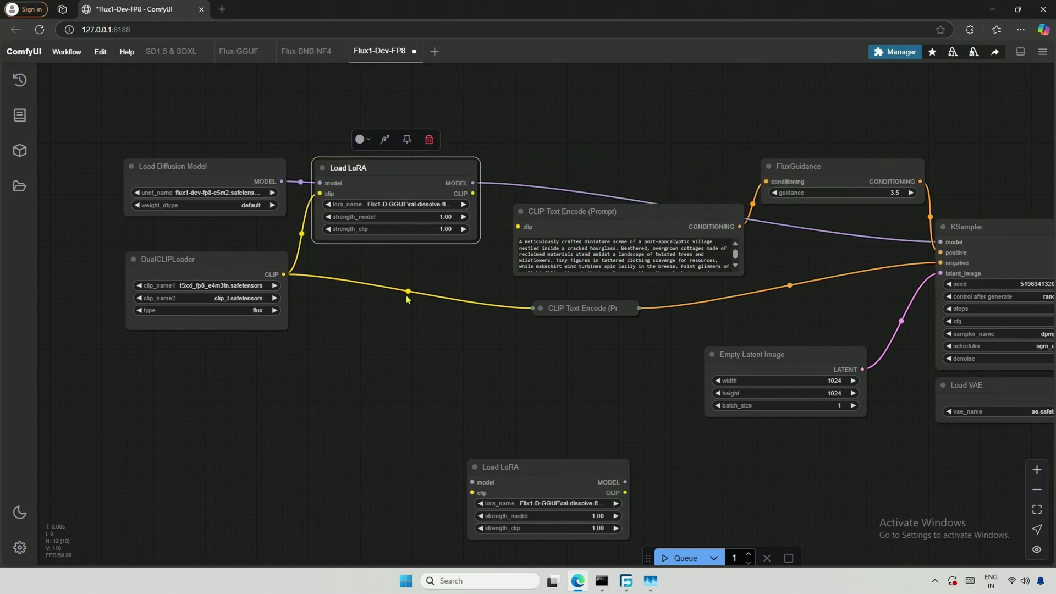
click(407, 291)
click(414, 309)
drag(473, 194, 532, 308)
drag(524, 466, 386, 279)
Step: Chain the top LoRA into the bottom LoRA, which then feeds KSampler and the text encoders
drag(385, 167, 367, 137)
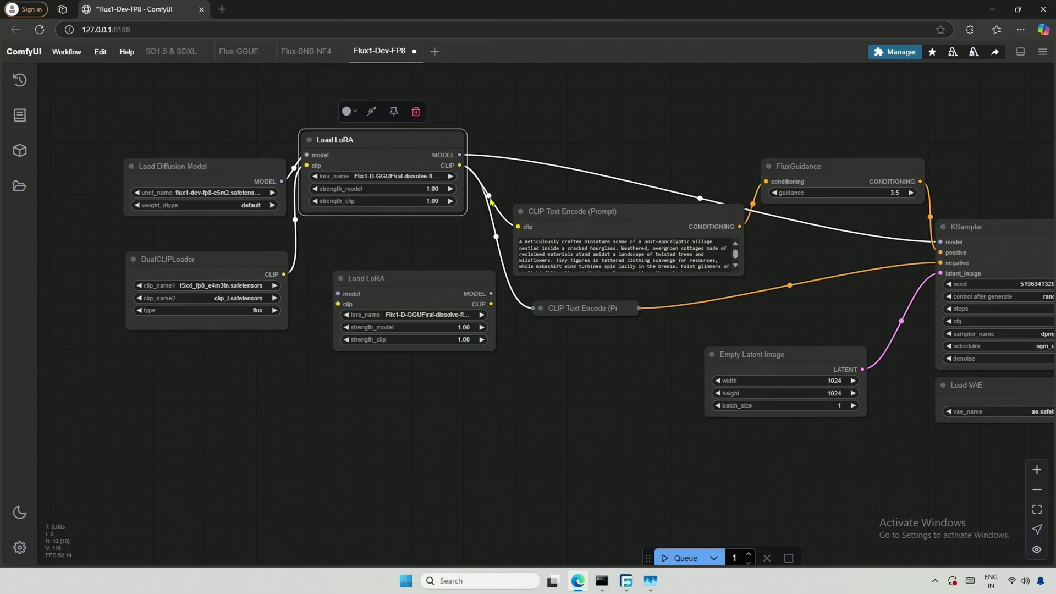
click(497, 238)
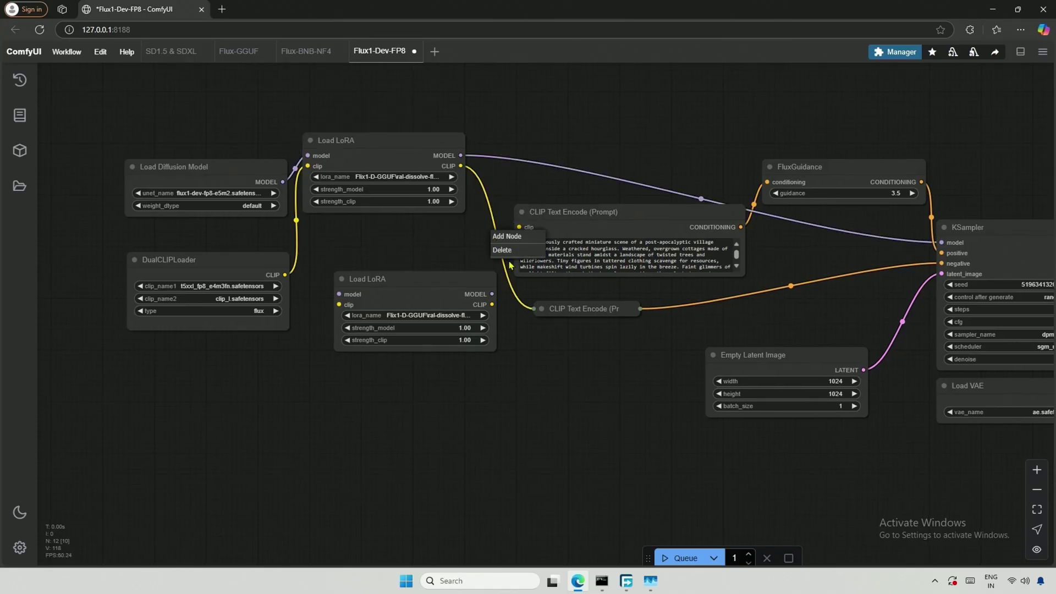
click(502, 250)
click(701, 199)
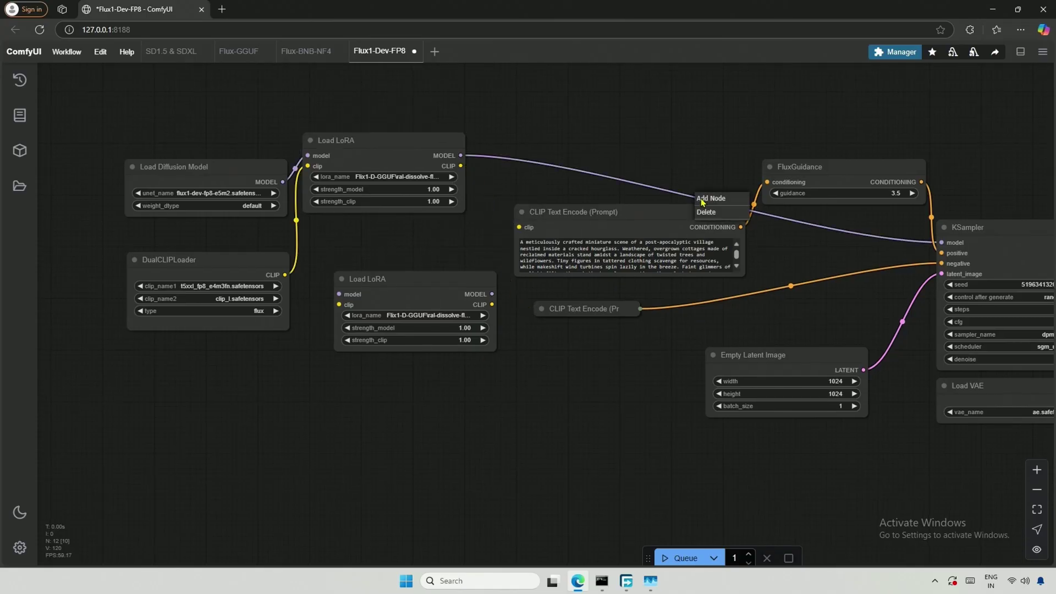
click(708, 212)
drag(461, 156, 339, 295)
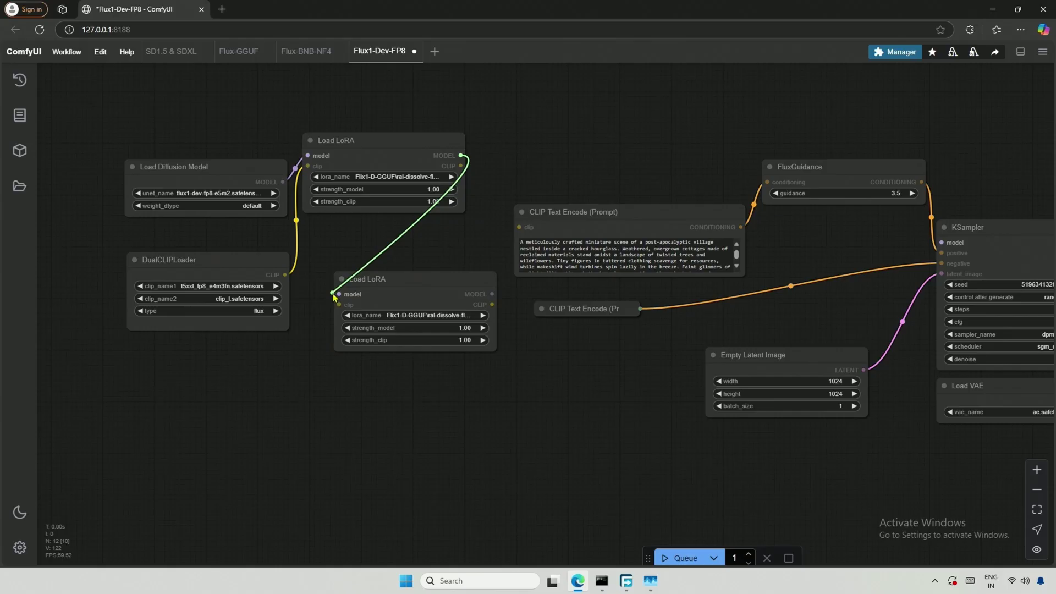
drag(461, 165, 339, 304)
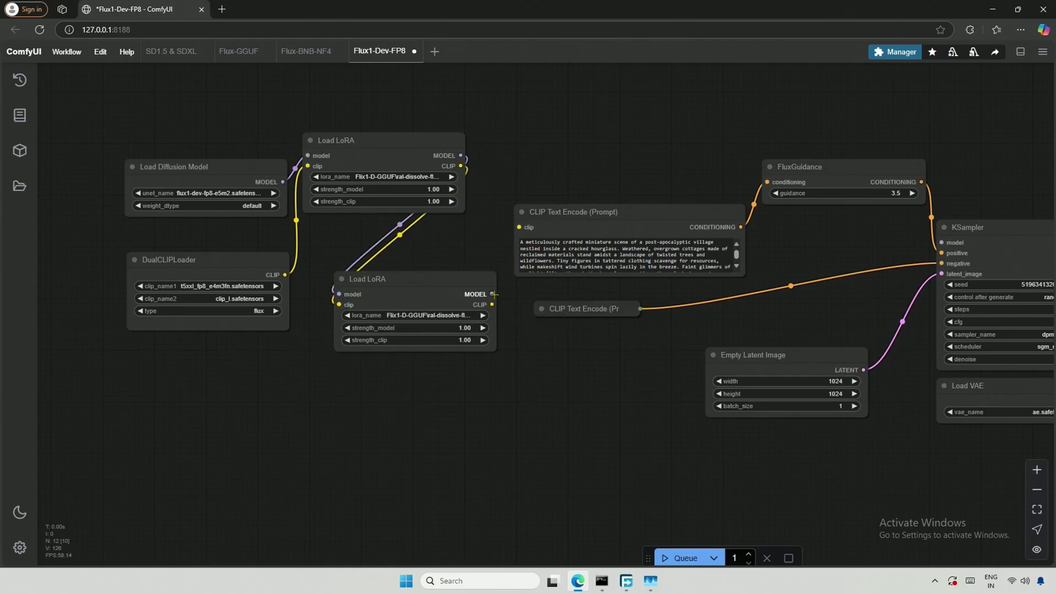
drag(493, 295, 534, 309)
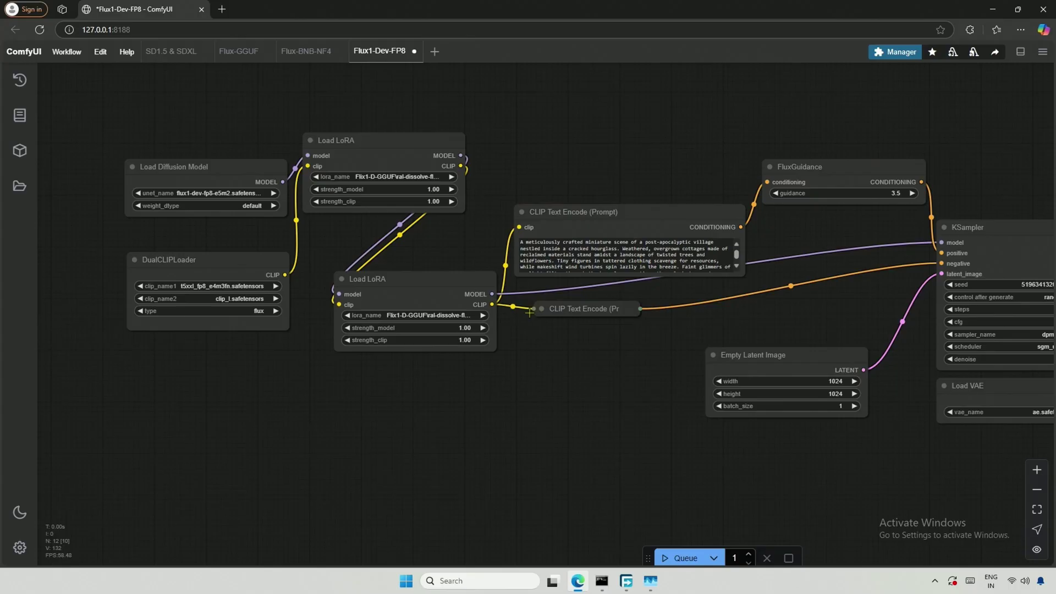
drag(405, 272, 406, 260)
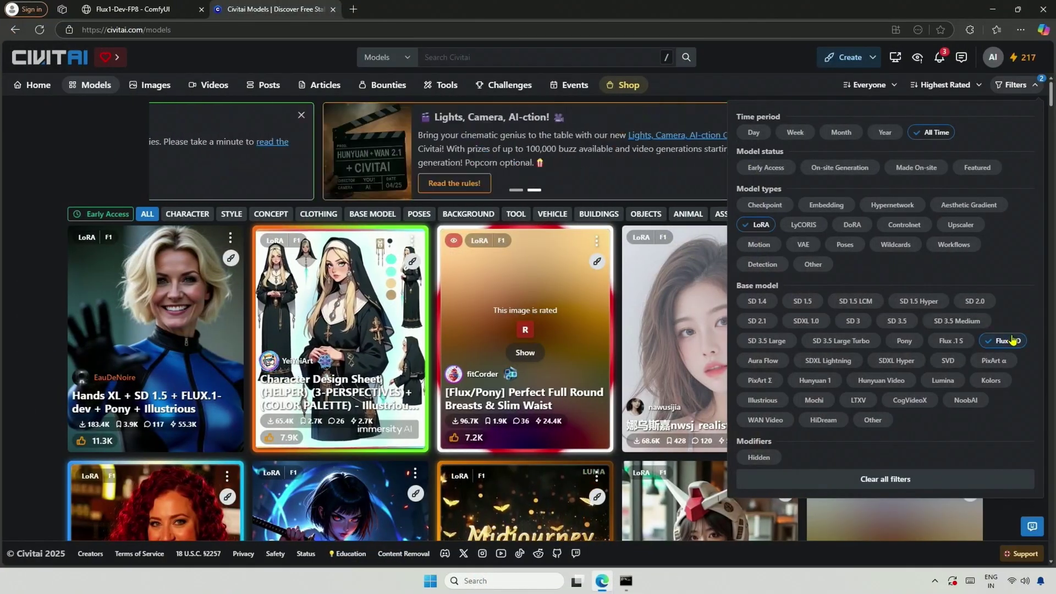
Step: Download the Alice in Wonderland LoRA into models\loras\Flix1-D, then start the Fire Element download
scroll(1008, 383, down, 8)
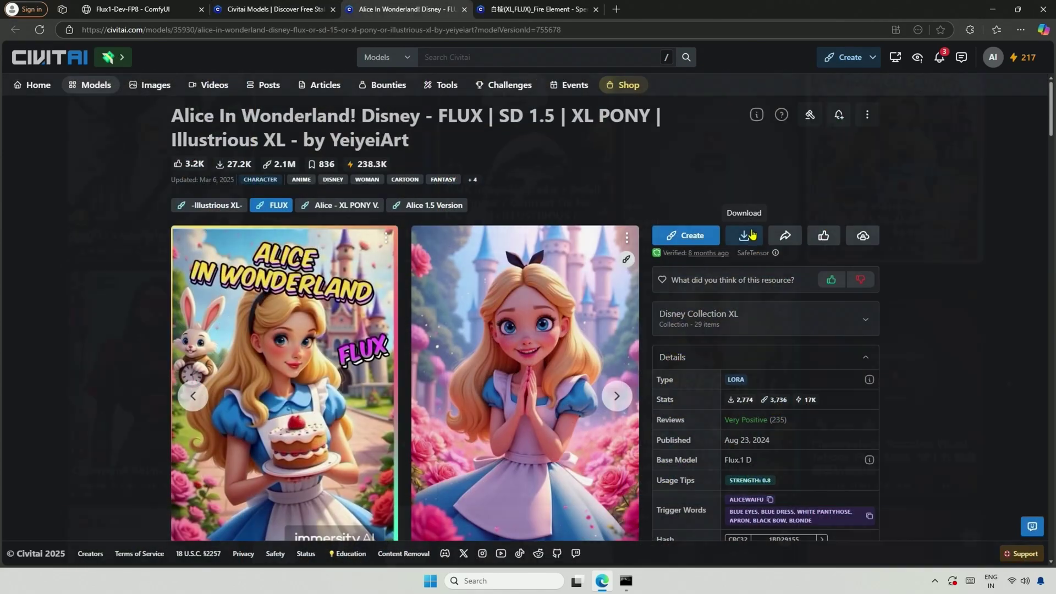
click(743, 235)
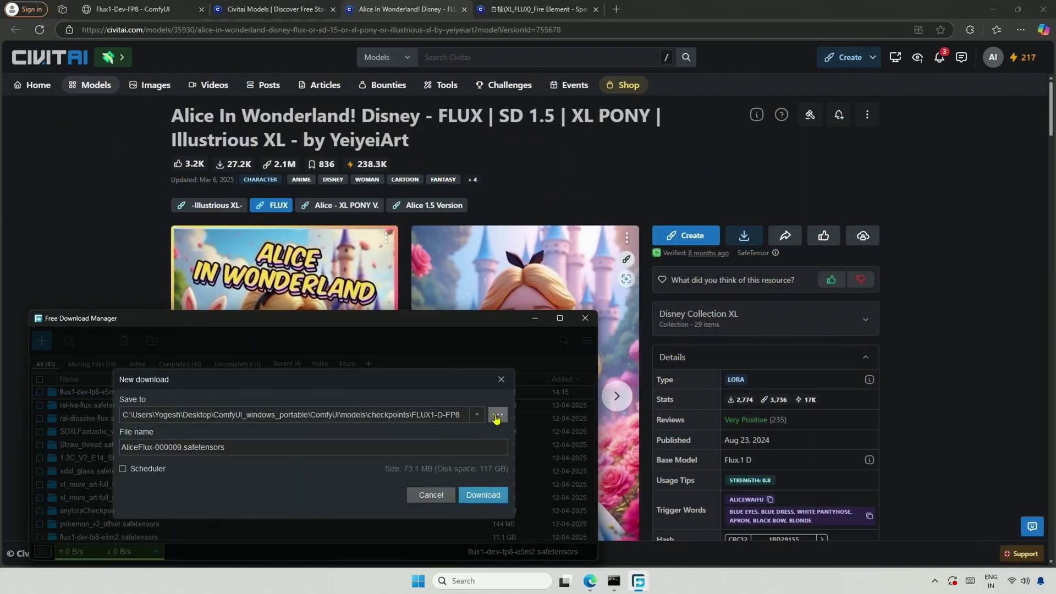
click(499, 414)
double_click(171, 489)
double_click(201, 368)
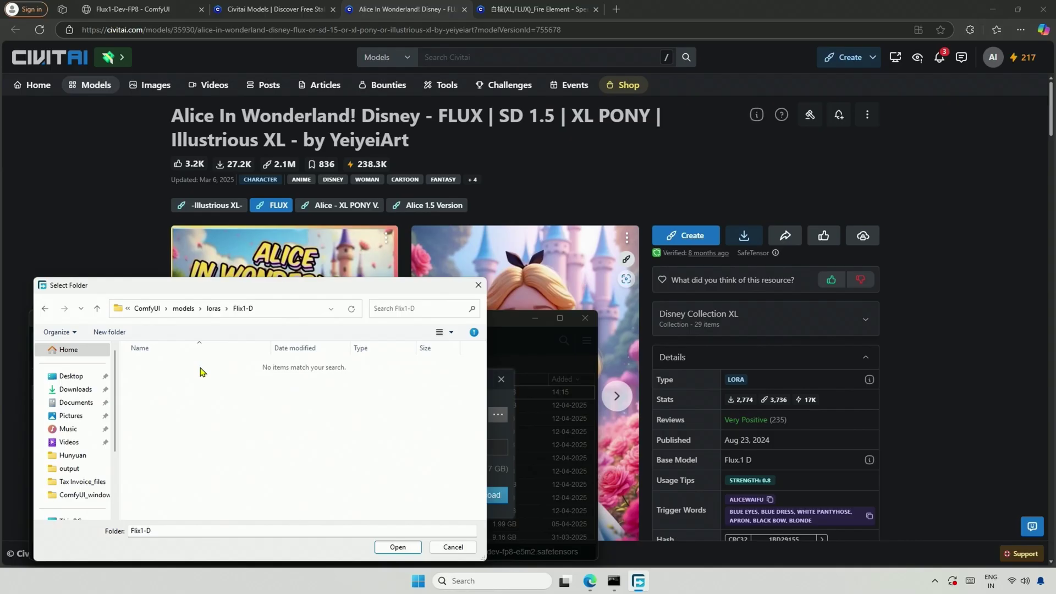
click(397, 547)
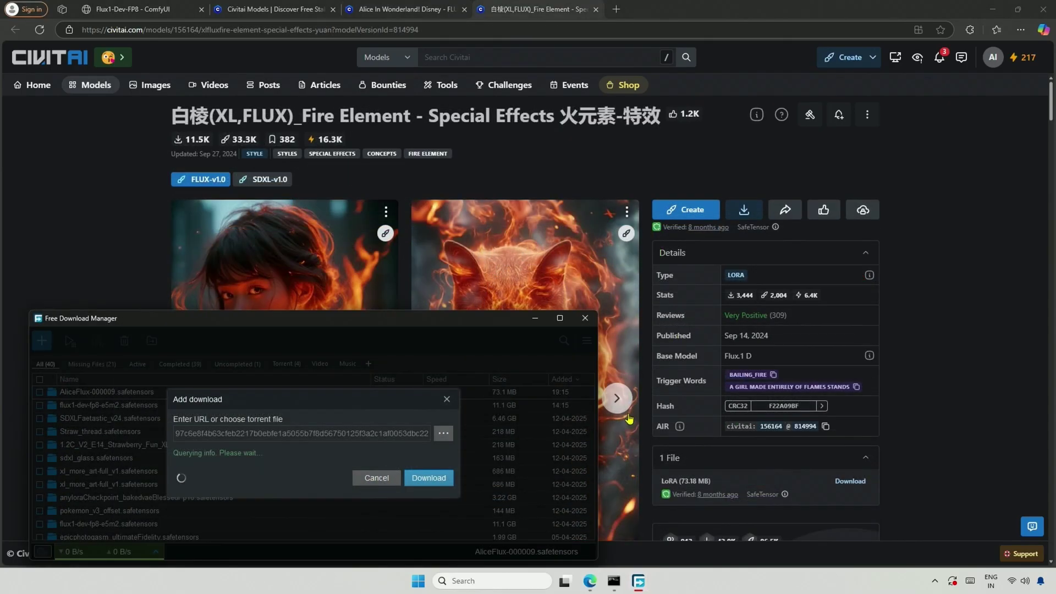
click(499, 414)
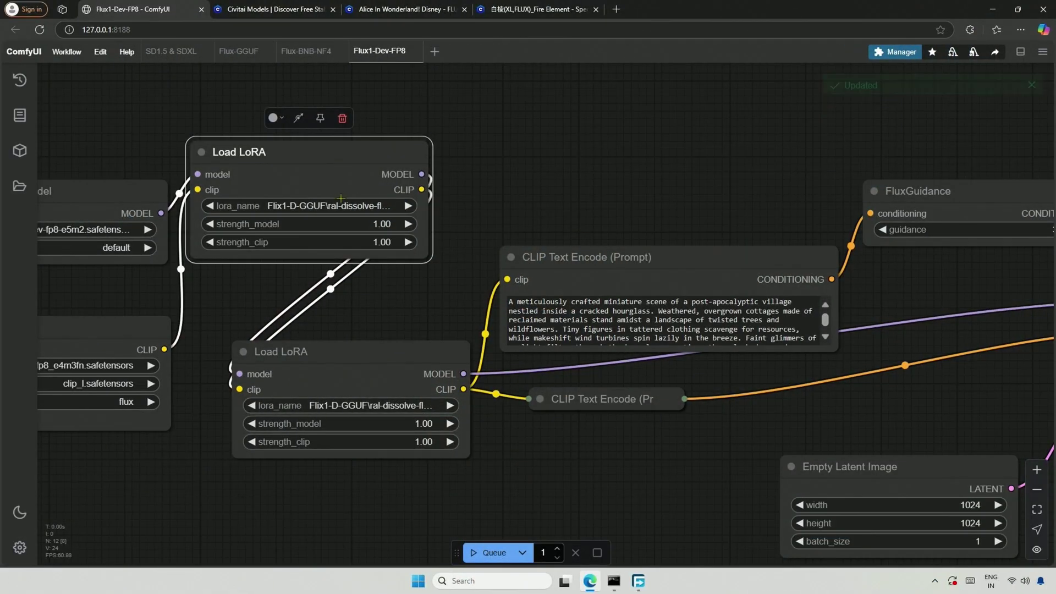
Step: Load AliceFlux-000009 on the top Load LoRA and Fire Spirit on the bottom one
click(339, 207)
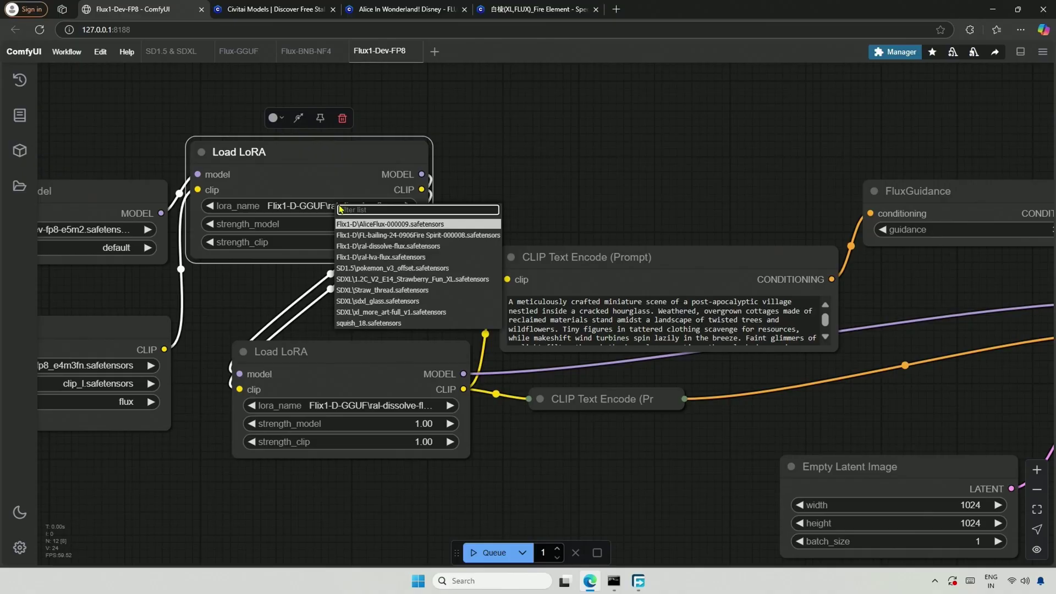
click(365, 224)
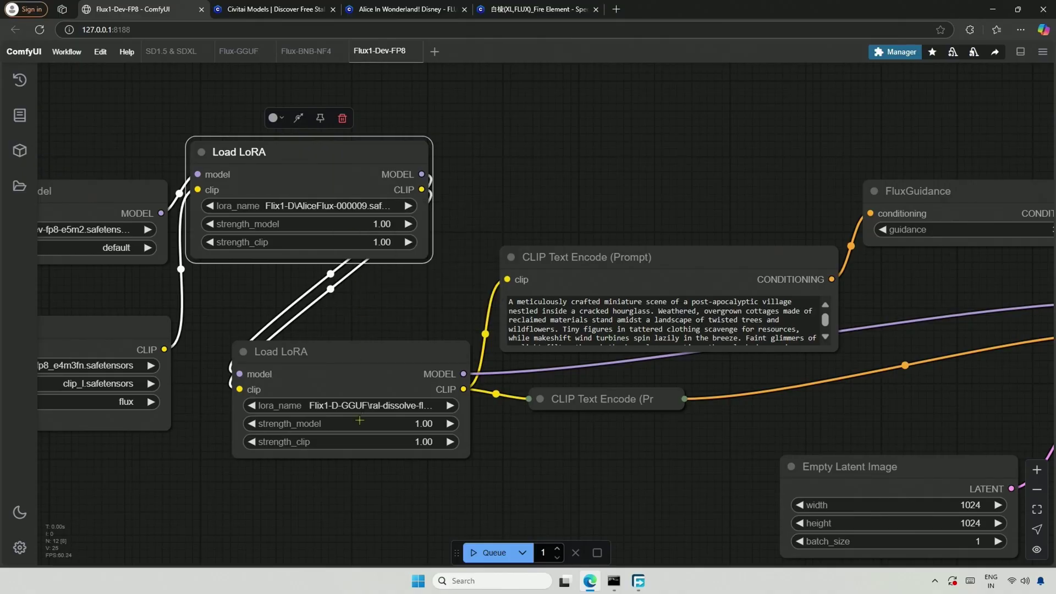
click(373, 407)
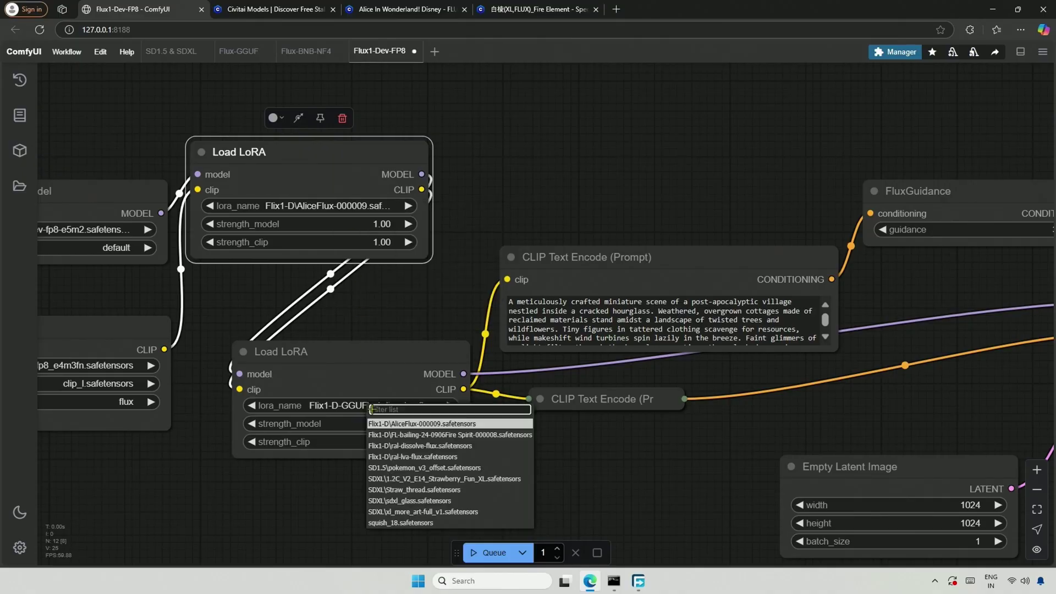
click(452, 436)
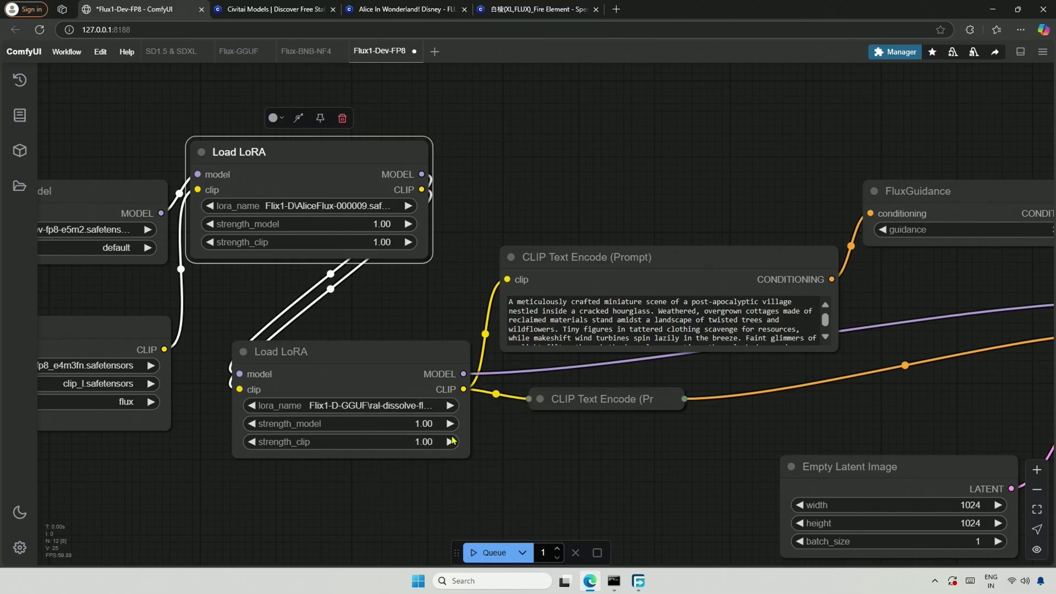
Step: Bypass both Load LoRA nodes
right_click(365, 376)
click(385, 498)
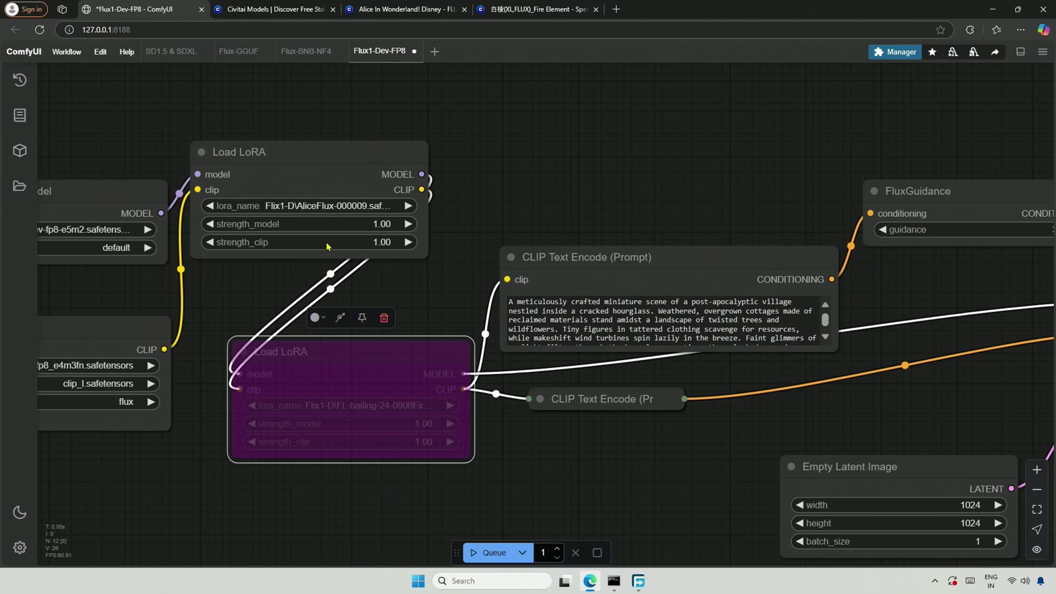
right_click(323, 165)
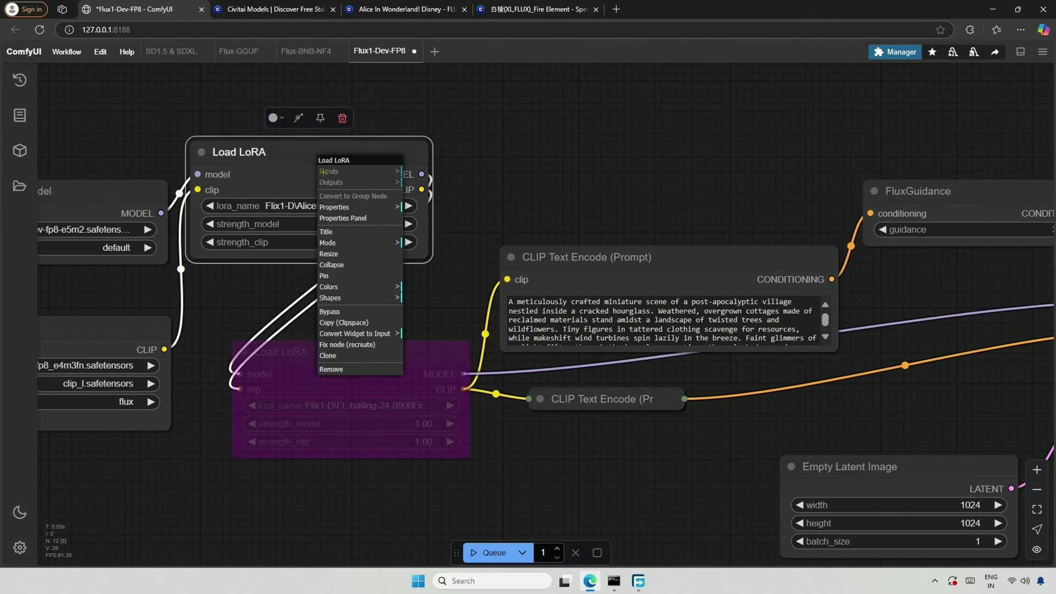
click(324, 312)
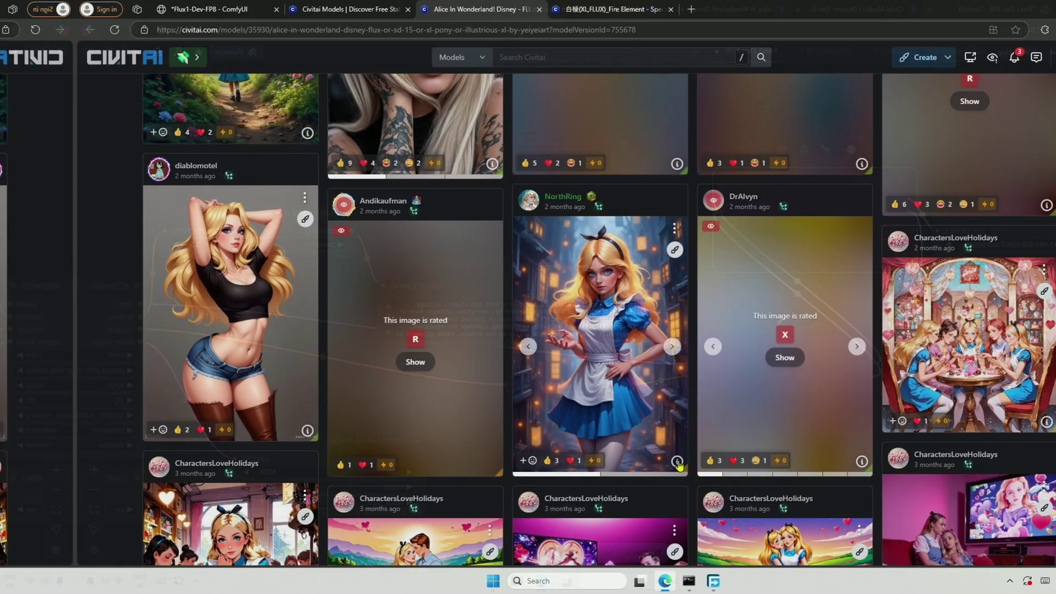
Step: Open an Alice gallery image's info and expand its full prompt with Show more
click(602, 461)
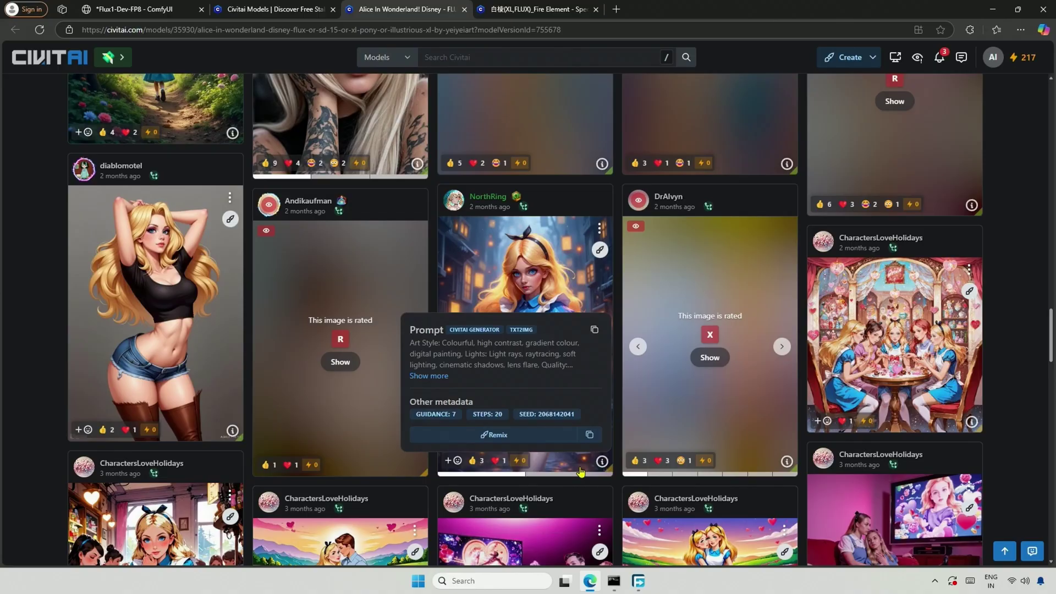
click(434, 376)
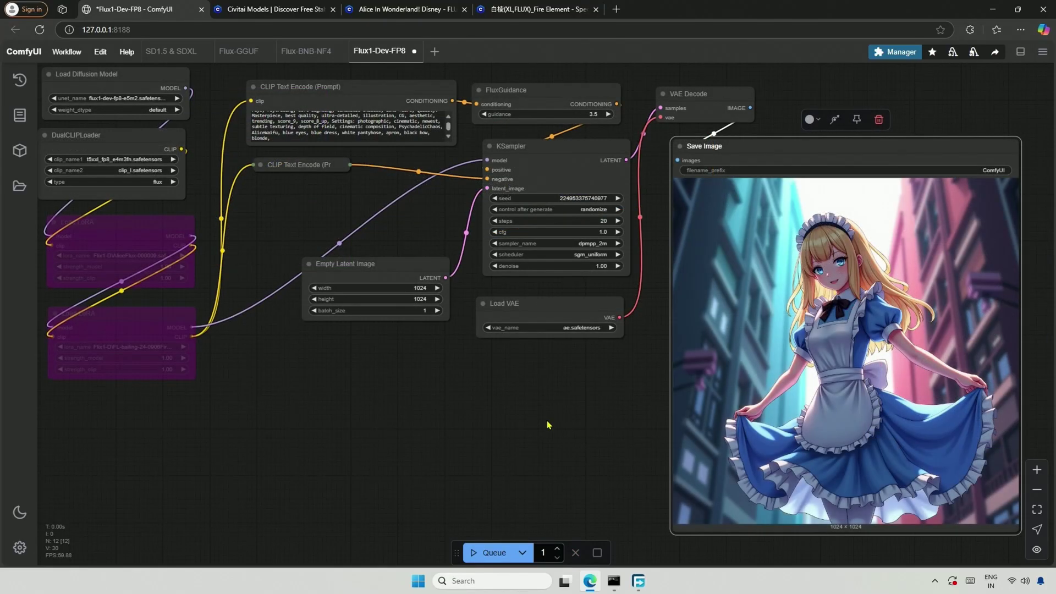
Step: Set KSampler's control_after_generate to fixed and queue a new Alice render
click(595, 213)
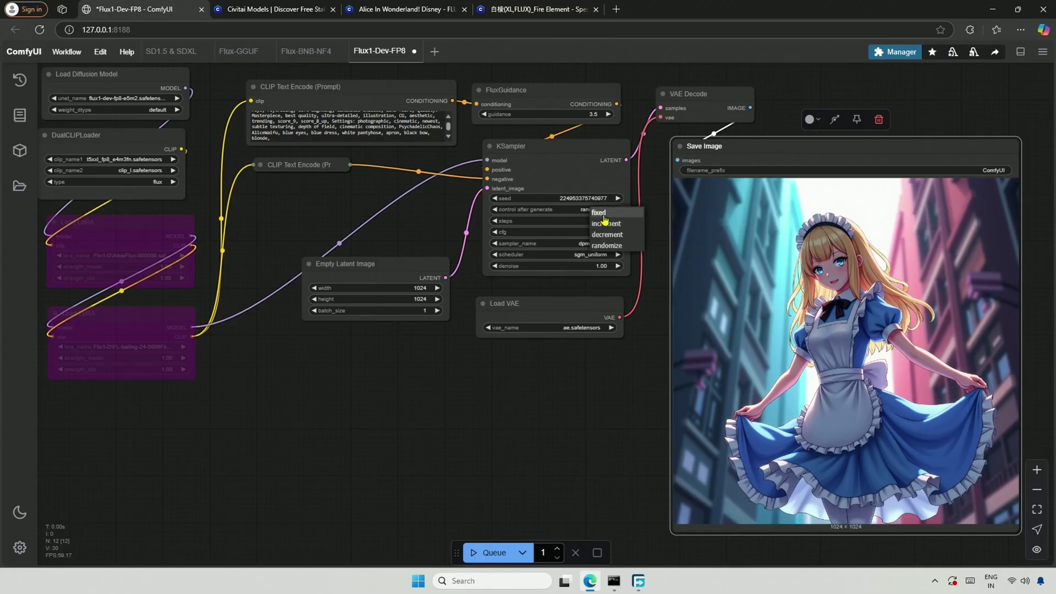
click(604, 219)
click(493, 552)
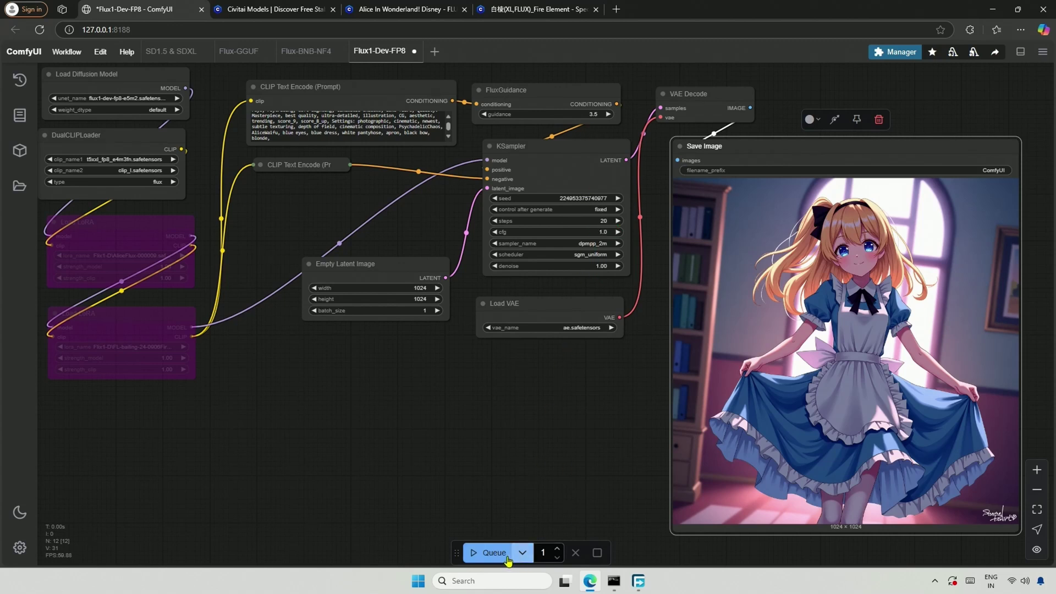
click(523, 521)
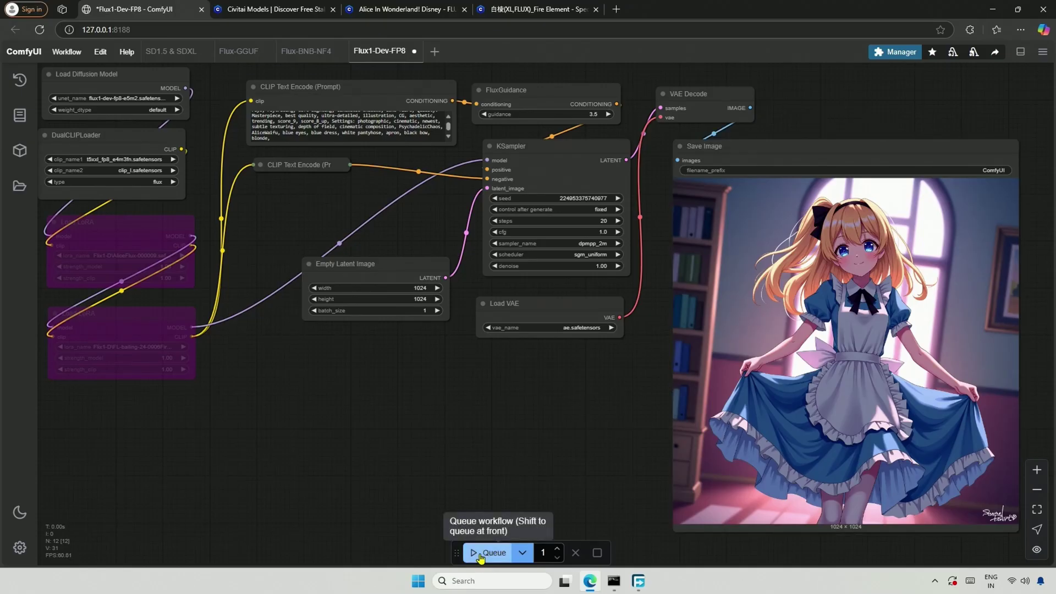
click(480, 556)
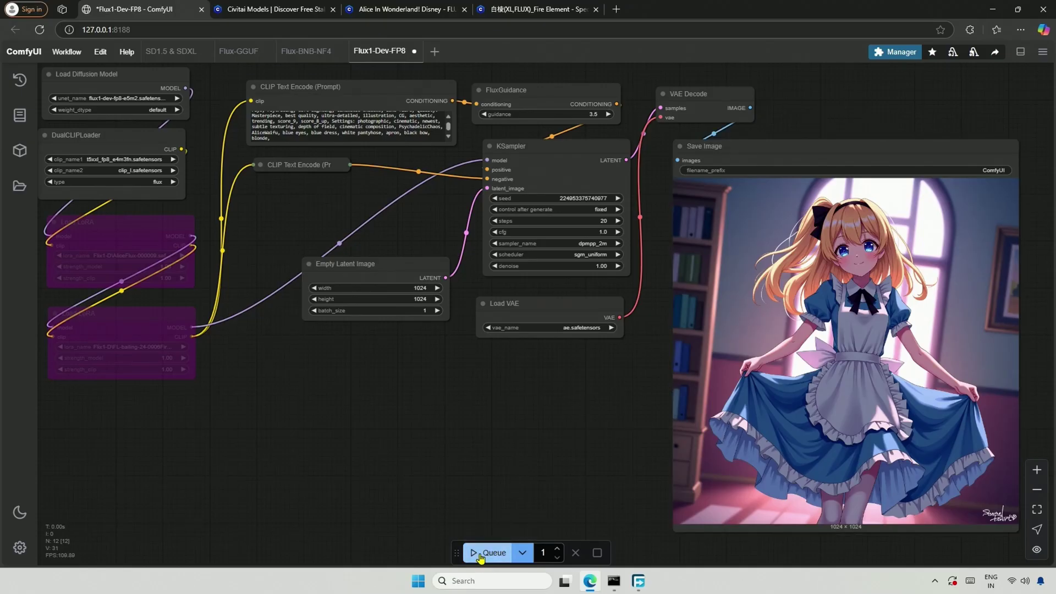
click(614, 581)
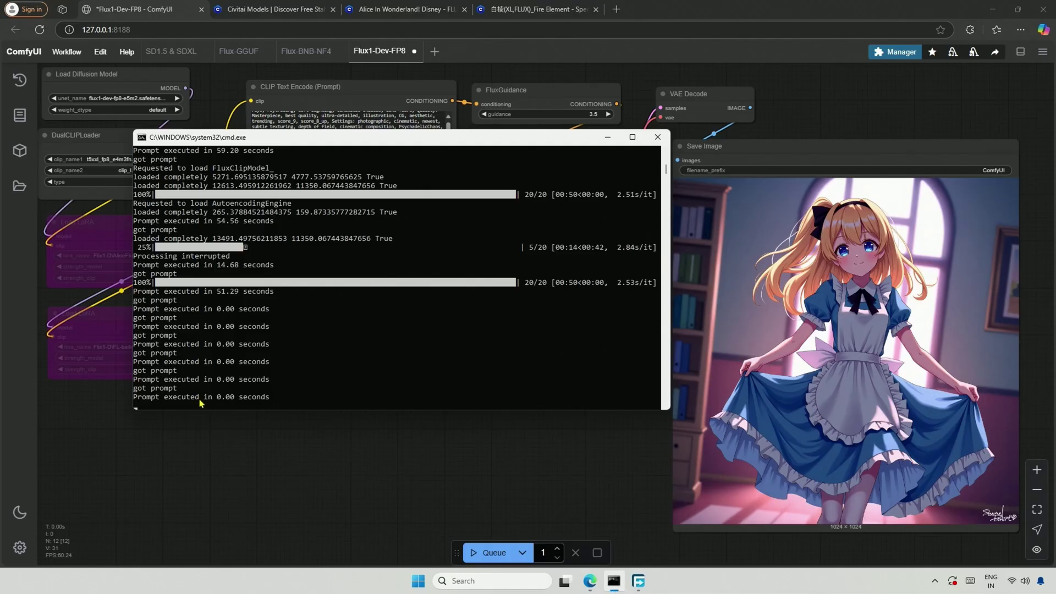
click(484, 554)
click(495, 554)
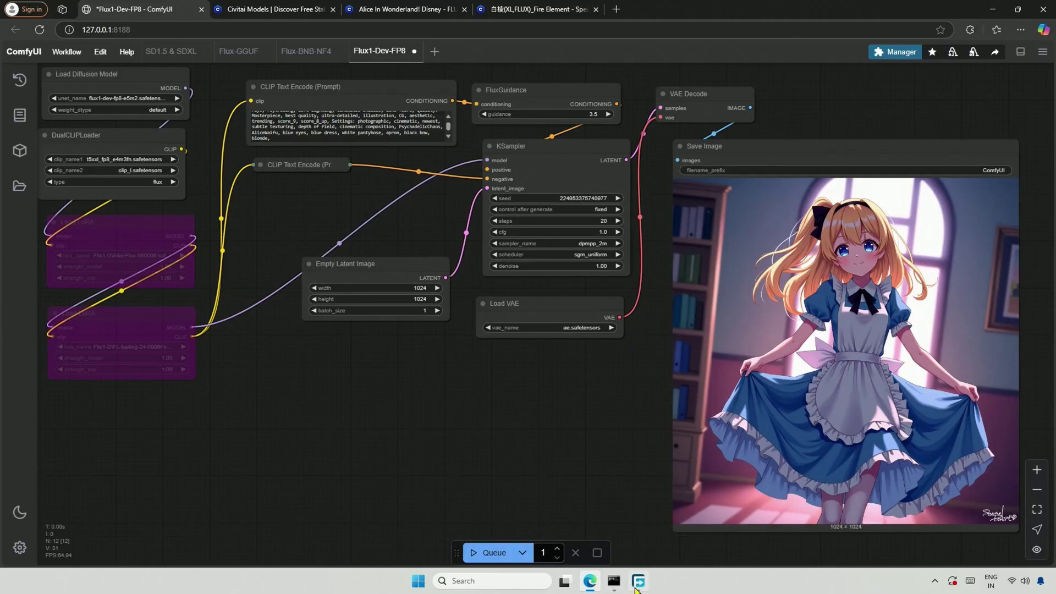
click(614, 581)
scroll(364, 365, up, 4)
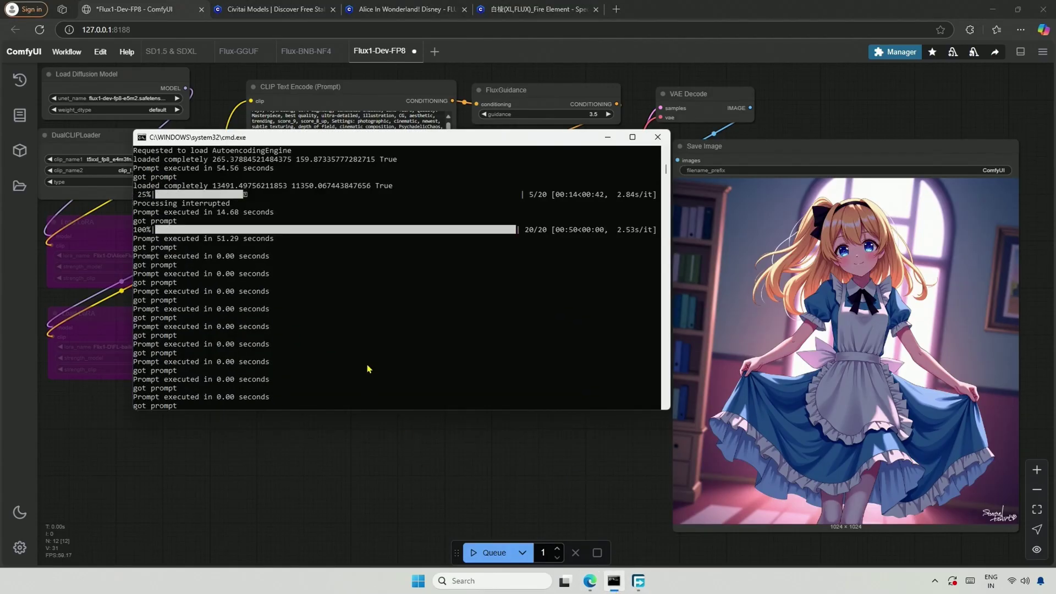
scroll(366, 366, down, 4)
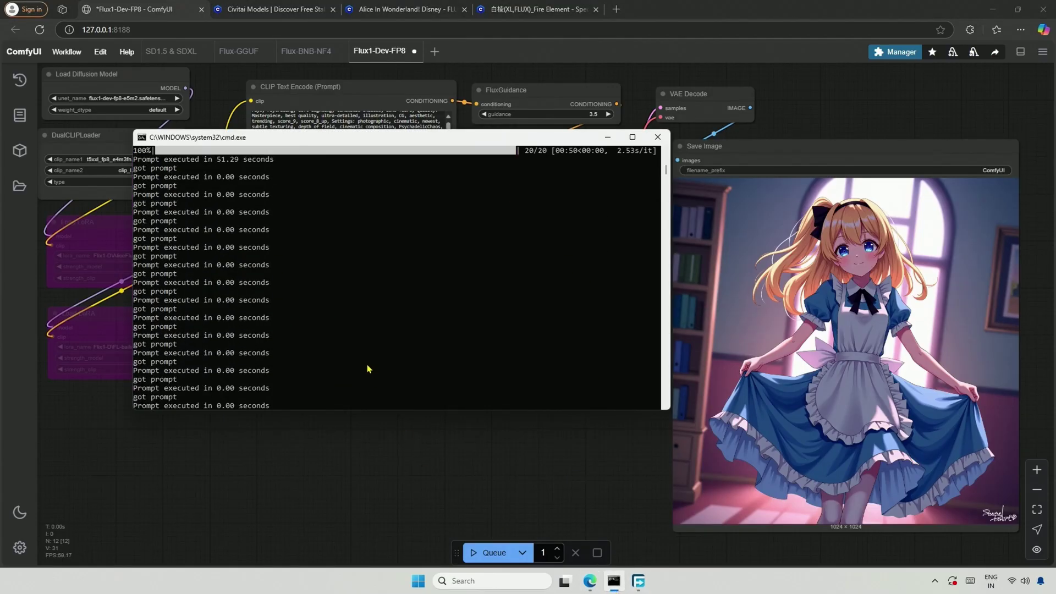
click(458, 426)
Step: Re-enable the Alice Load LoRA node and generate an image with it
right_click(125, 234)
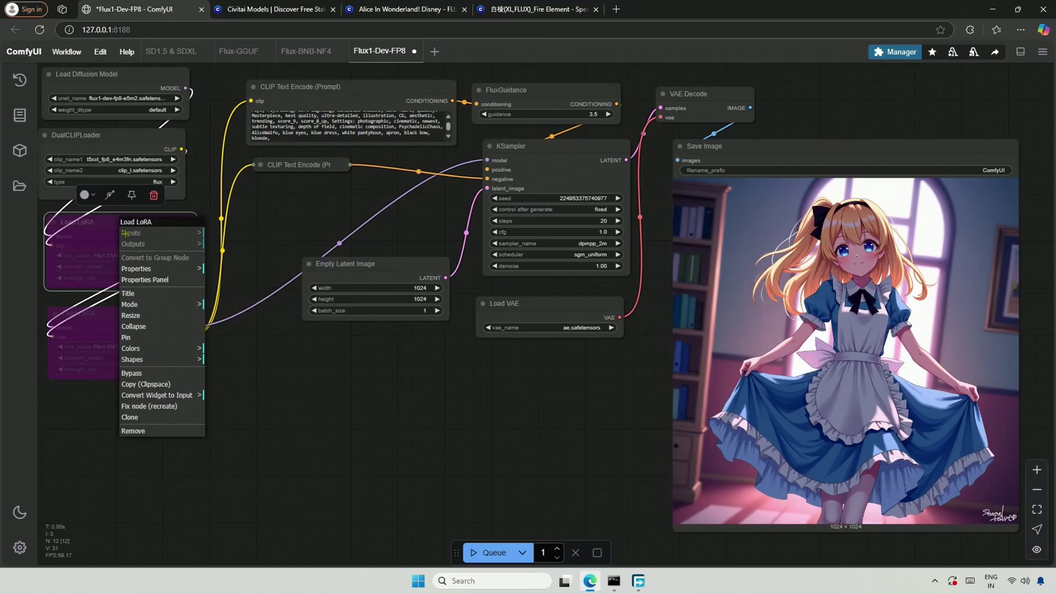
click(128, 367)
click(131, 432)
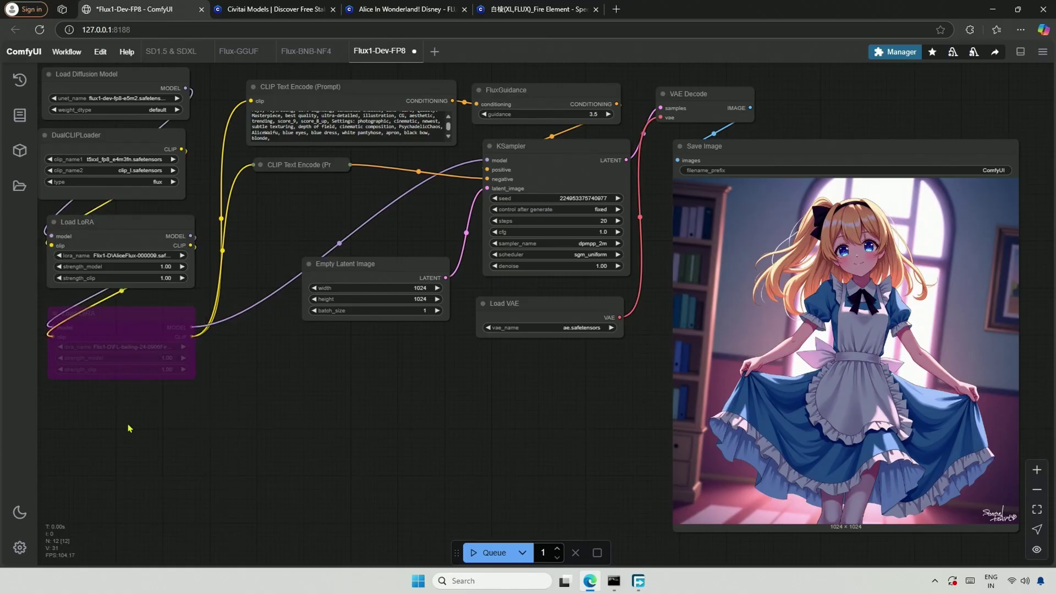
click(492, 552)
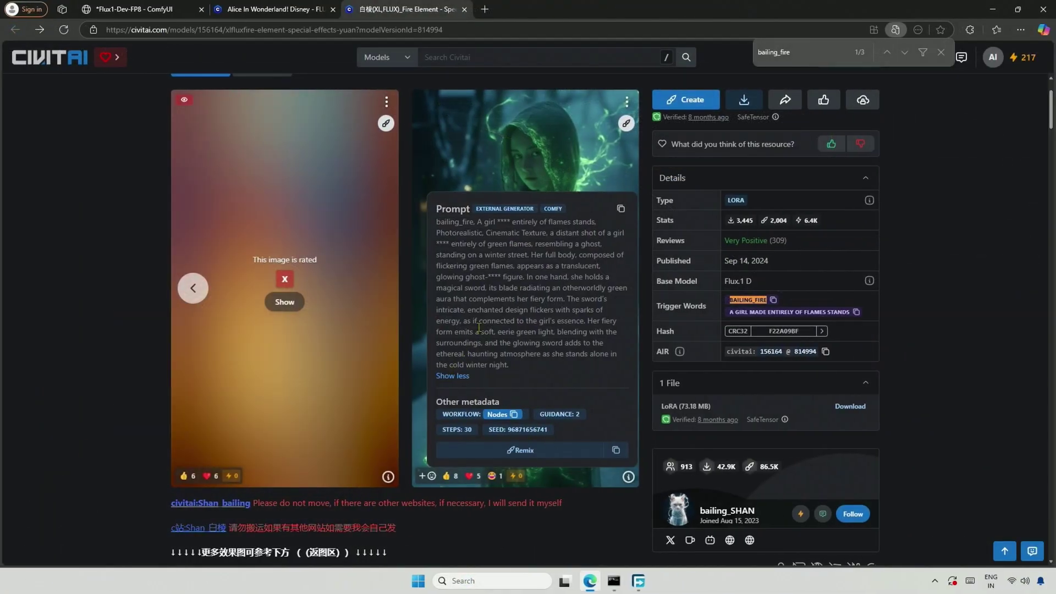
Step: Edit the prompt for the bailing_fire trigger and re-enable the fire Load LoRA node
key(BackSpace)
text(e)
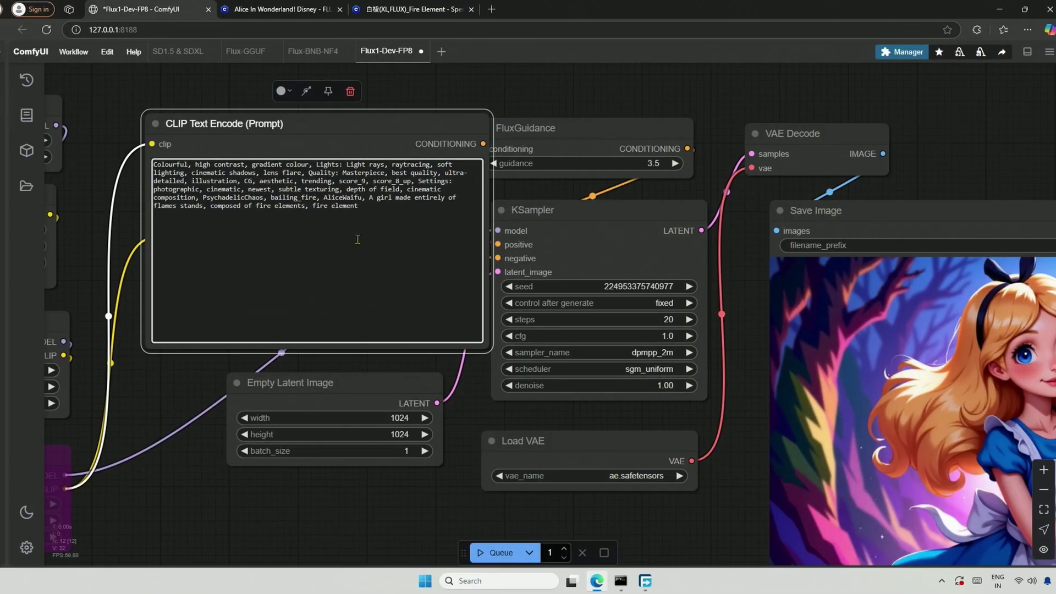
drag(479, 343, 431, 215)
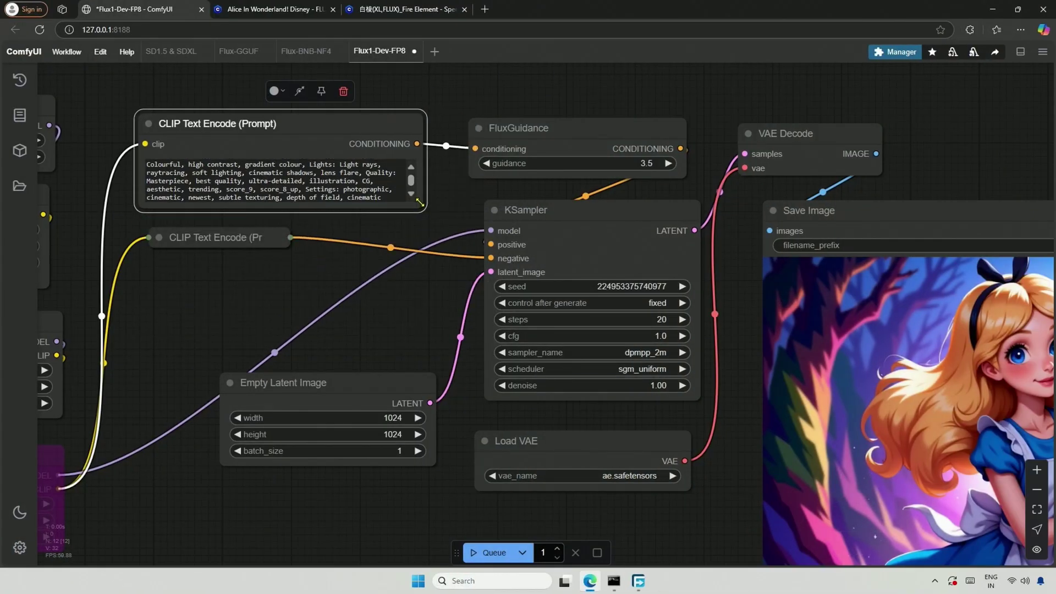
scroll(373, 349, down, 3)
right_click(126, 287)
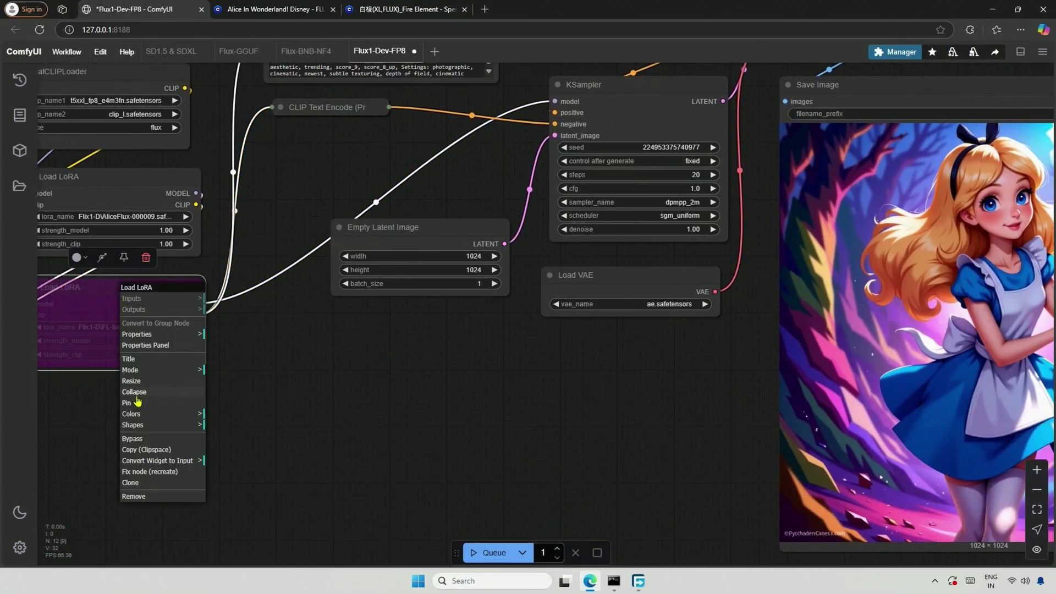
click(133, 440)
scroll(163, 389, down, 3)
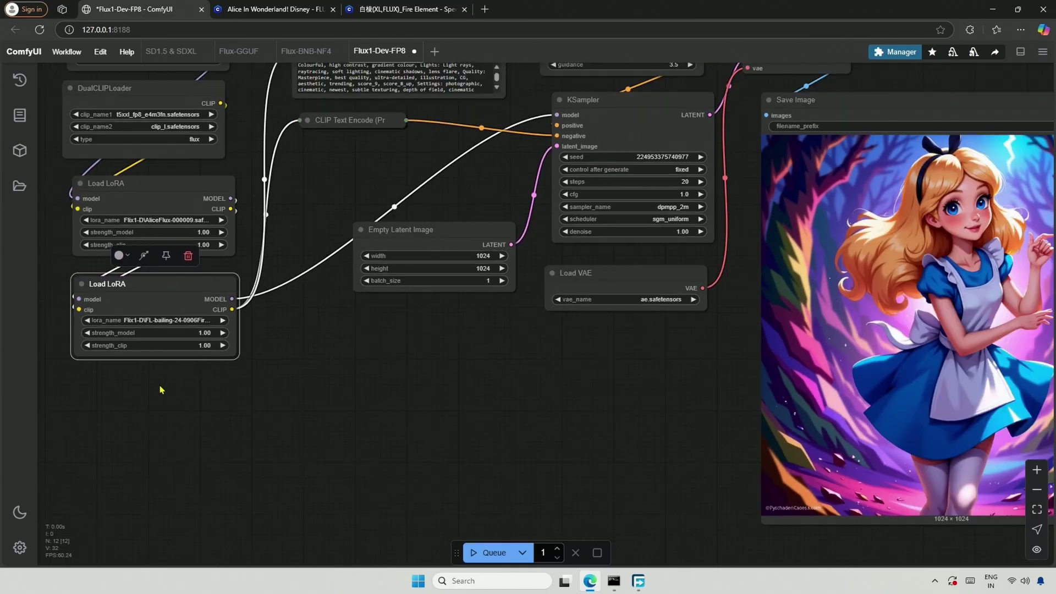
Step: Generate an image with both LoRAs active, then select bailing_fire in the prompt
scroll(333, 440, down, 1)
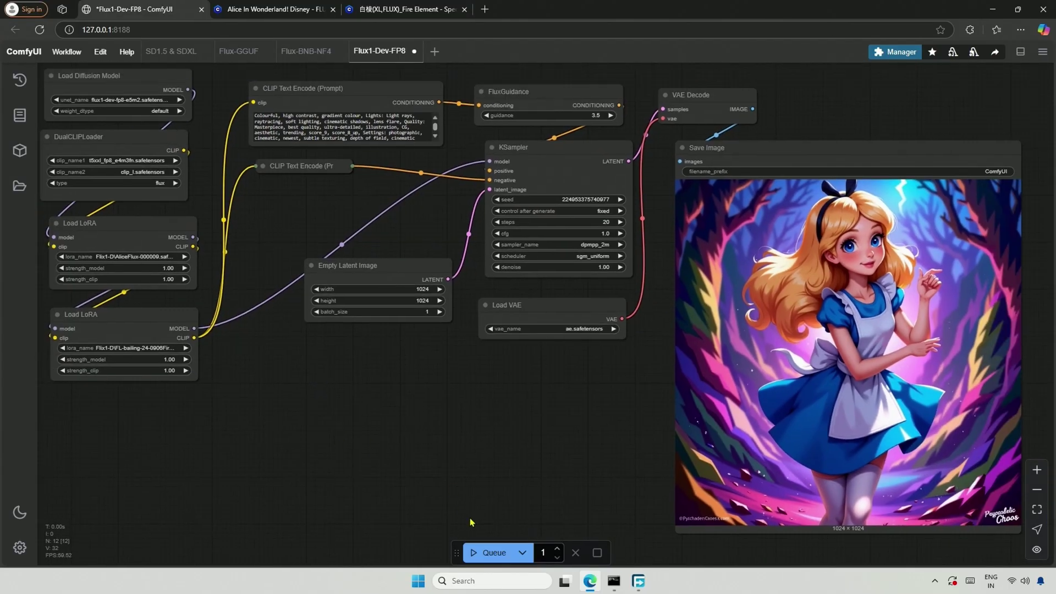
click(482, 553)
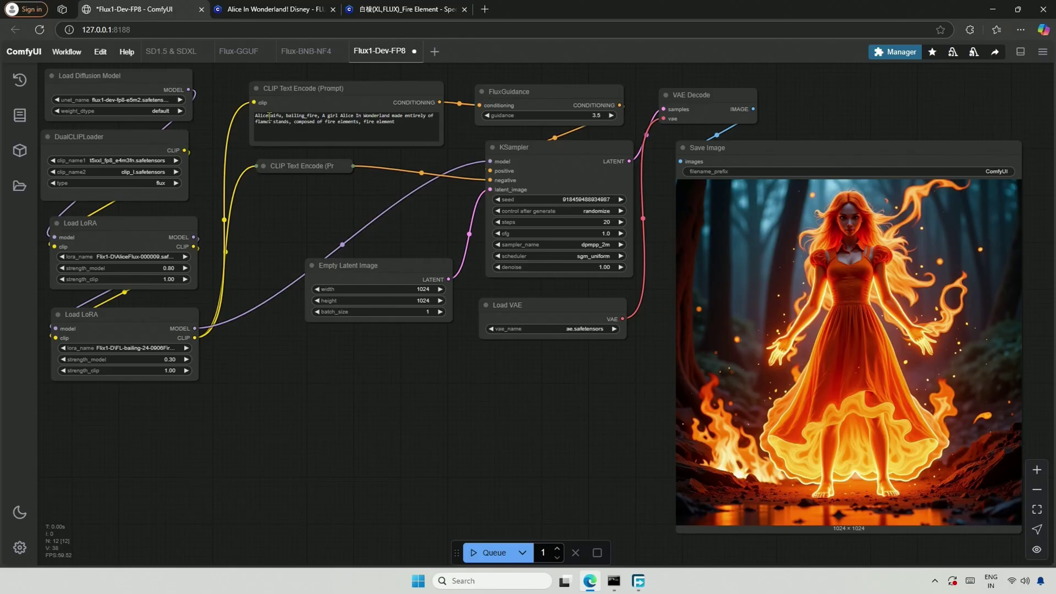
double_click(293, 116)
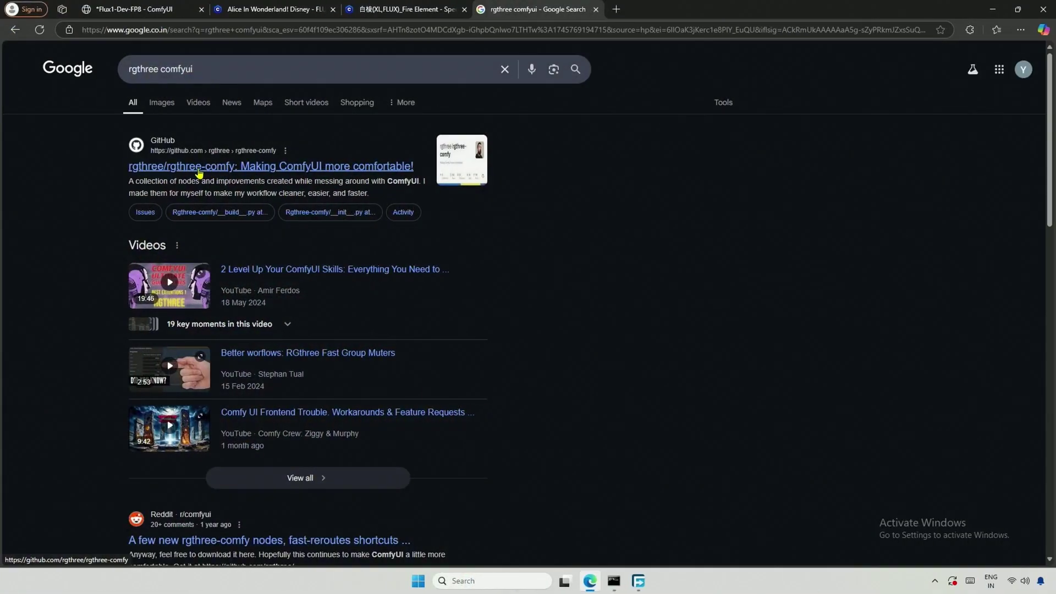
Step: Open the rgthree-comfy GitHub repository in a new tab and scroll to the install instructions
right_click(198, 168)
click(220, 177)
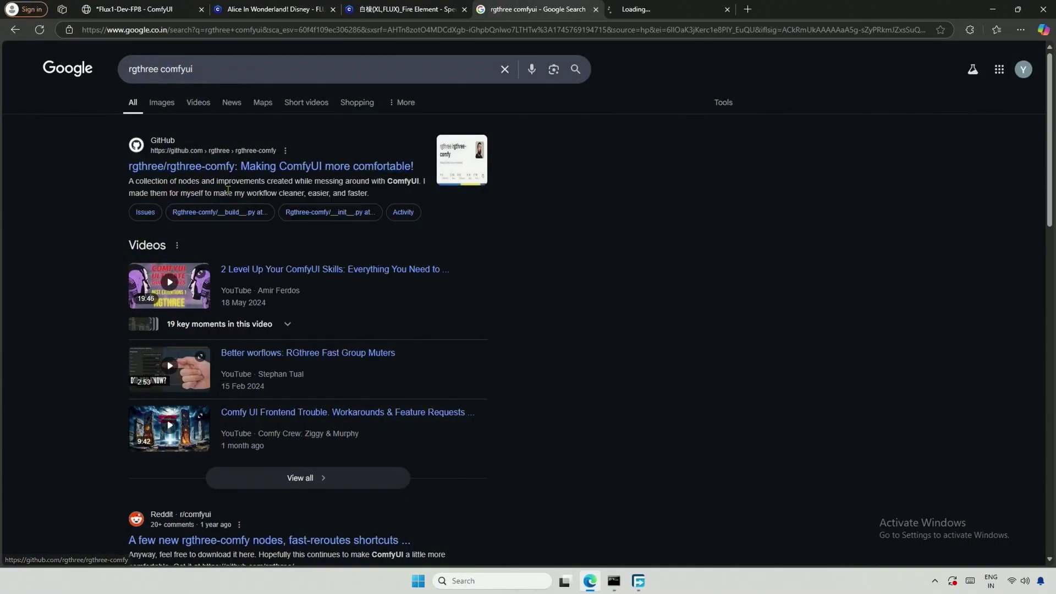
click(667, 9)
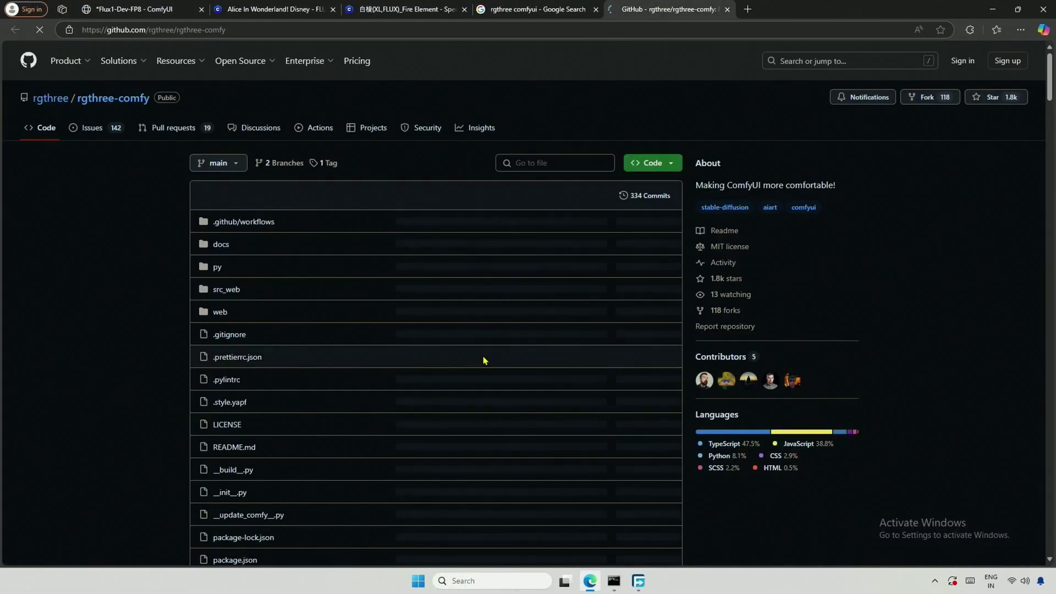
scroll(468, 362, down, 4)
scroll(467, 362, down, 8)
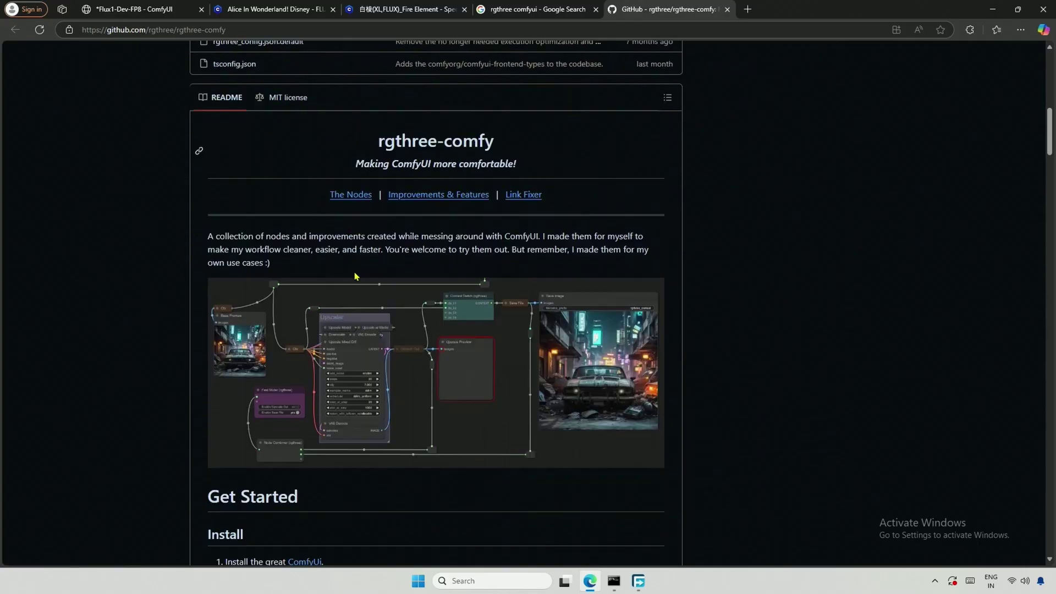
scroll(354, 276, down, 3)
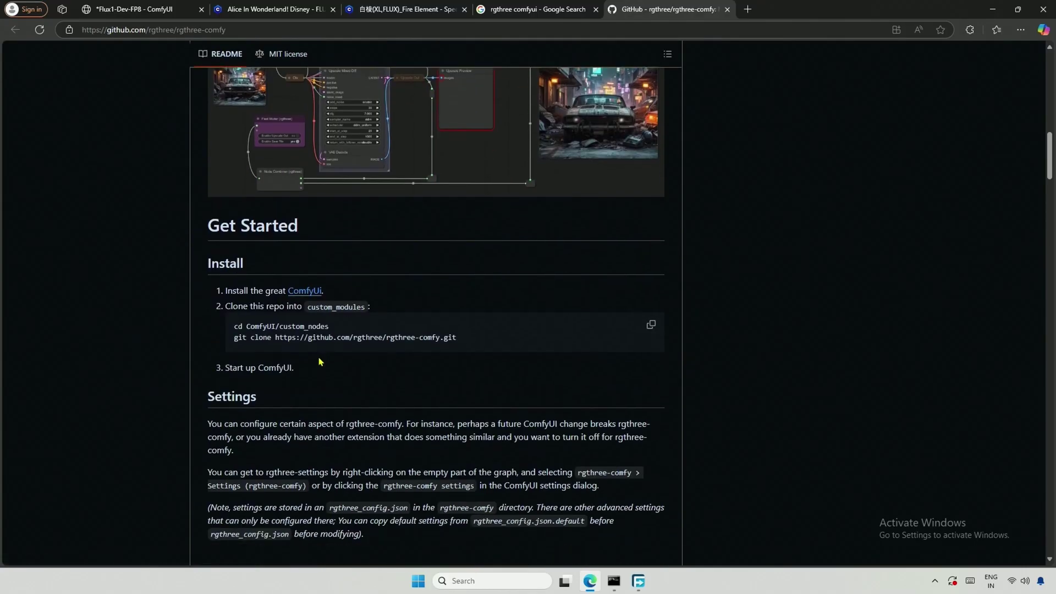
Step: Copy the git clone command and select custom_nodes in the instructions
drag(233, 339, 459, 337)
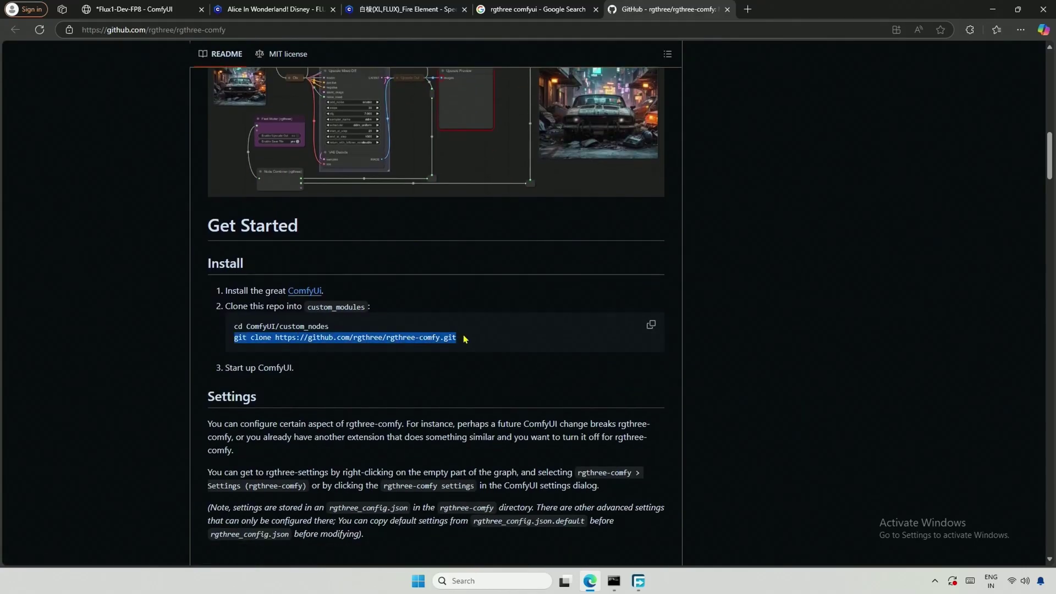
right_click(317, 341)
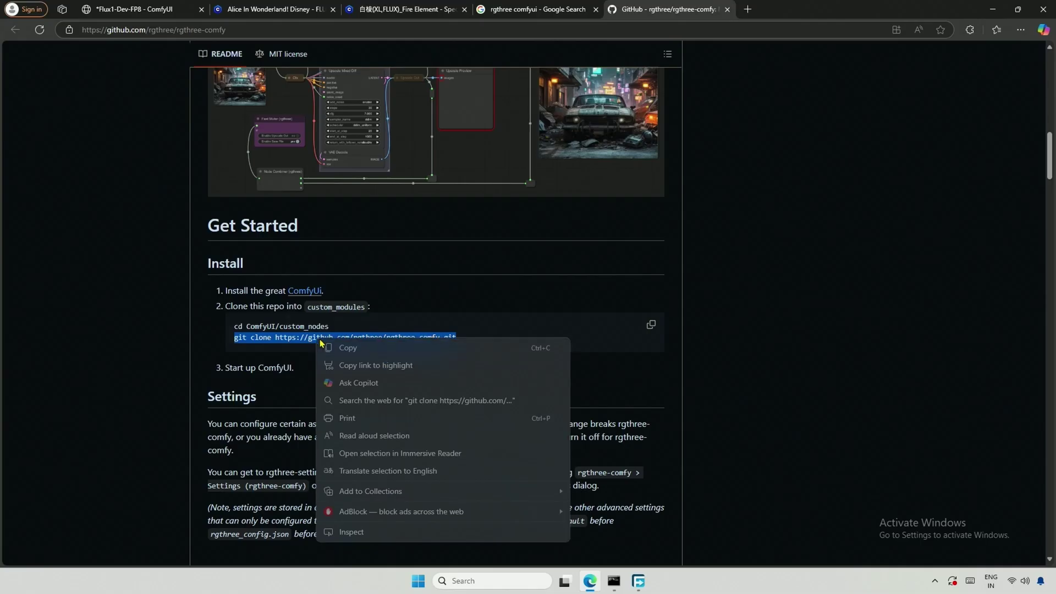
click(337, 348)
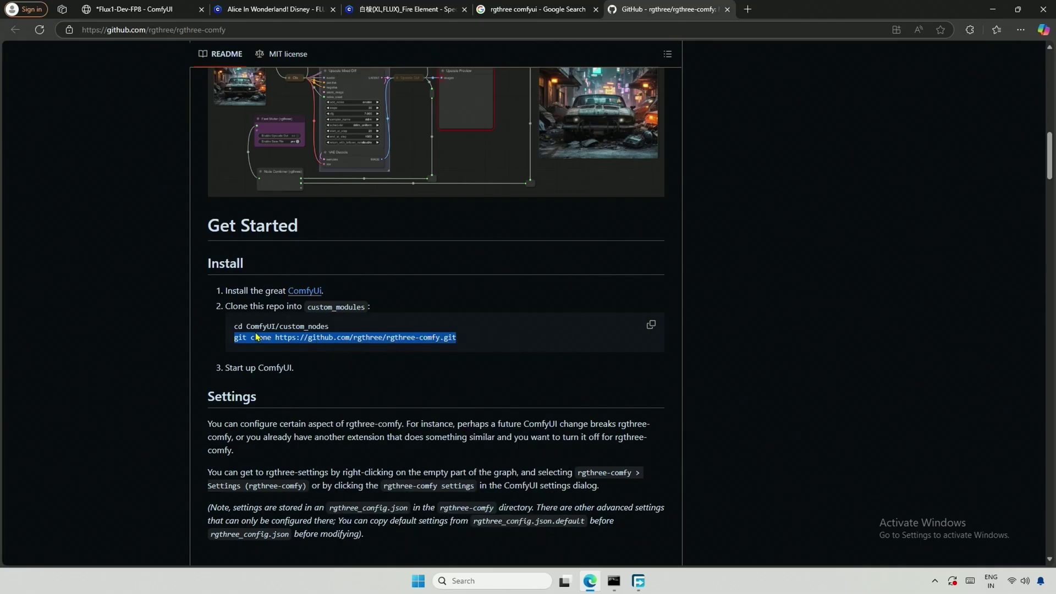
double_click(295, 326)
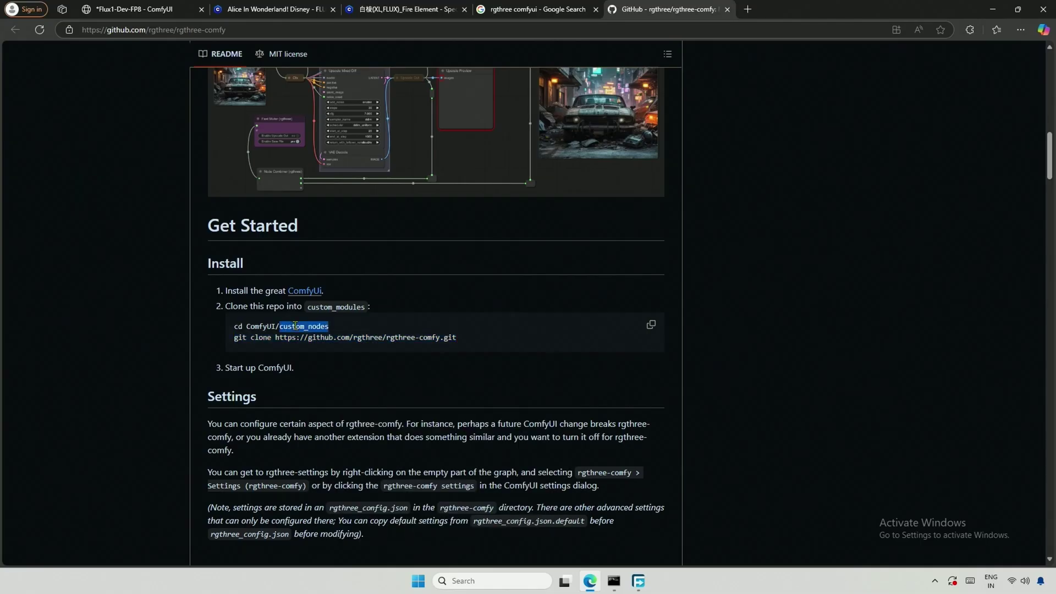
click(418, 580)
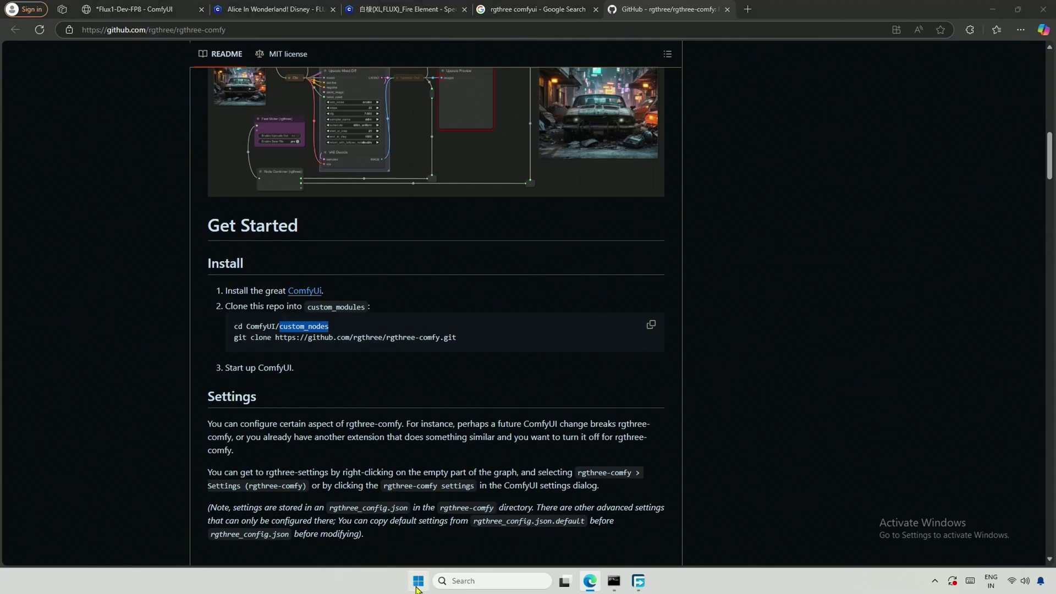
Step: Open a command prompt in custom_nodes and git clone rgthree-comfy into it
click(444, 264)
click(577, 158)
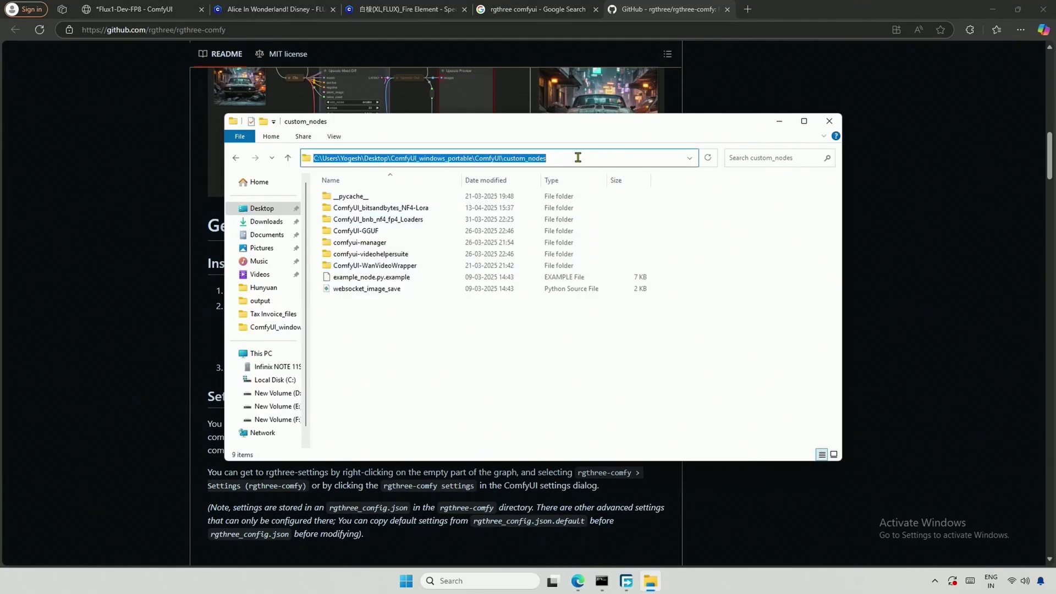
text(cmd)
key(Return)
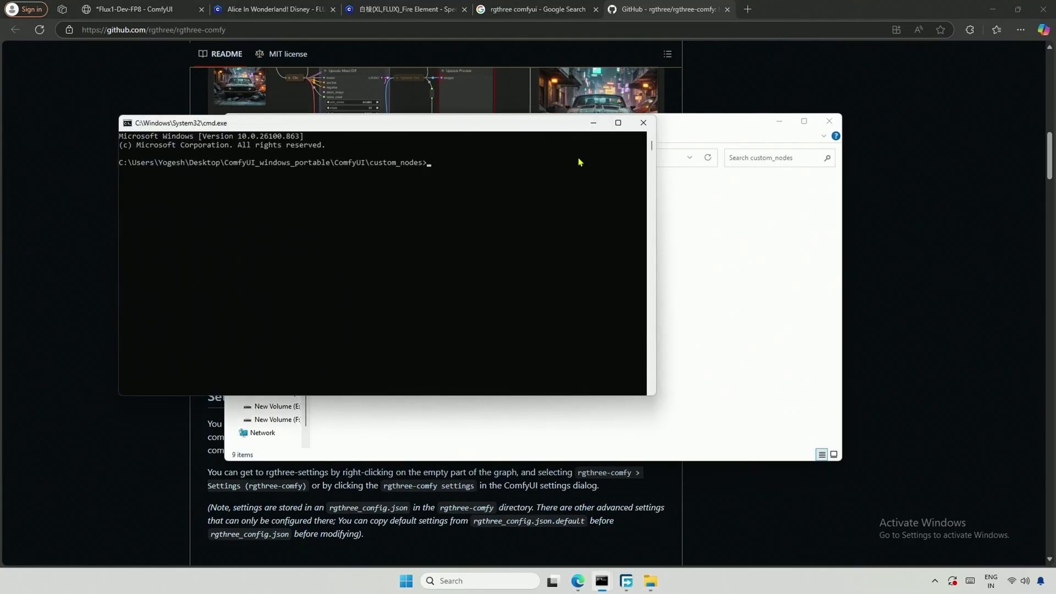
key(ctrl+v)
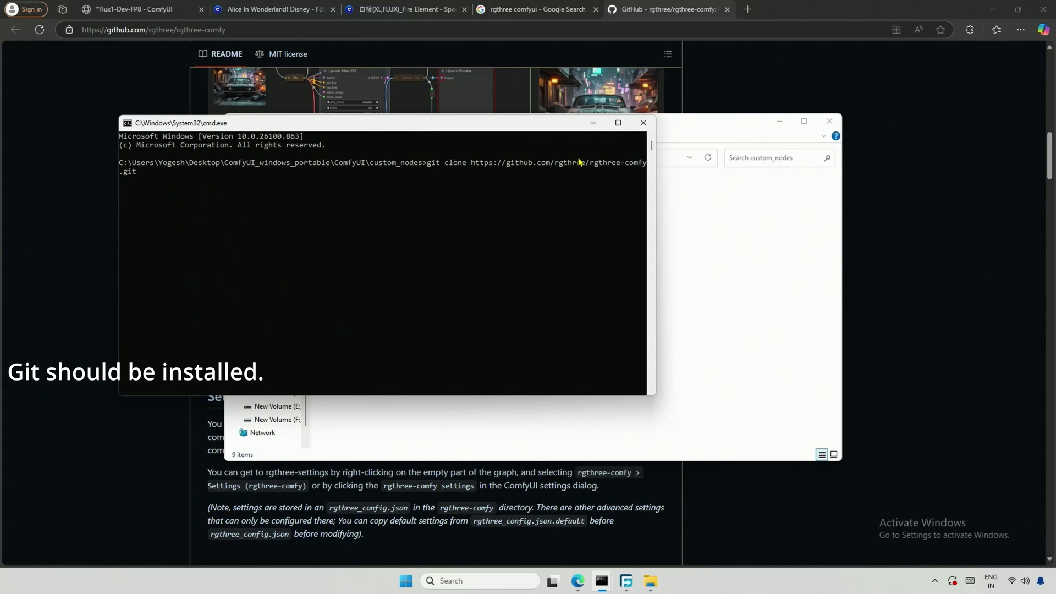
key(Return)
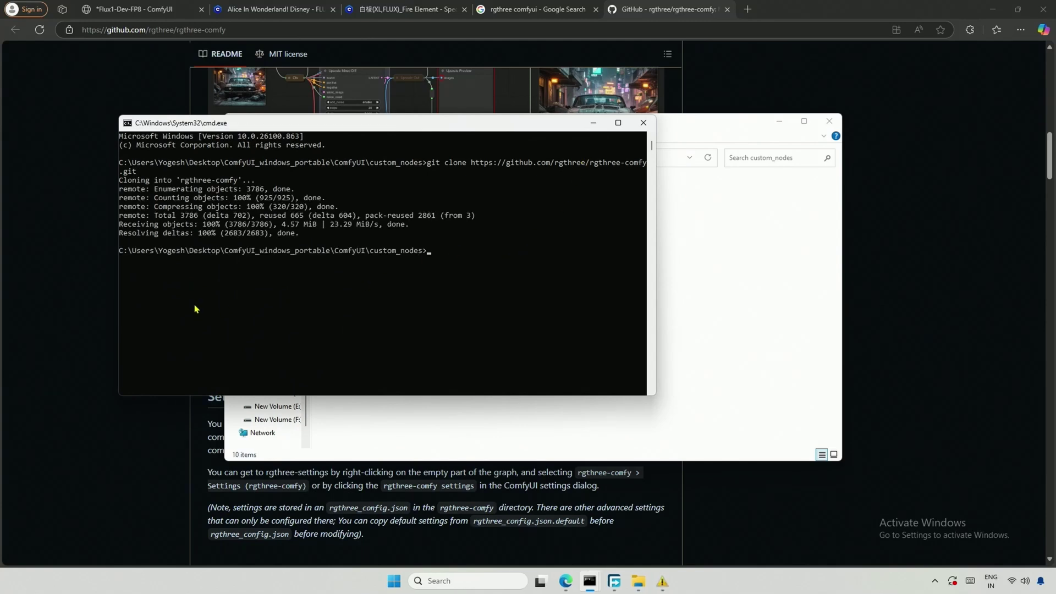
click(57, 306)
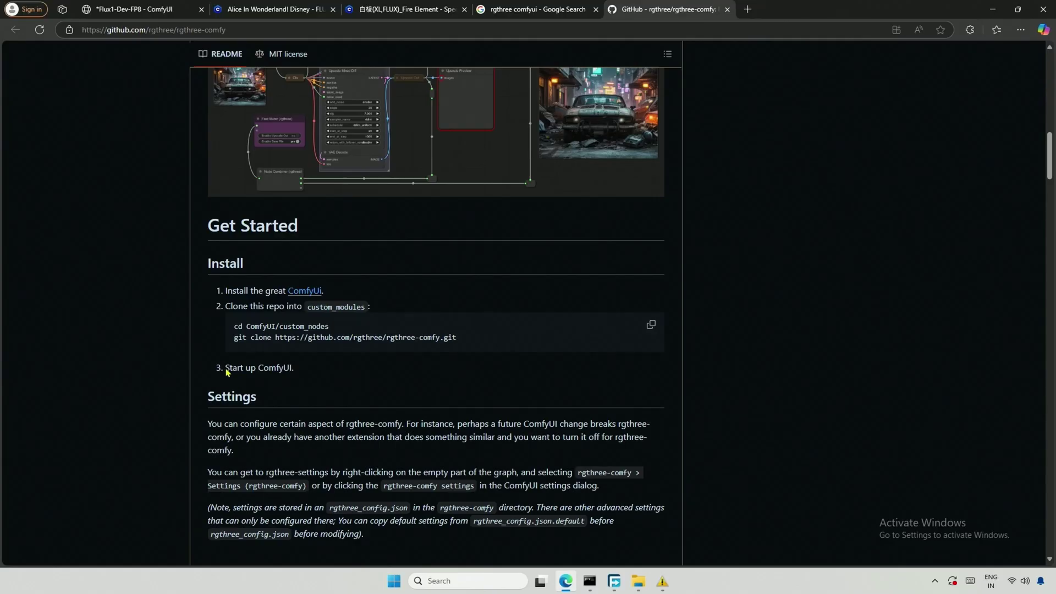
Step: Reboot the ComfyUI server from Manager so rgthree-comfy nodes like Power Lora Loader become available
drag(224, 368, 294, 362)
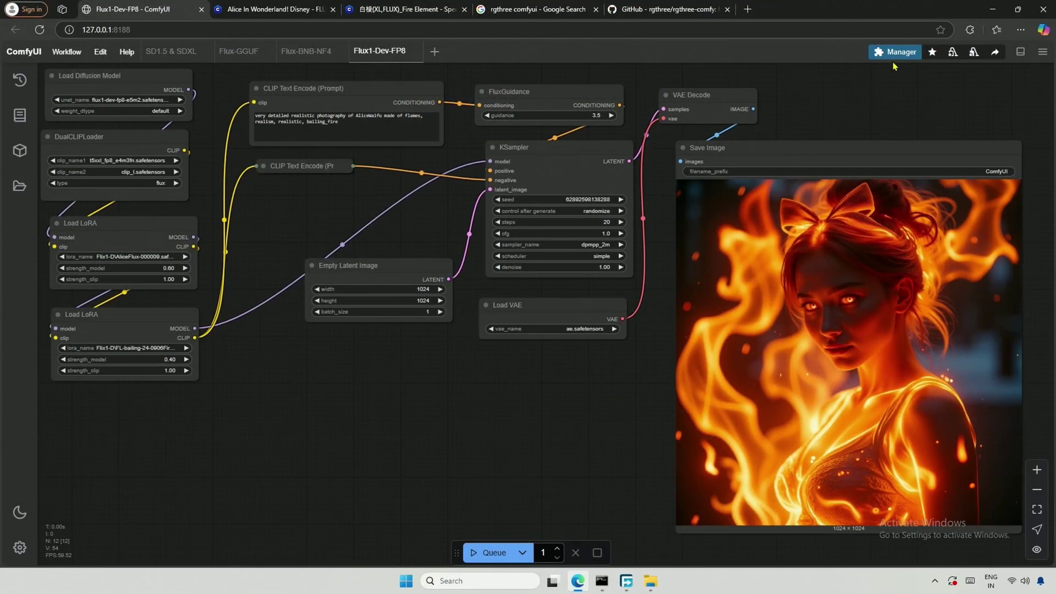
click(890, 55)
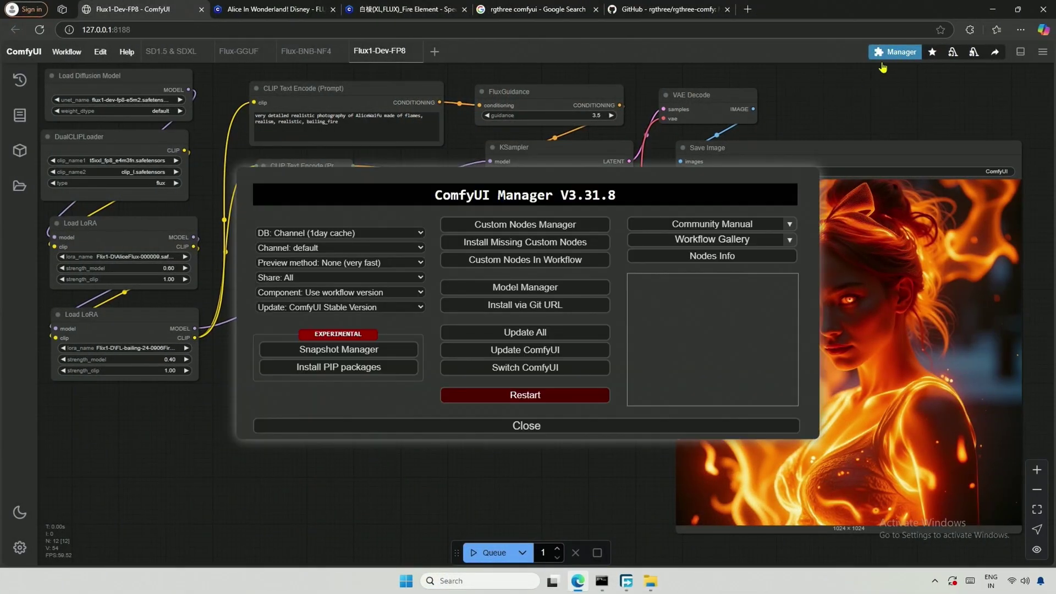
click(502, 396)
click(580, 347)
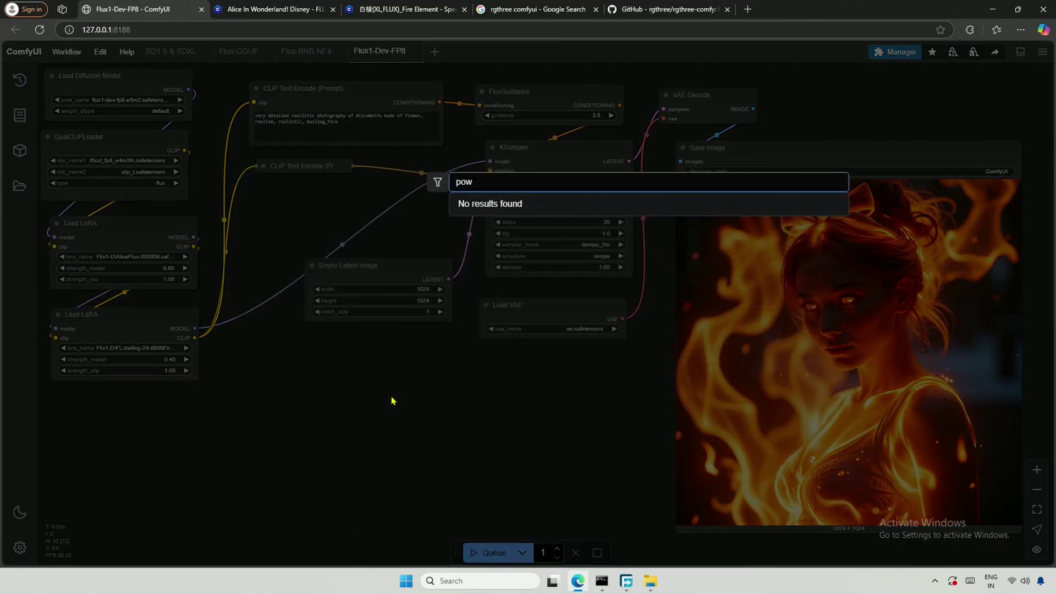
key(BackSpace)
key(BackSpace)
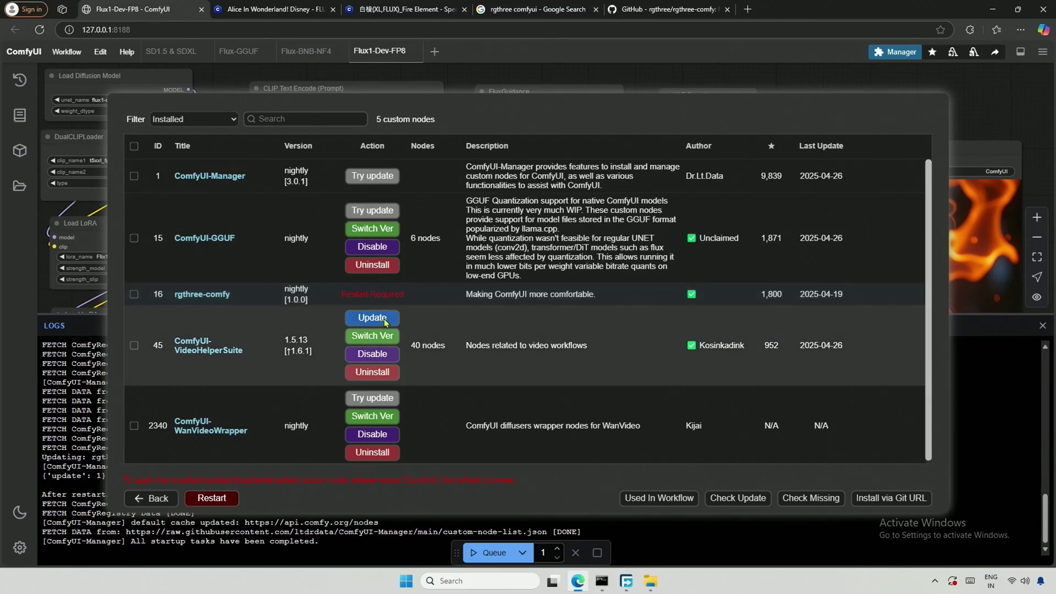
click(212, 500)
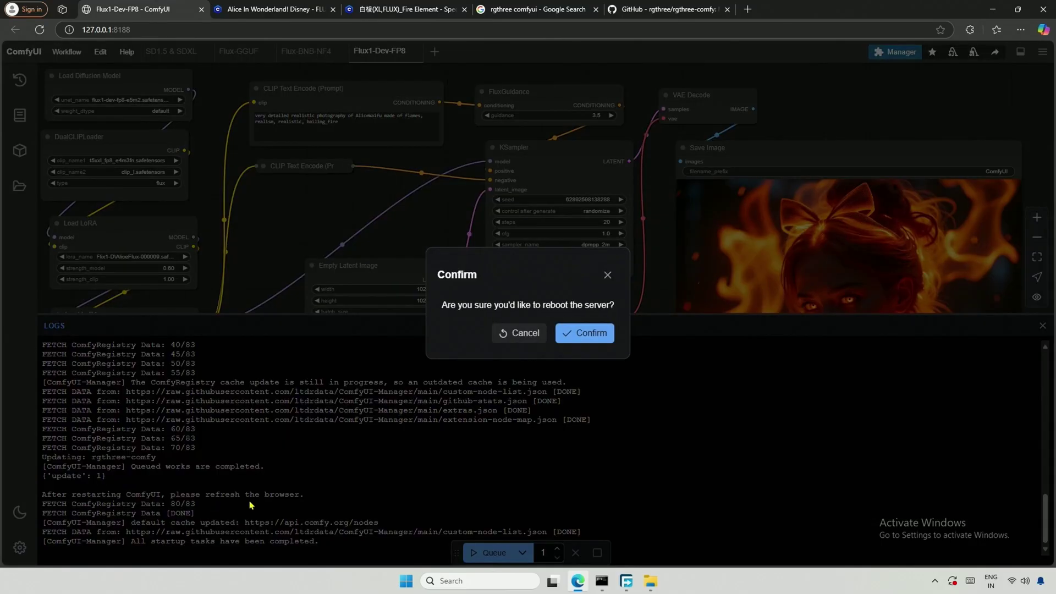
click(588, 334)
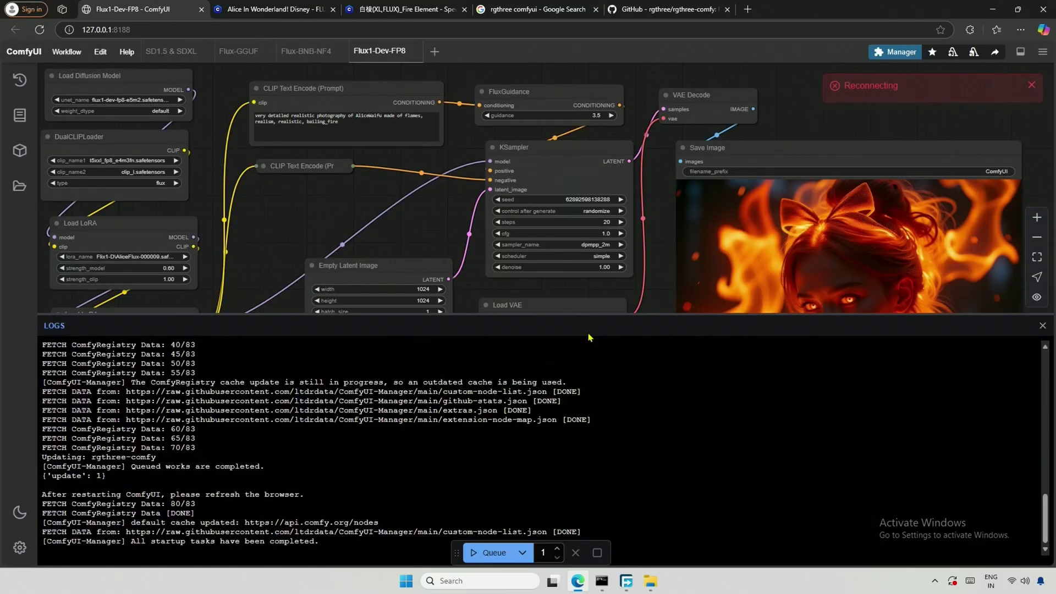
double_click(572, 297)
Step: Add a Power Lora Loader node, delete both Load LoRA nodes, and place it near the loaders
text(power)
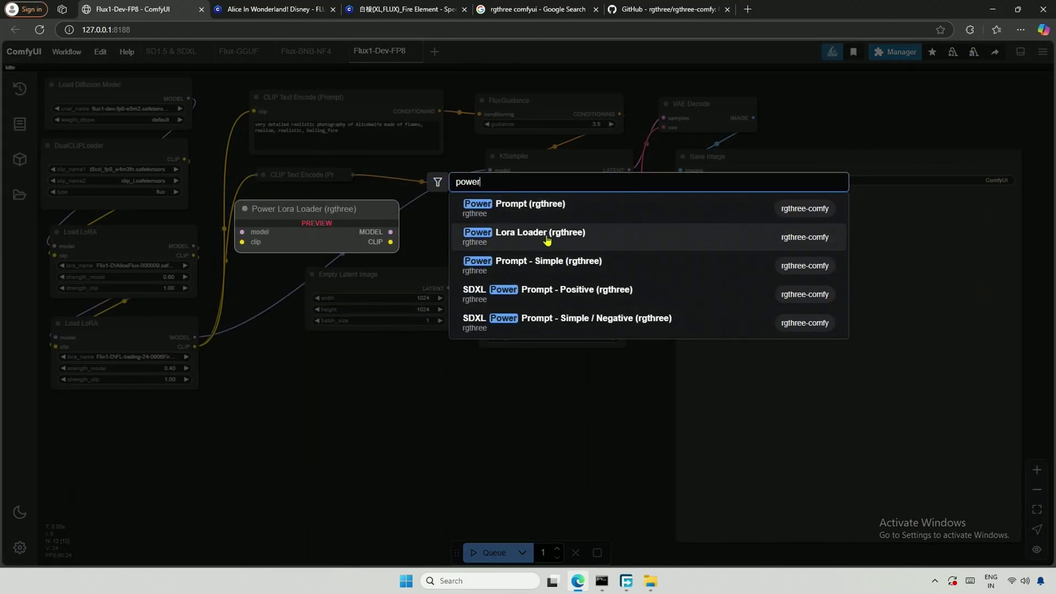
click(574, 242)
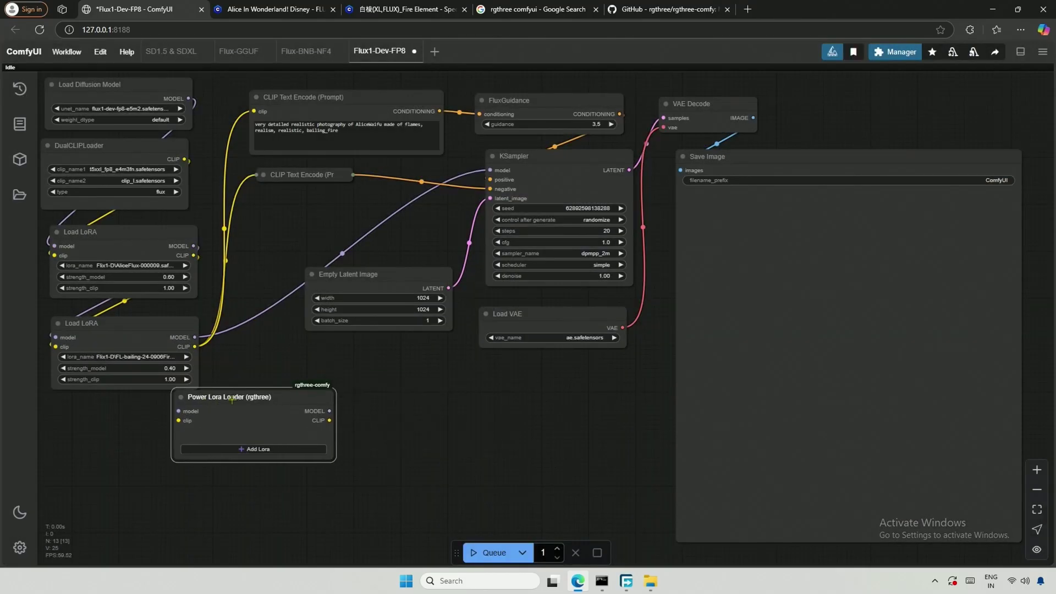
click(112, 242)
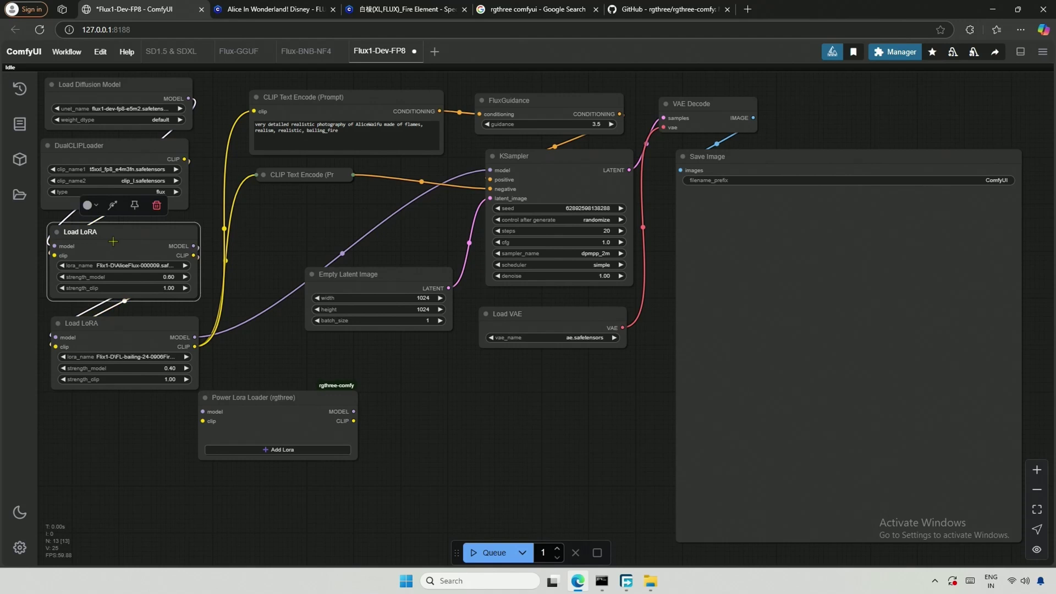
shift+click(120, 338)
key(Delete)
drag(266, 398, 156, 247)
Step: Wire the CLIP and diffusion model loaders into Power Lora Loader, and its outputs to KSampler and both encoders
drag(184, 159, 92, 270)
drag(189, 98, 93, 260)
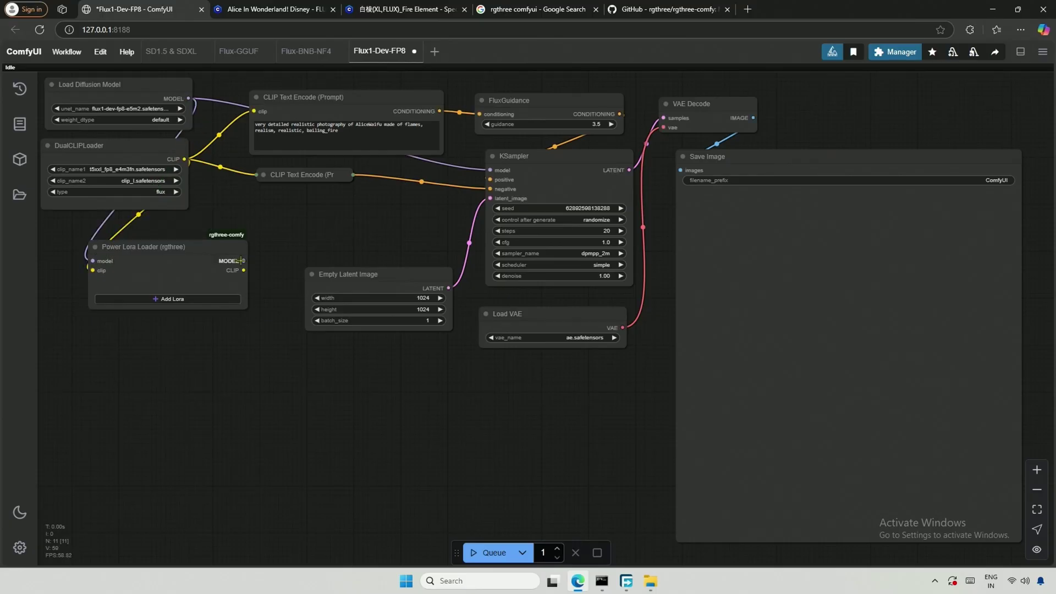
drag(240, 260, 257, 174)
drag(215, 286, 254, 112)
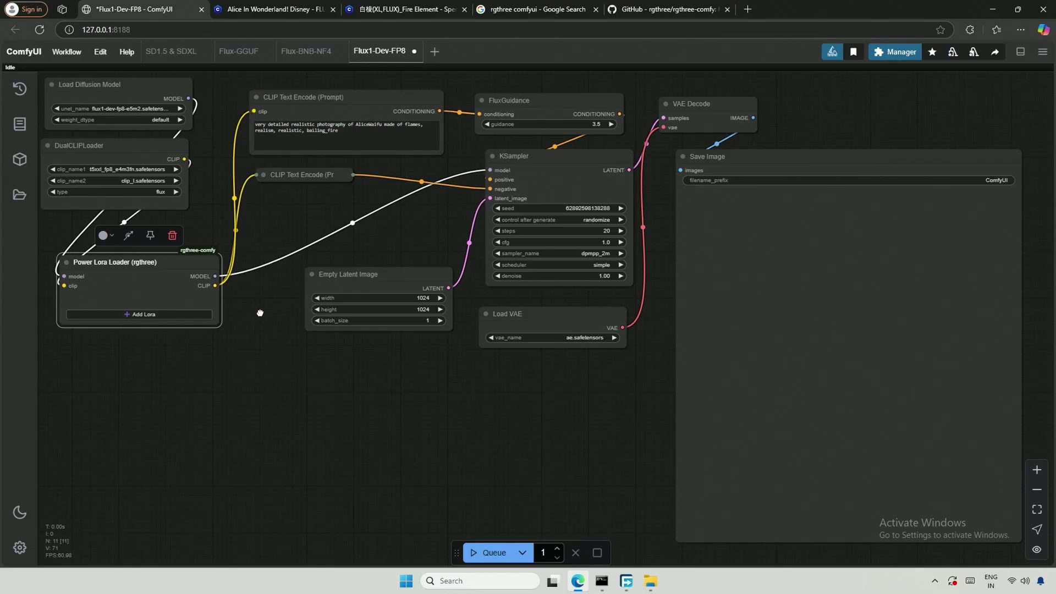
Step: Add the AliceFlux-000009 and Fire Spirit LoRAs to the Power Lora Loader
click(140, 314)
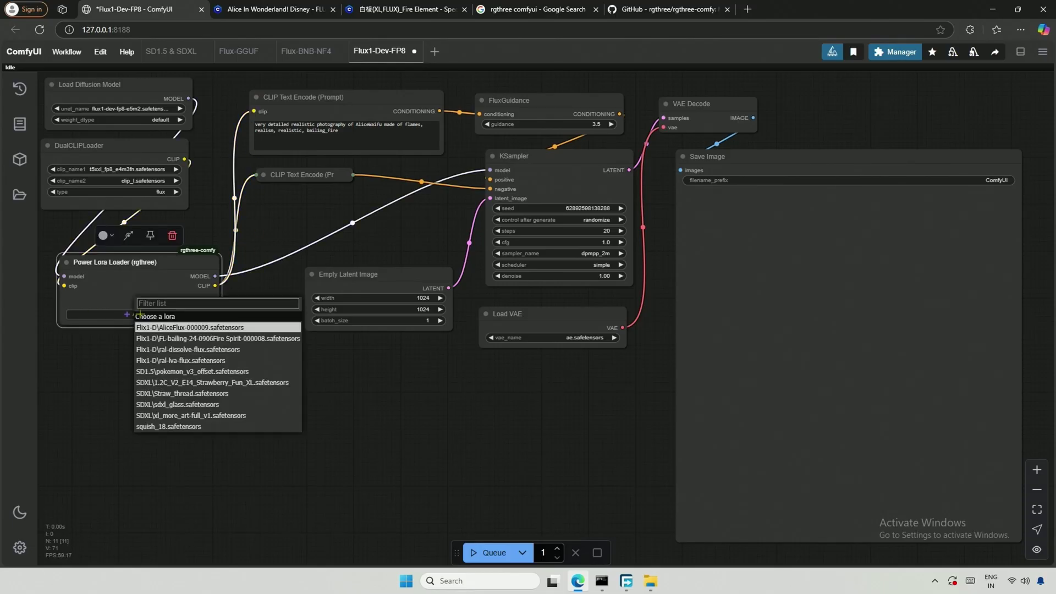
click(181, 328)
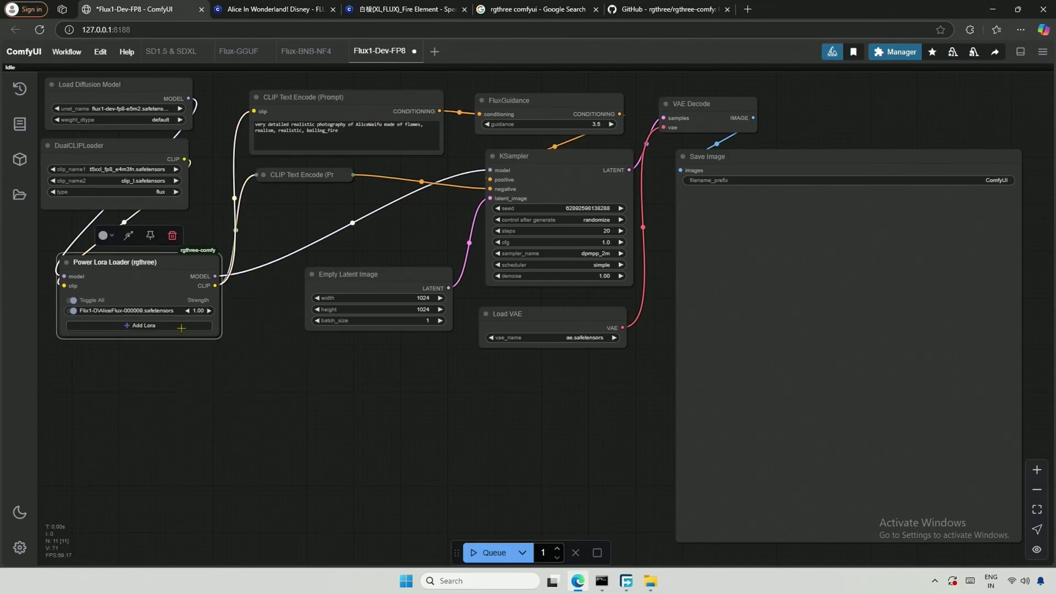
click(137, 325)
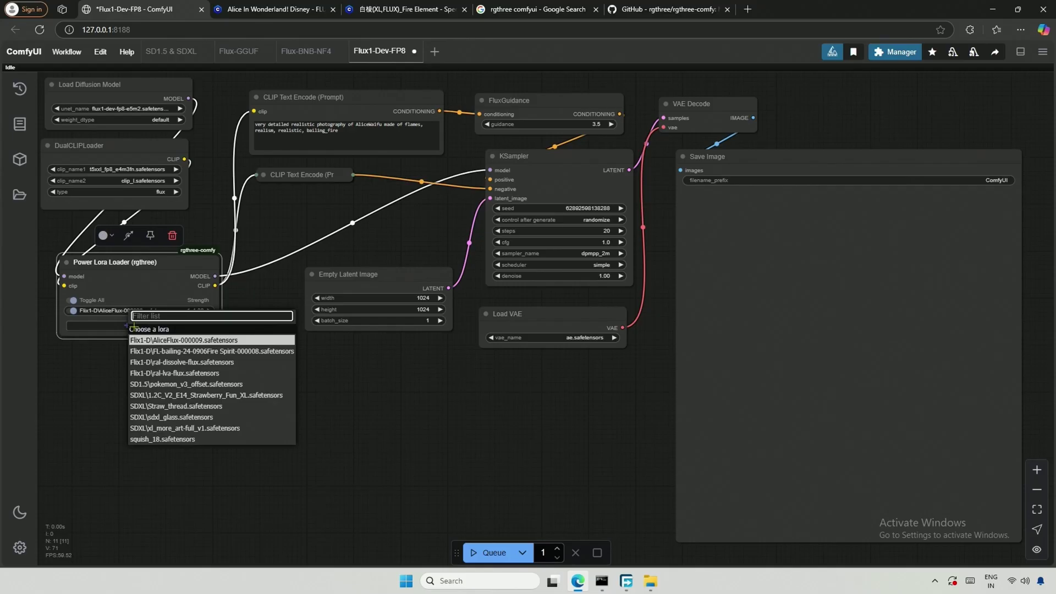
click(161, 353)
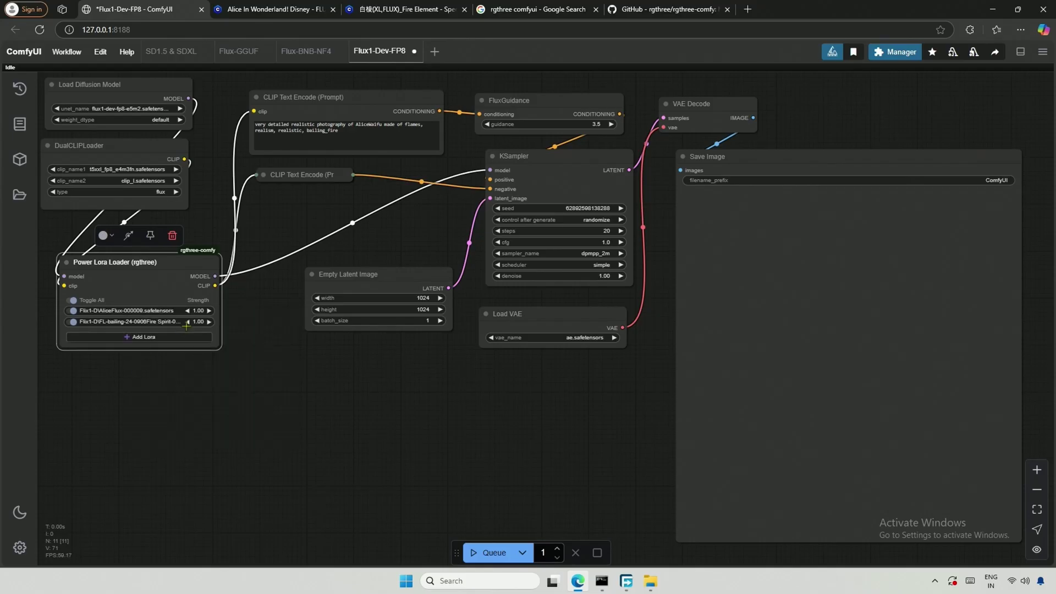
Step: Set Alice LoRA strength to 0.6 and Fire Spirit to 0.4, keeping Fire Spirit enabled
click(199, 311)
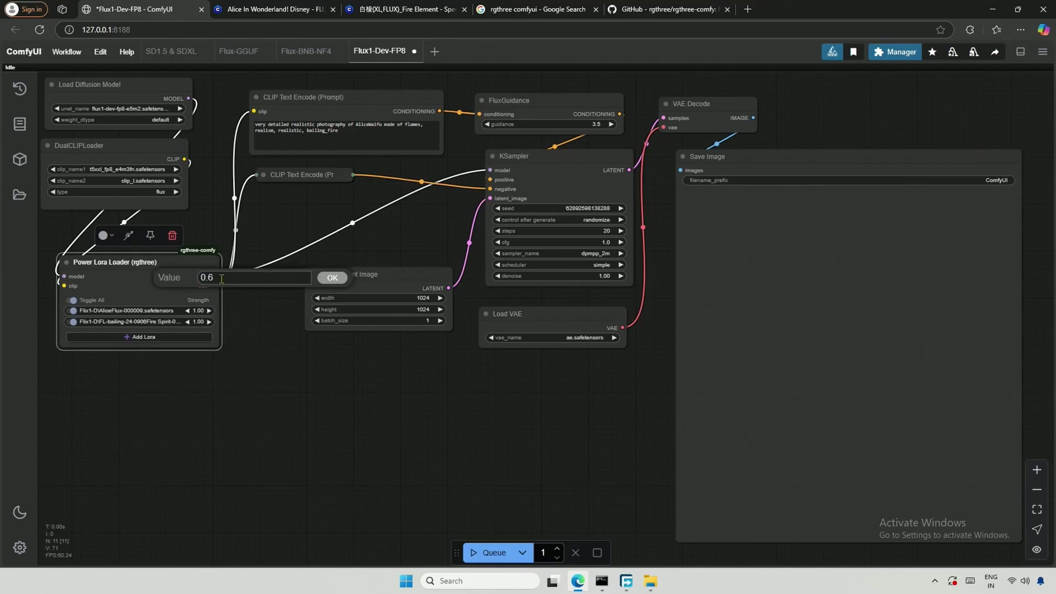
key(Return)
click(198, 322)
text(0.6)
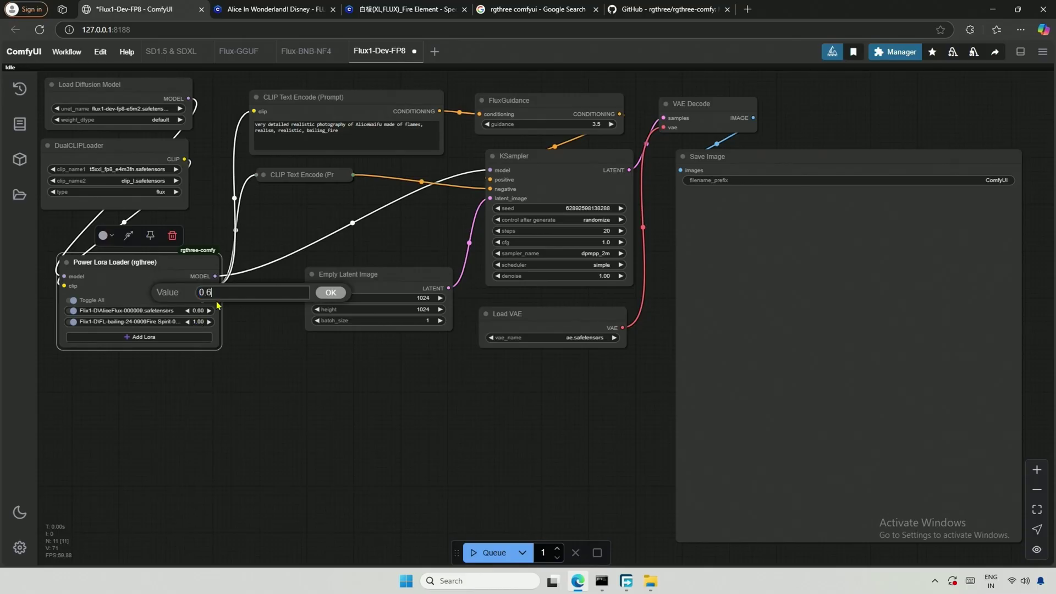
key(BackSpace)
text(4)
key(Return)
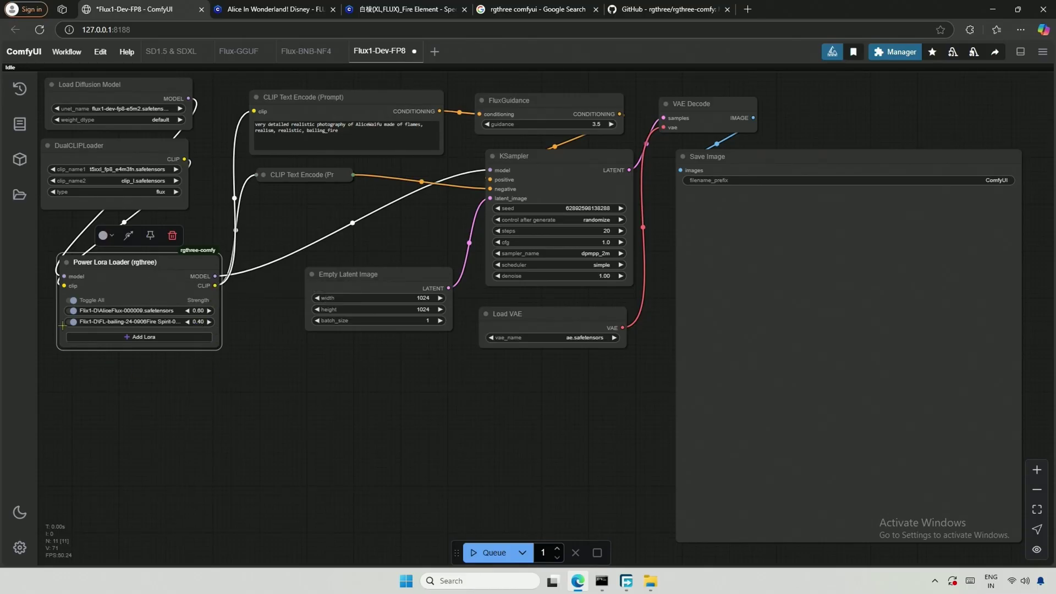
click(70, 322)
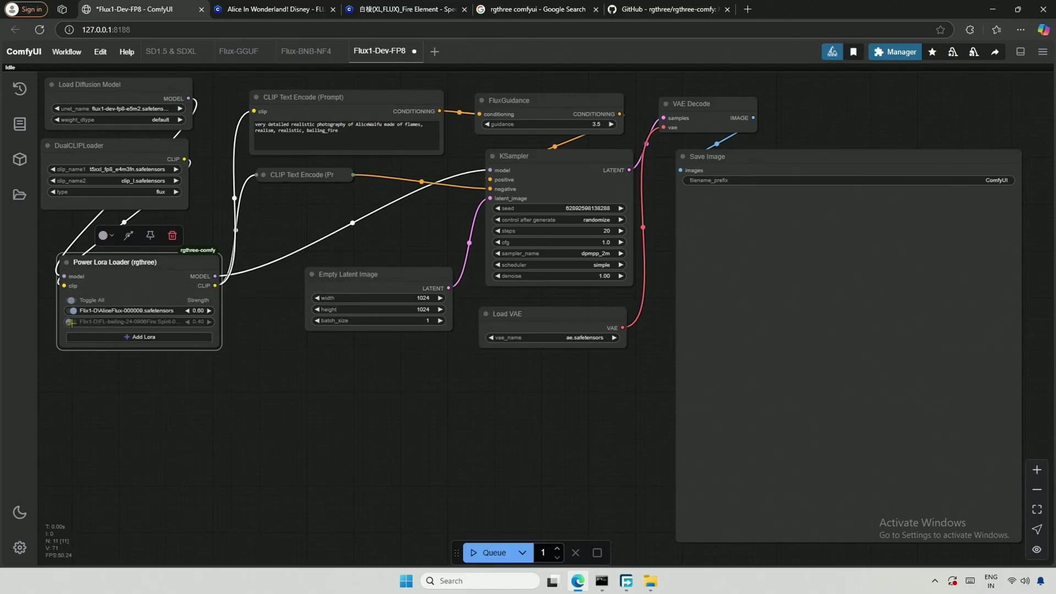
click(71, 322)
Step: Generate a first image, then select 'very colorful' in the positive prompt to edit it
click(197, 432)
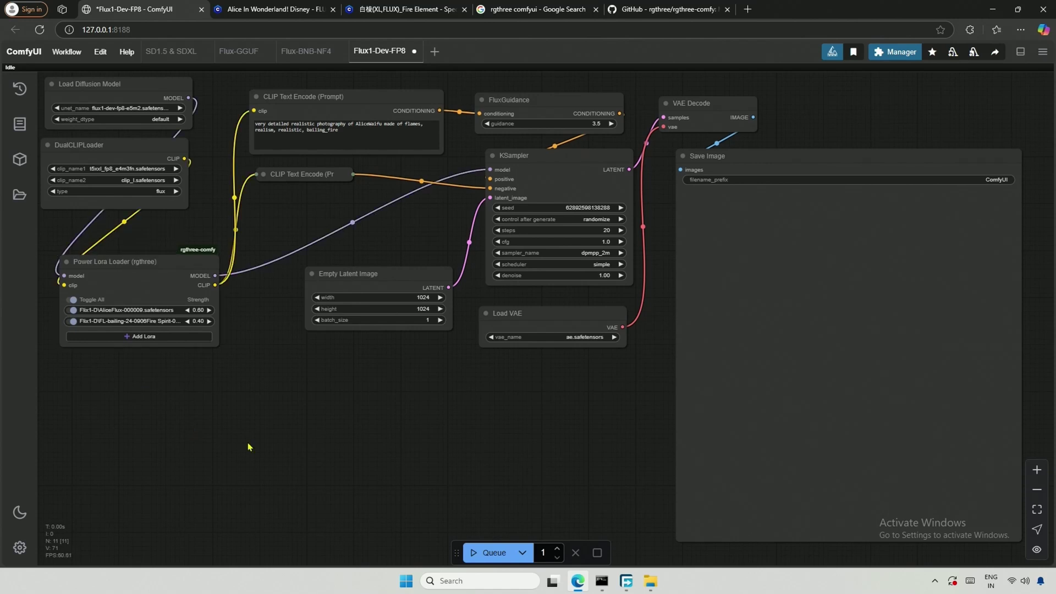
click(484, 553)
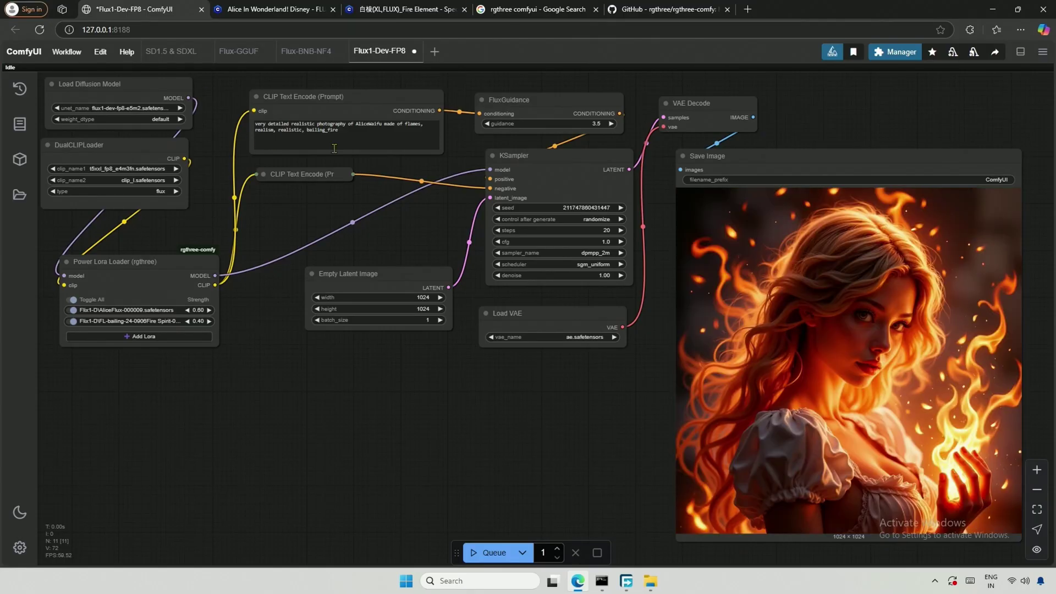
click(355, 135)
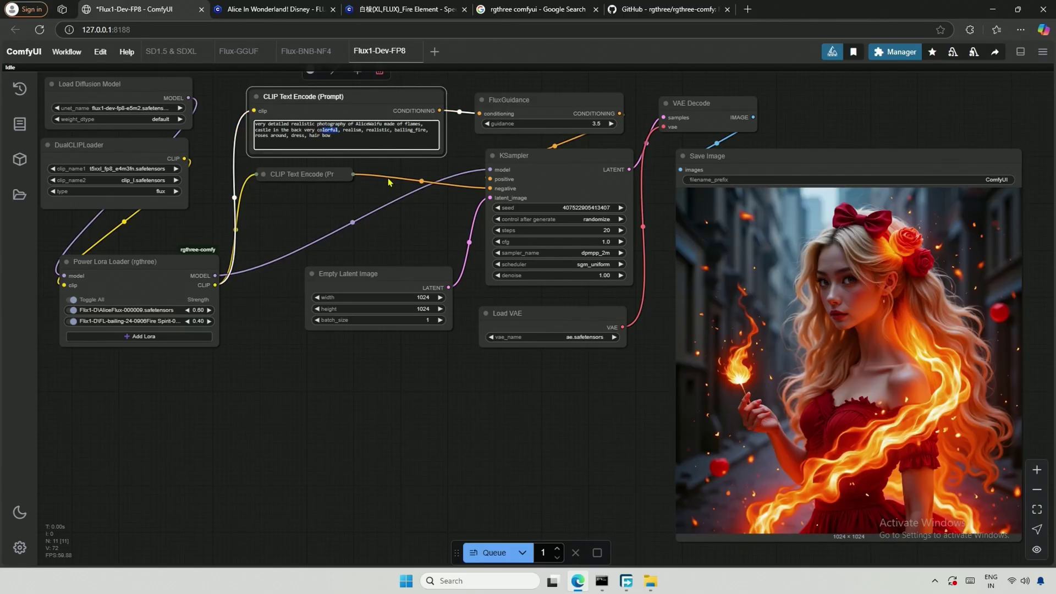
drag(338, 130, 304, 130)
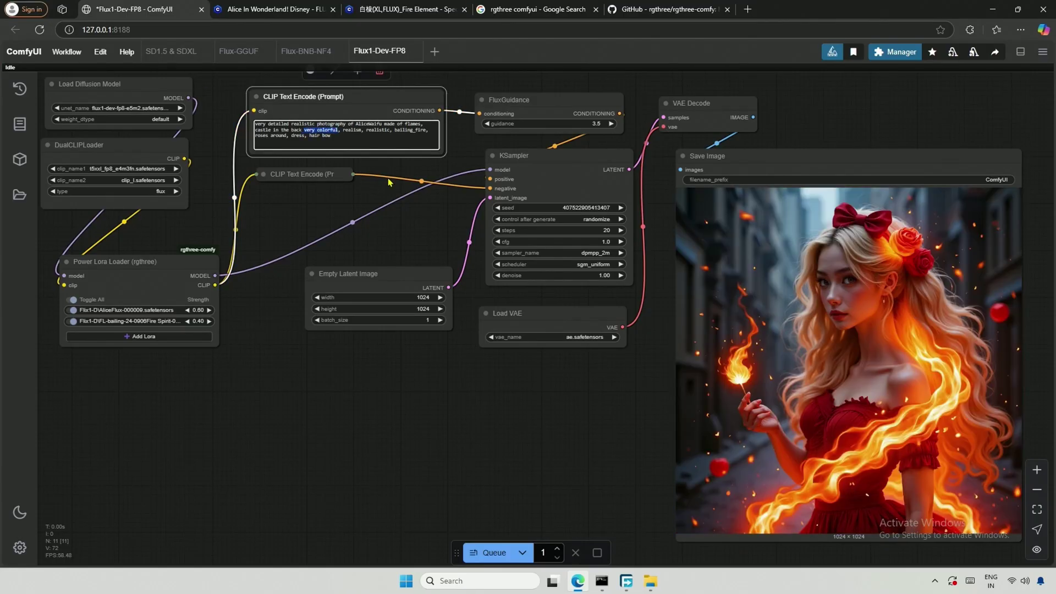